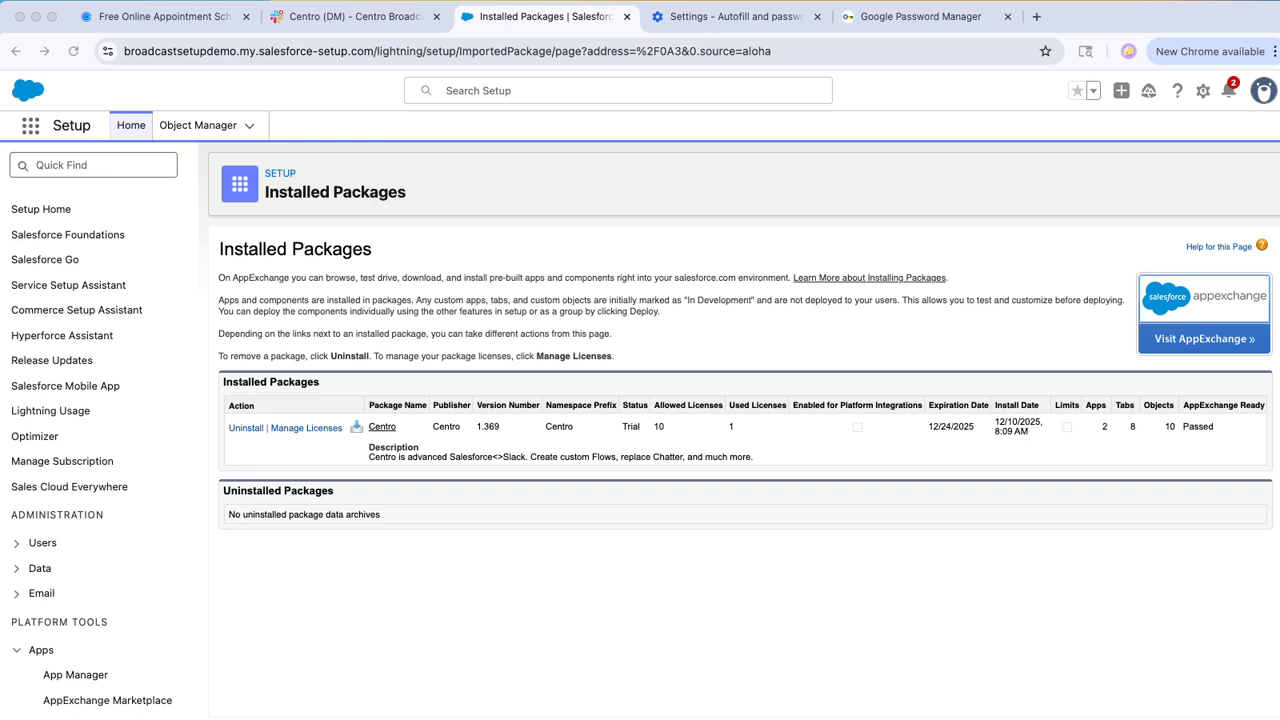
Step: Switch to Slack and check the default automation user in Centro's organization admin settings, closing the dialog when done
click(354, 17)
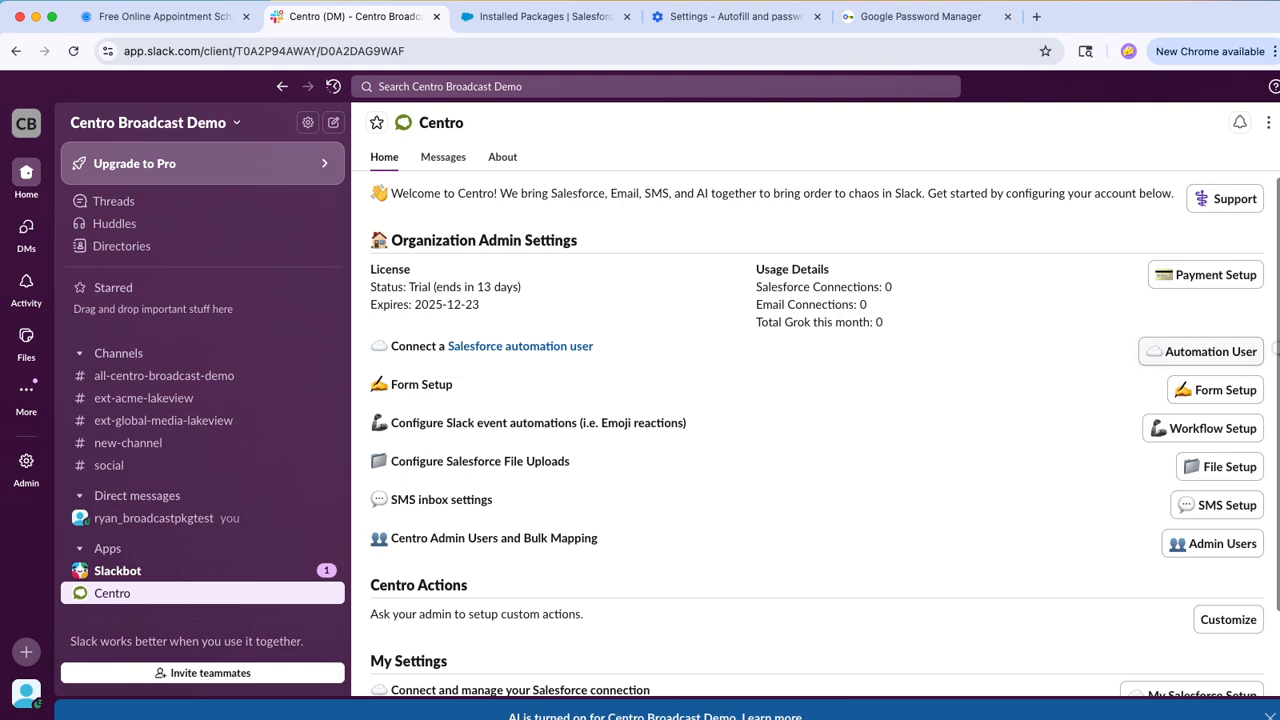
click(1200, 351)
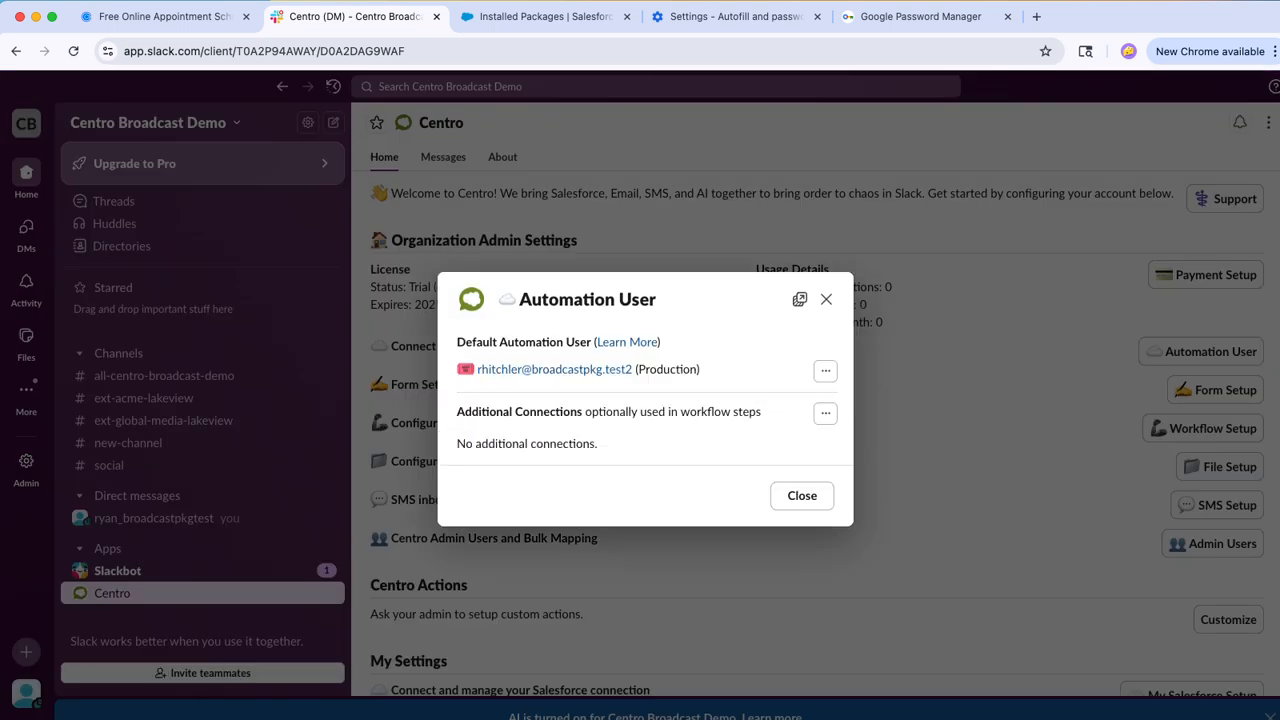
click(826, 299)
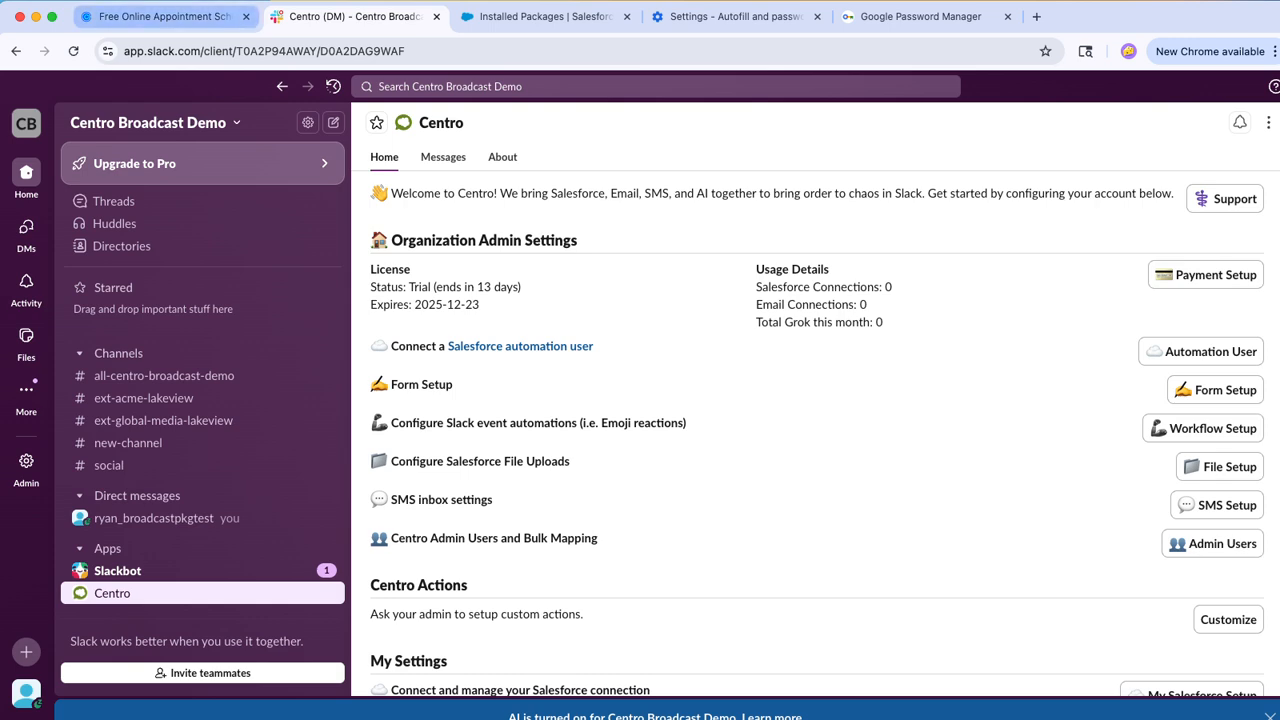
Step: Return to Salesforce and open the Centro app's Setup page to check its Slack connection
click(545, 16)
click(30, 125)
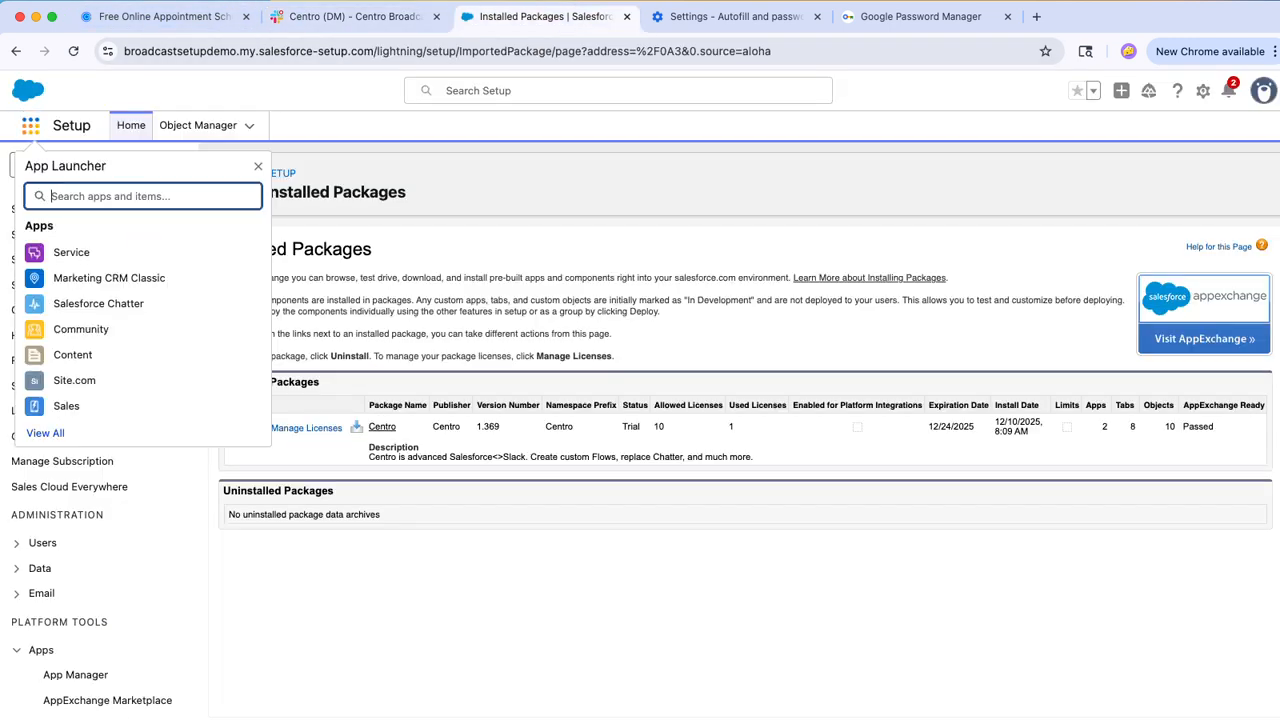
text(cent)
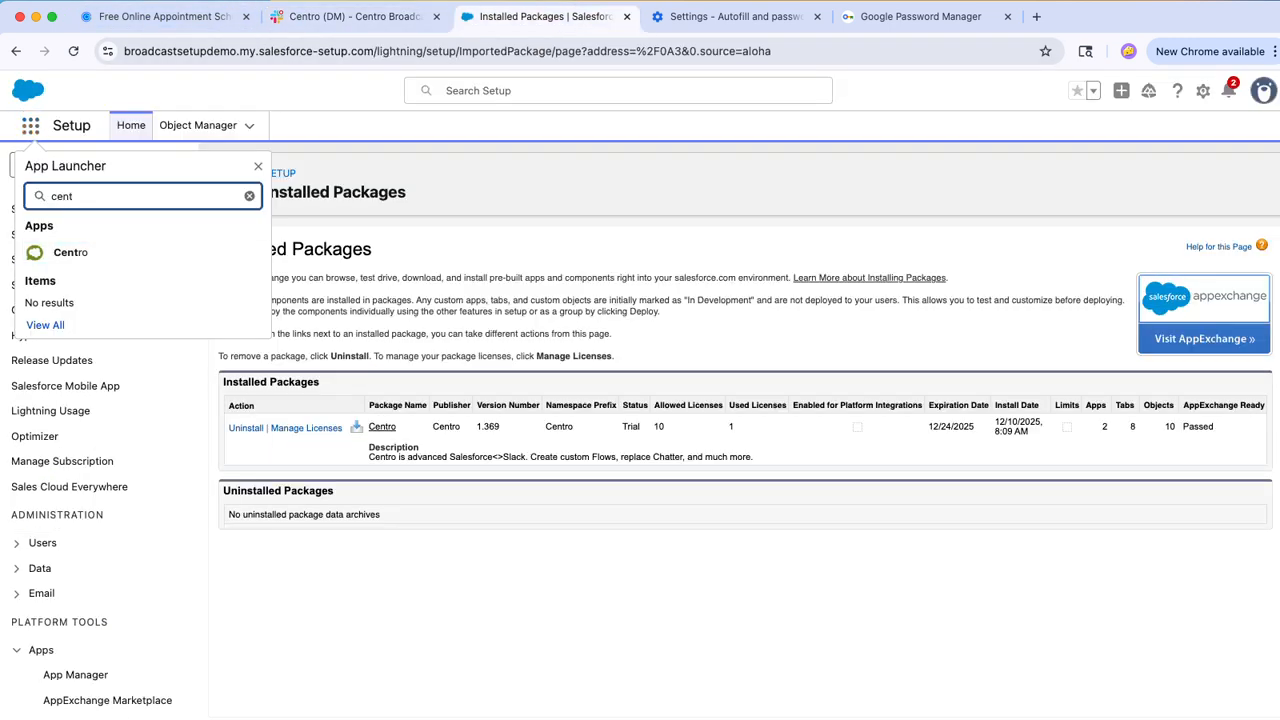
key(Return)
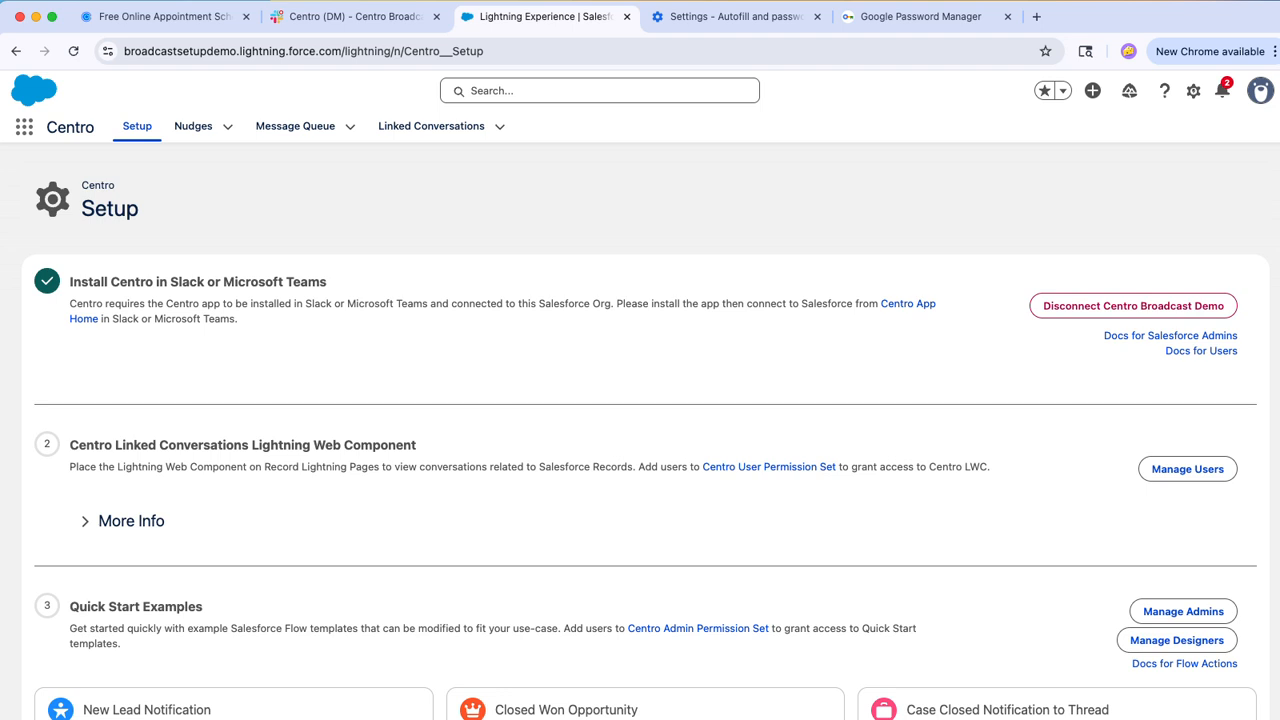
Step: Load the copied Centro Broadcasts package installation link in a new browser tab
click(1036, 16)
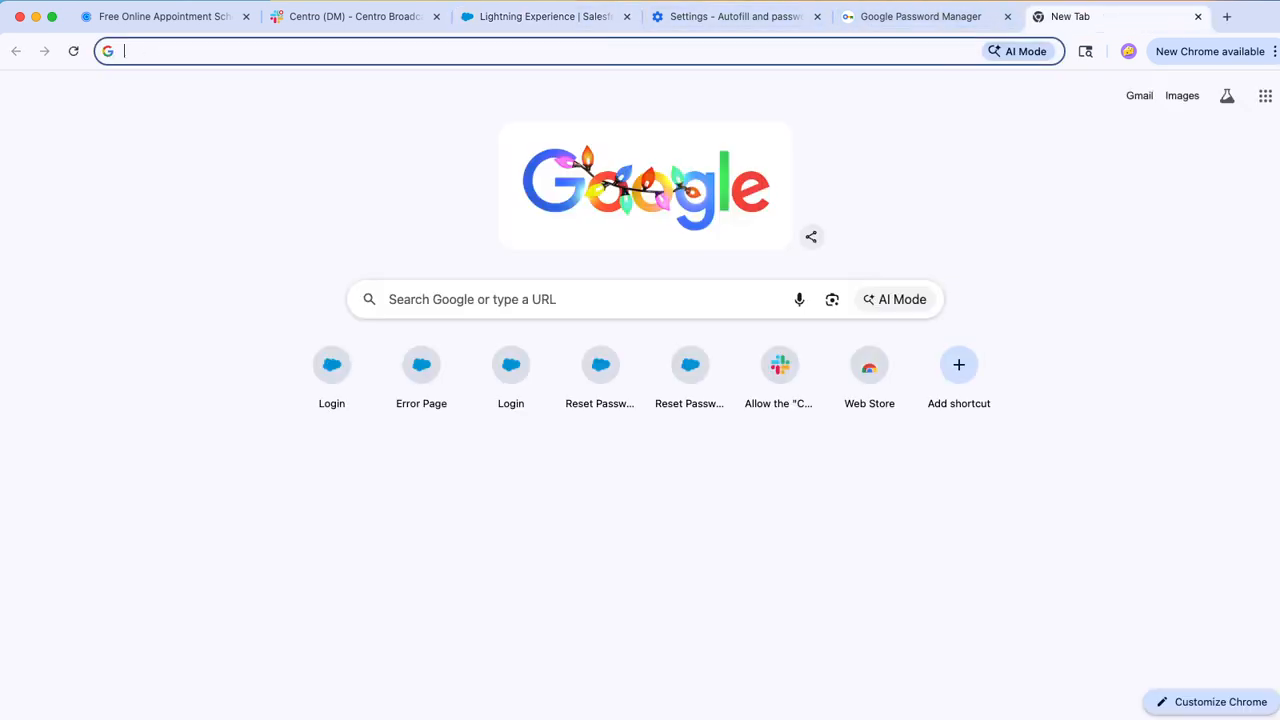
text(https://login.salesforce.com/packaging/installPackage.apexp?p0=04tPj000009oo7hIAA)
key(Return)
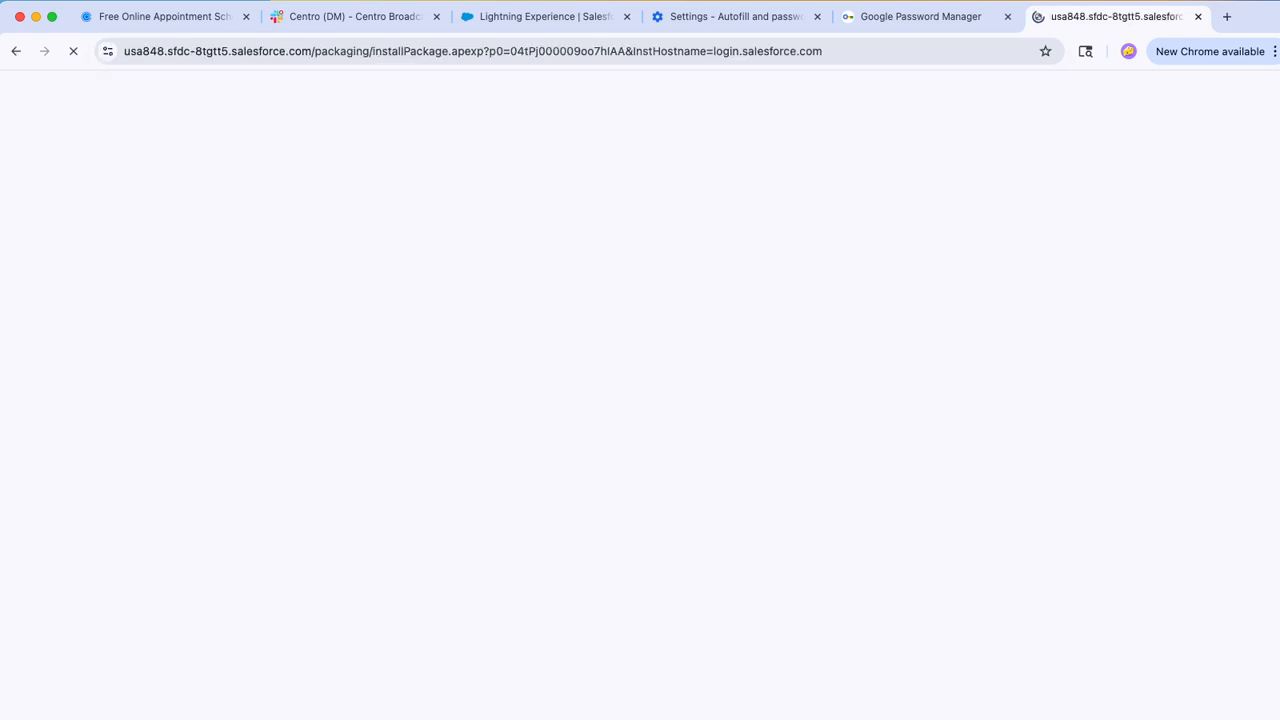
key(Return)
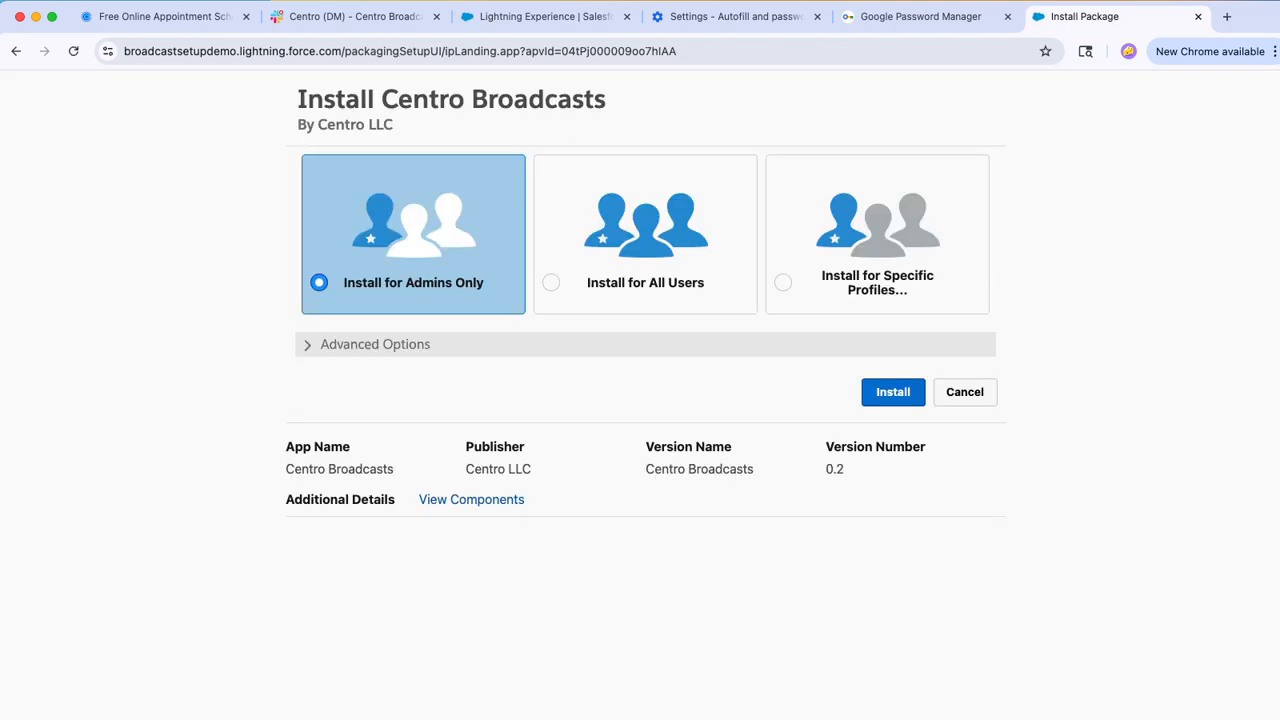
Step: Install Centro Broadcasts for admins only, compiling all Apex in the org, and dismiss the notification request
click(374, 345)
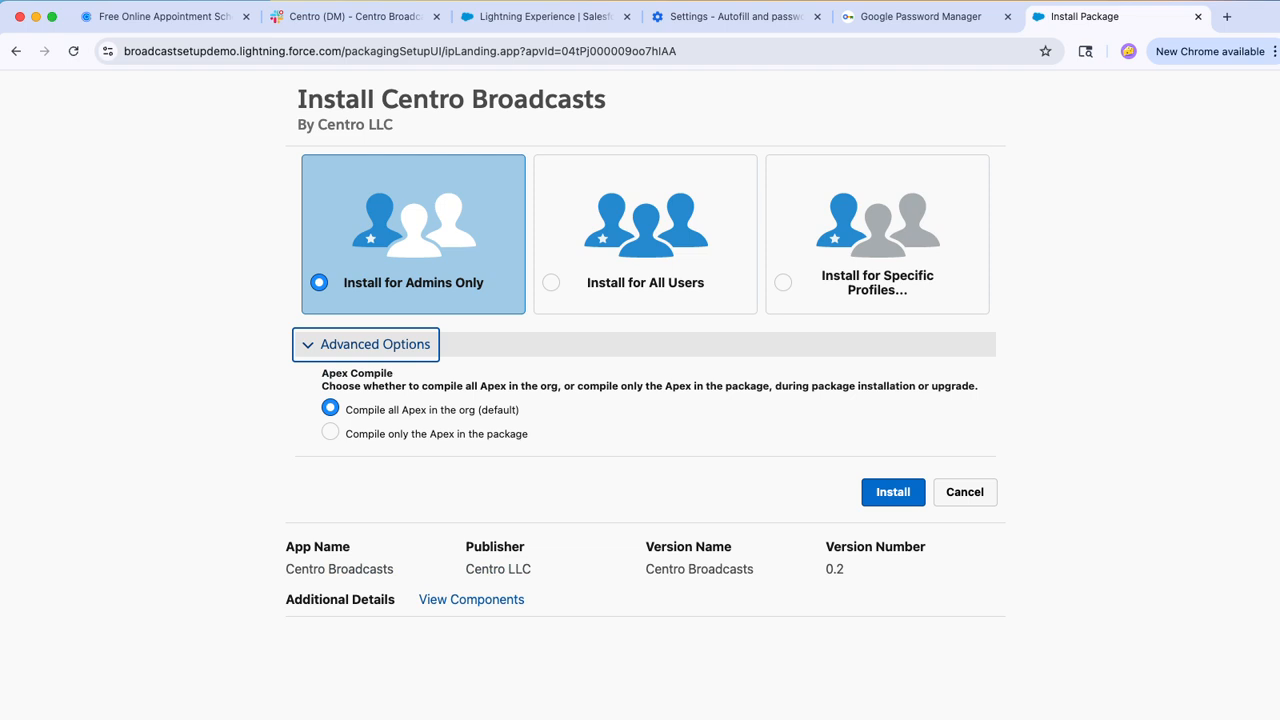
click(893, 492)
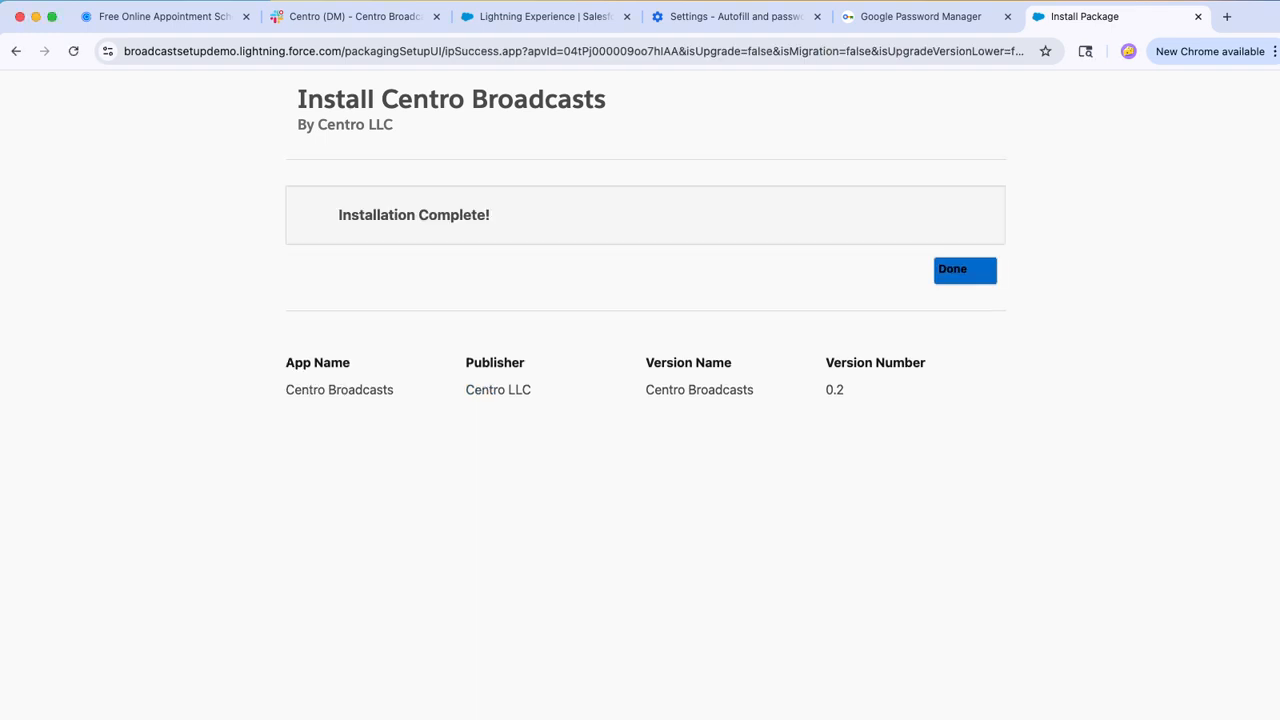
click(965, 269)
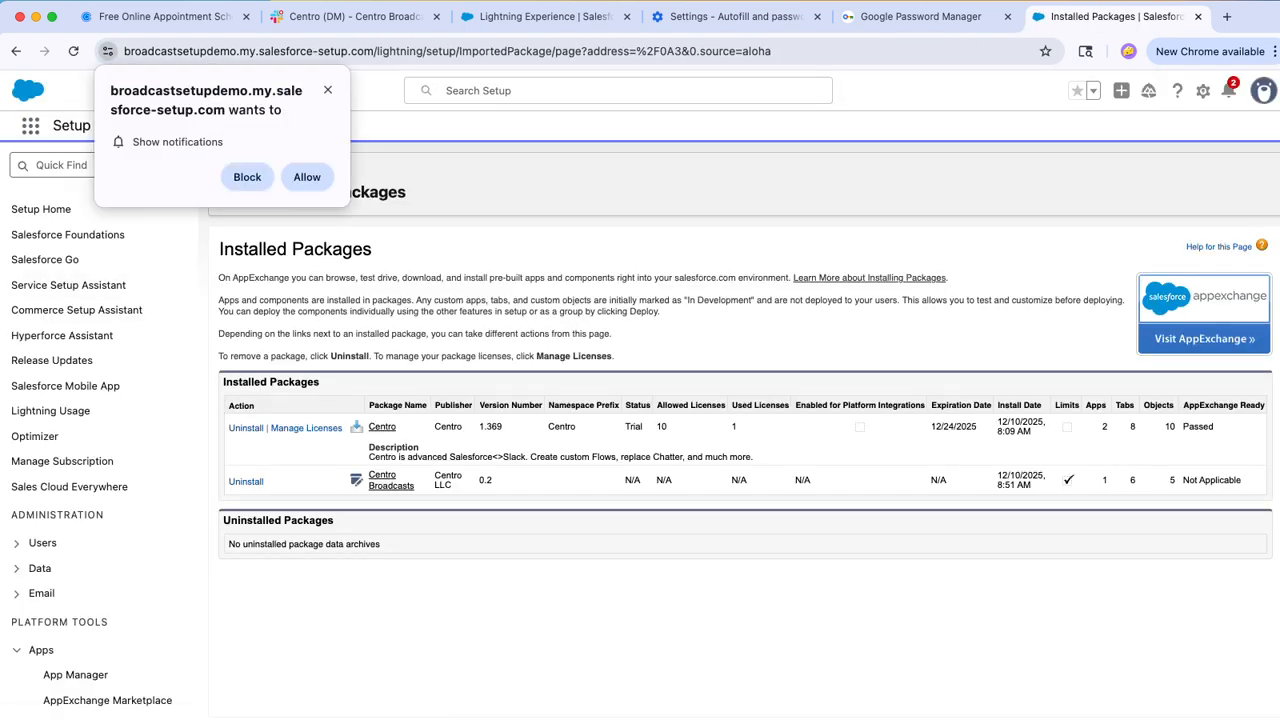
click(327, 89)
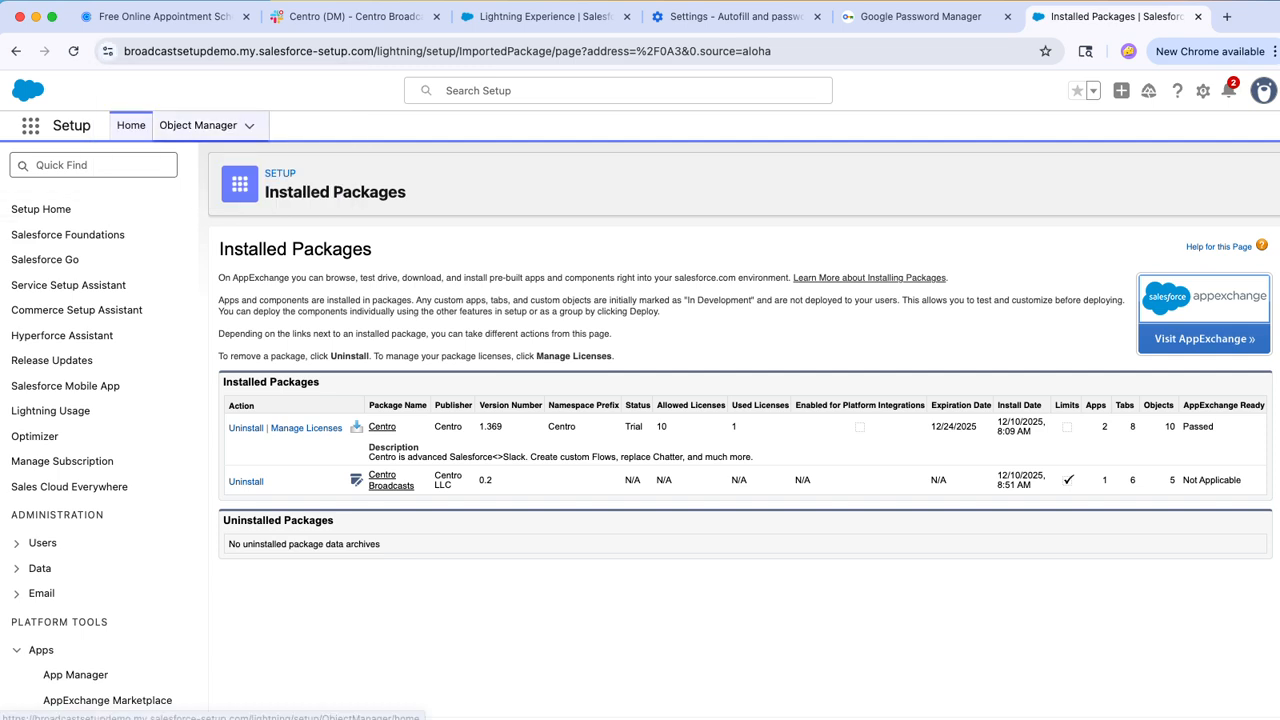
Step: Find Permission Sets in Setup and open the Centro Broadcast User permission set
click(94, 165)
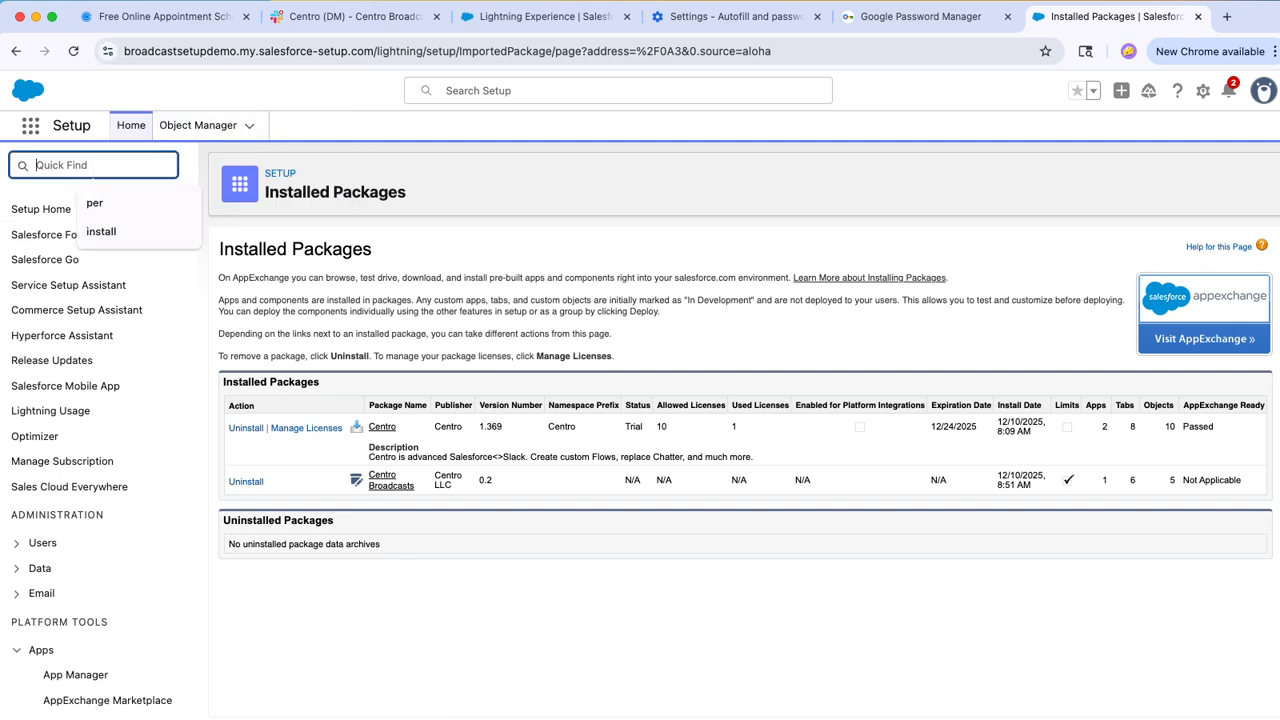
text(Perm)
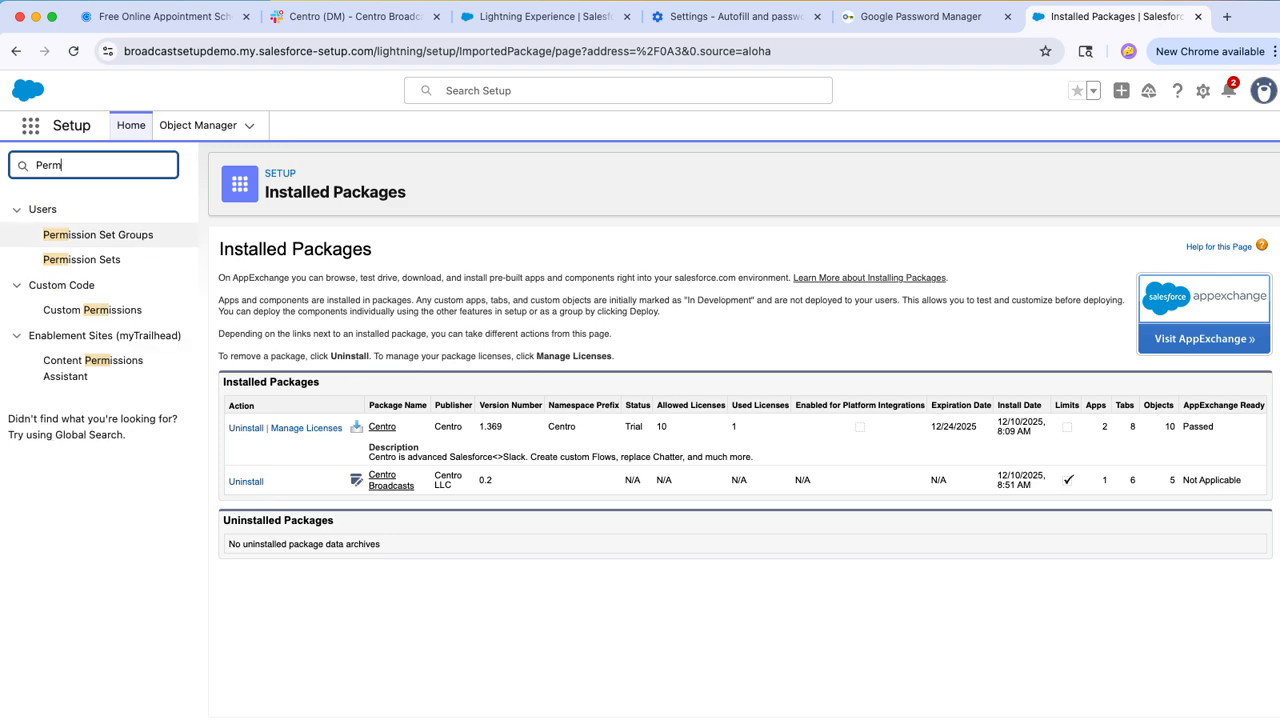
click(81, 259)
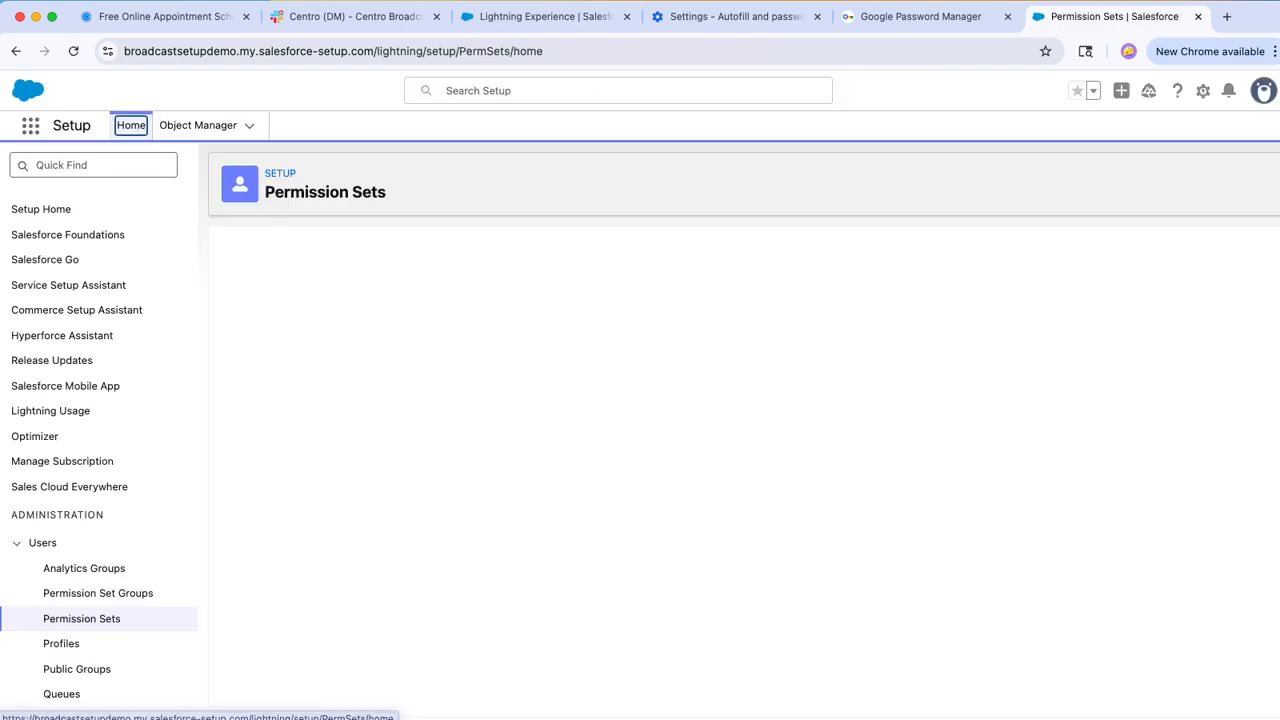
scroll(616, 457, down, 2)
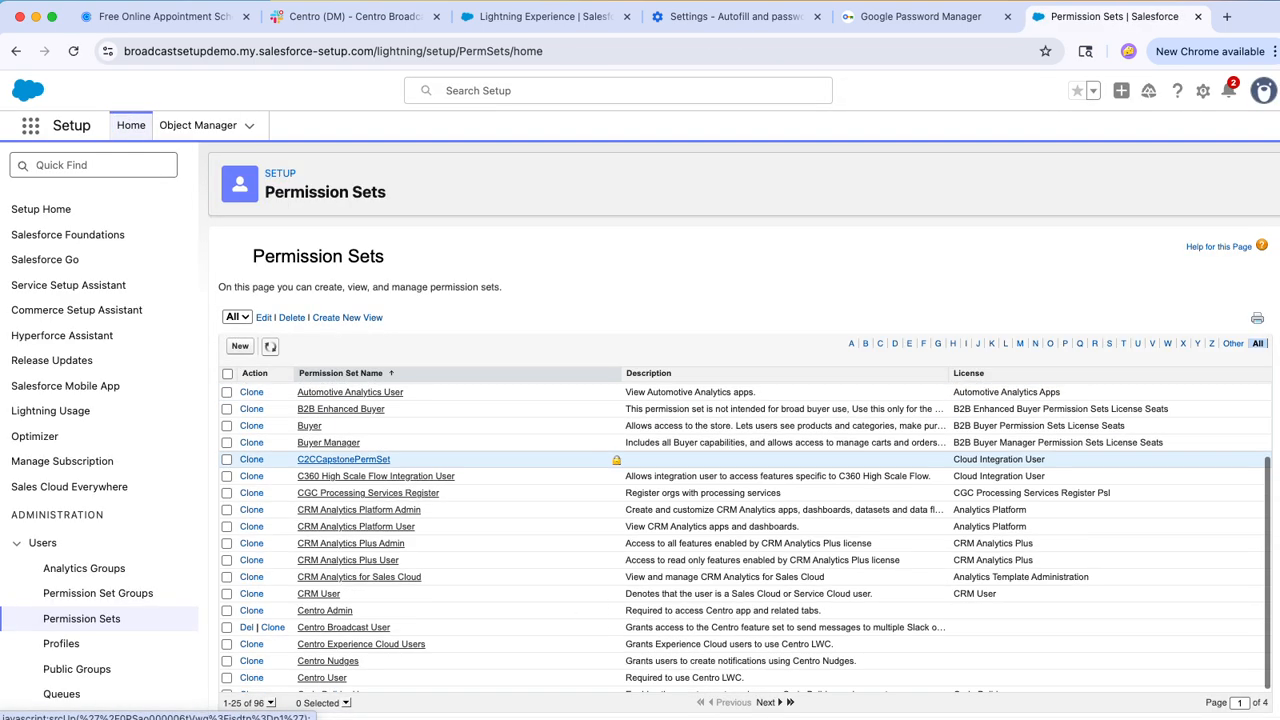
click(343, 627)
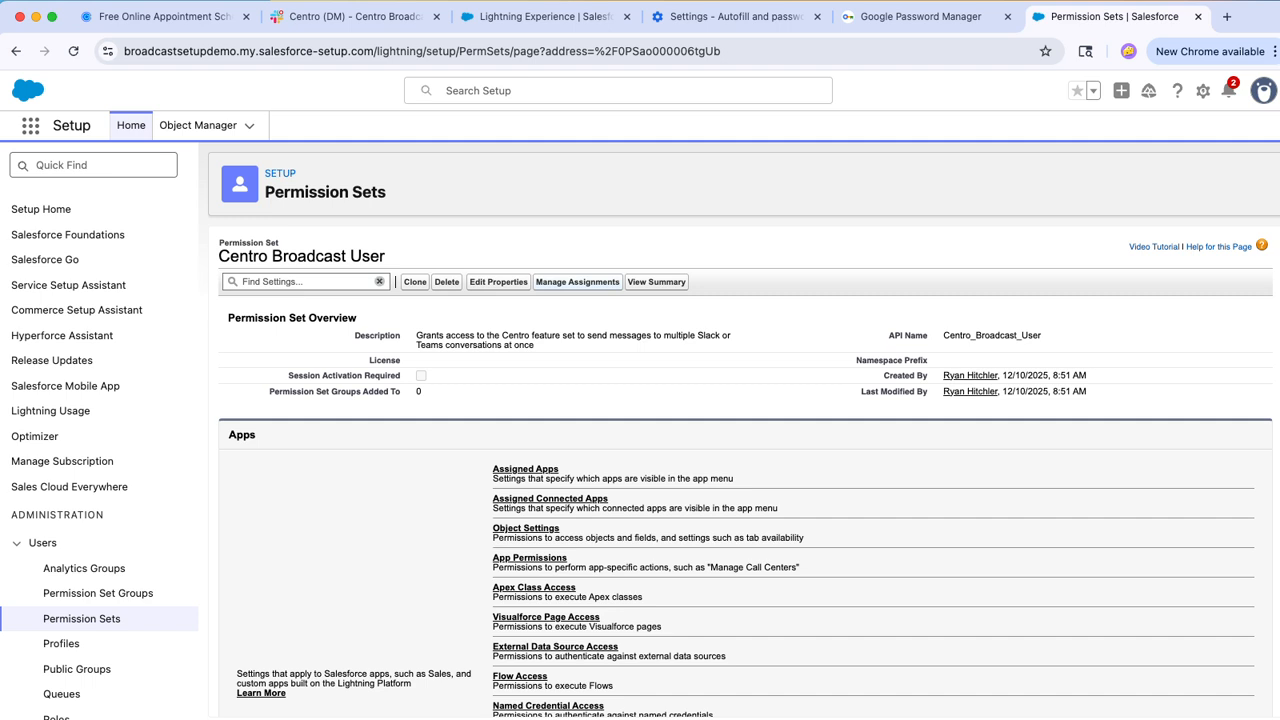
Step: Assign the Centro Broadcast User permission set to the System Administrator user with no expiration date
click(577, 282)
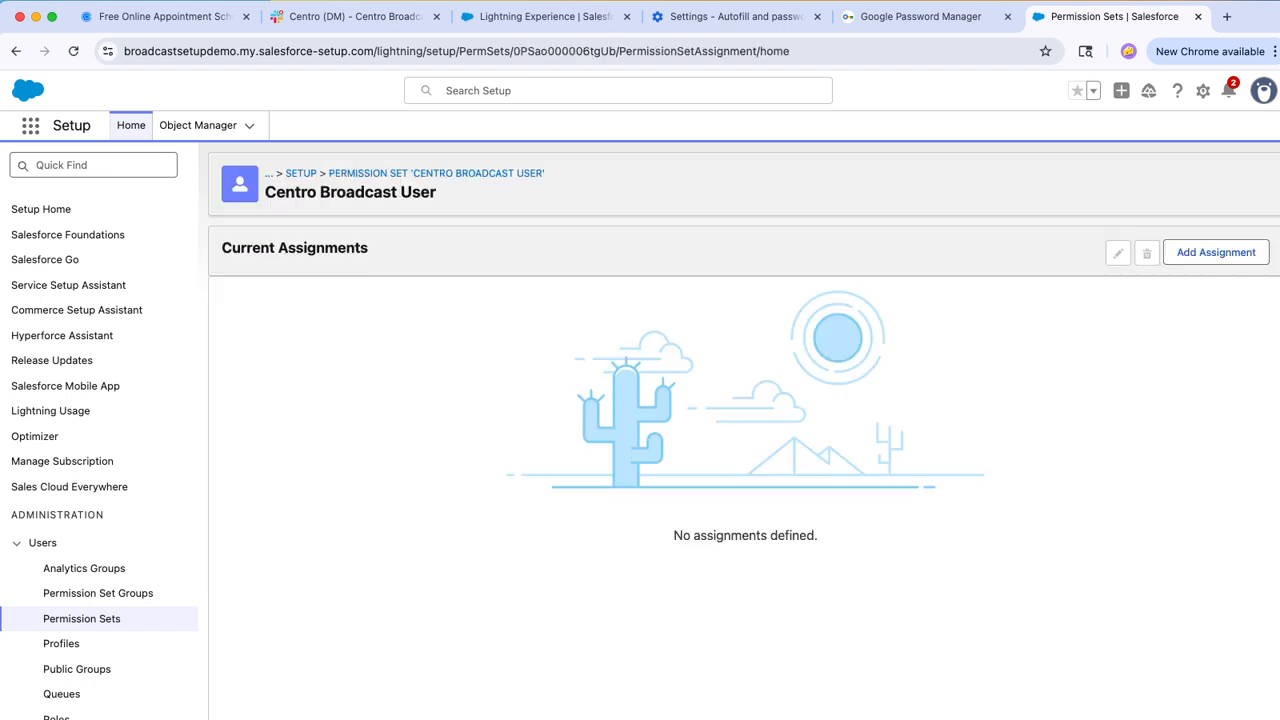
click(1216, 253)
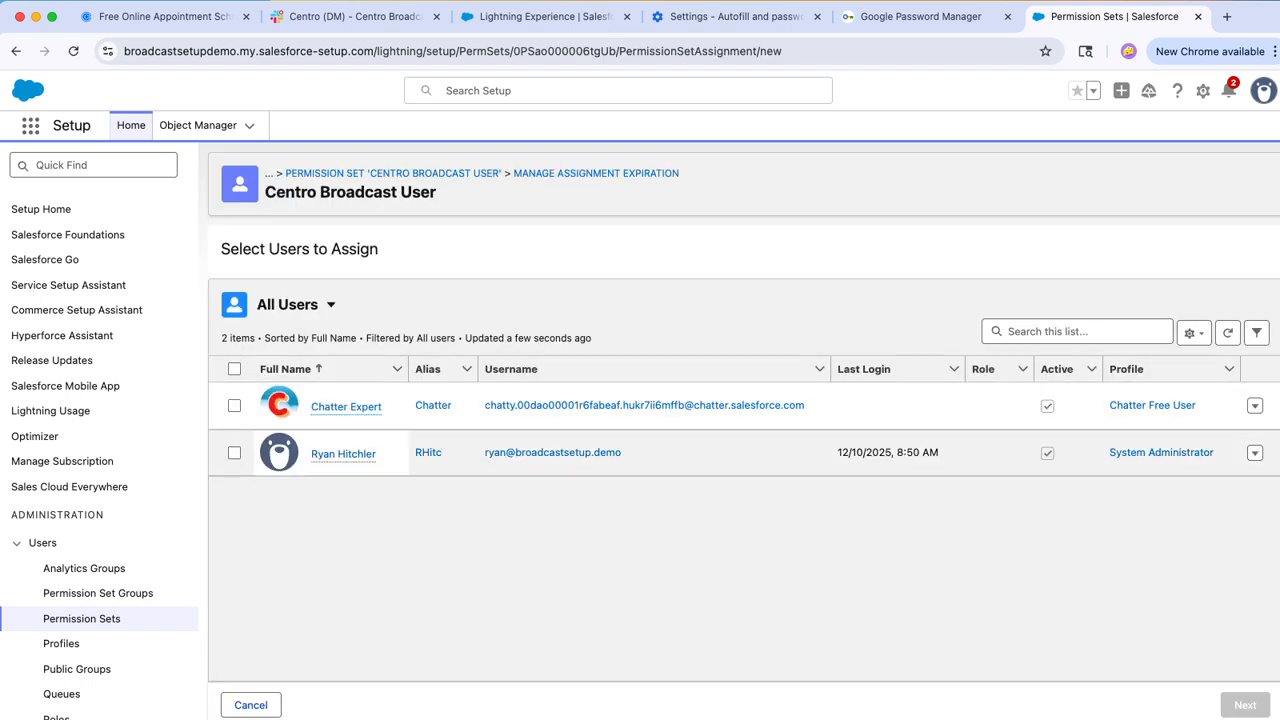
click(234, 452)
click(1245, 705)
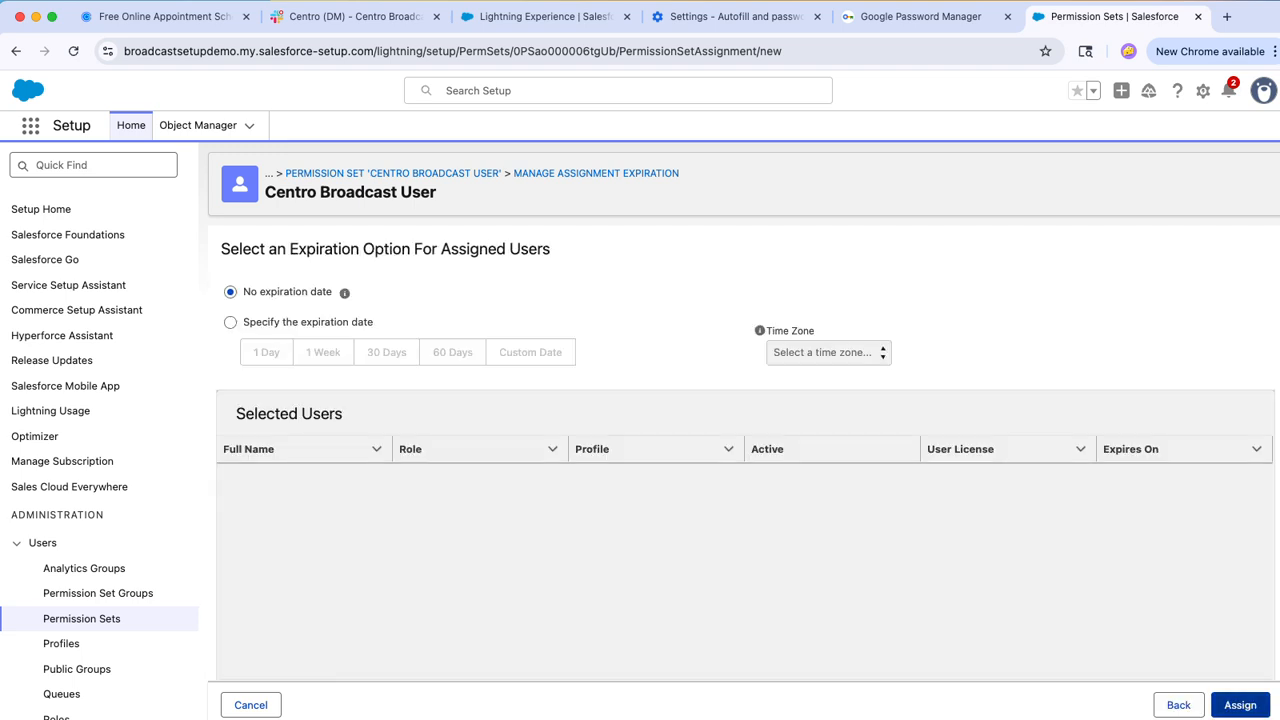
click(1240, 705)
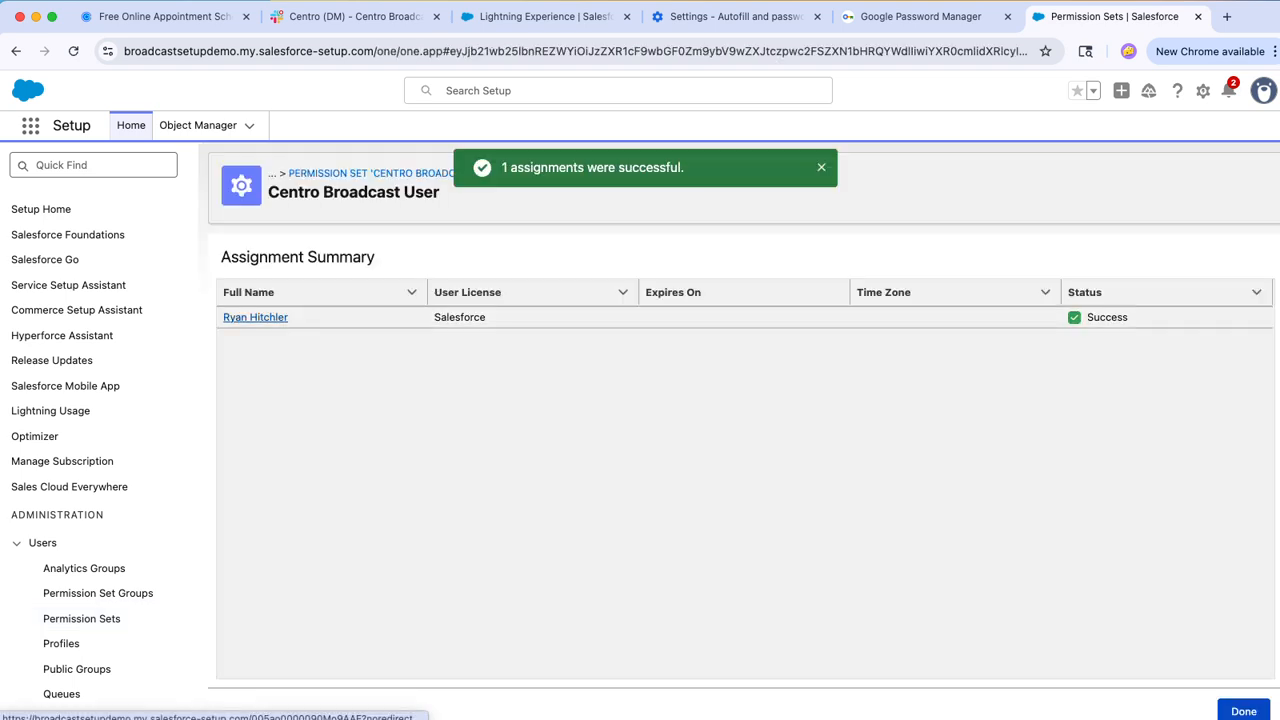
Step: Open the assigned user's record and start editing their permission set assignments
click(255, 317)
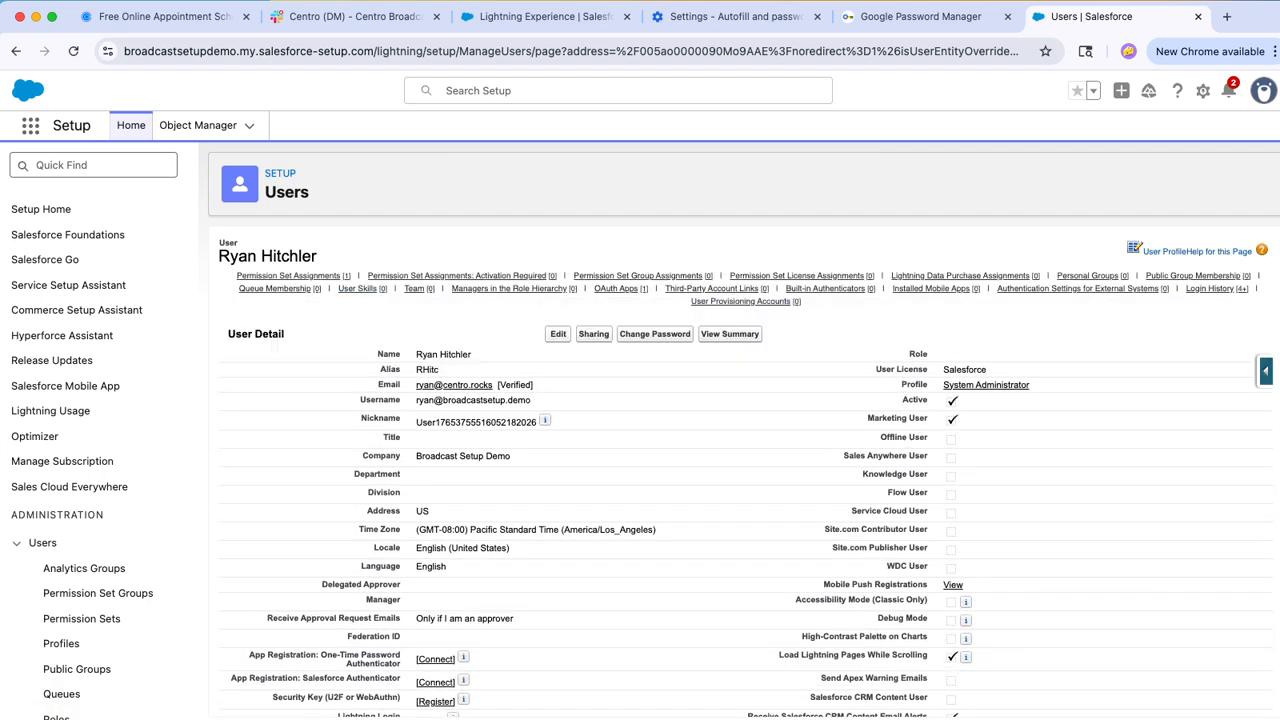
scroll(288, 276, up, 3)
scroll(167, 338, down, 3)
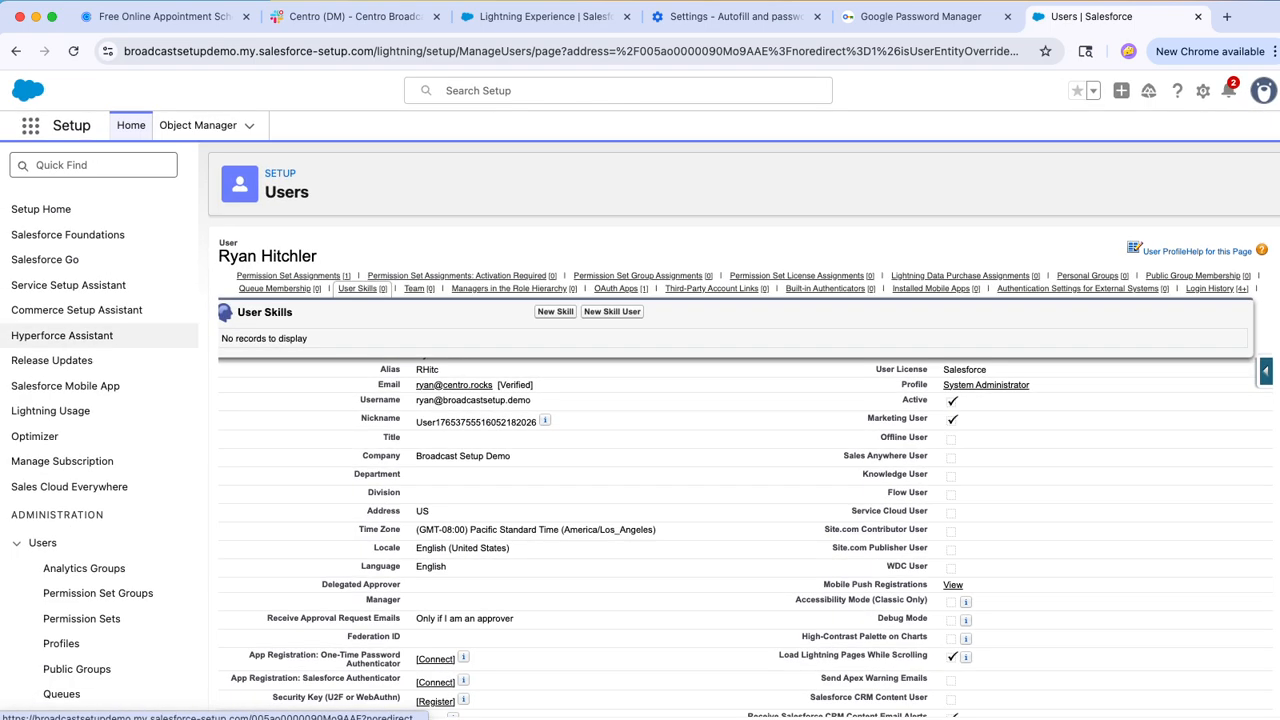
mouse_move(290, 276)
click(571, 298)
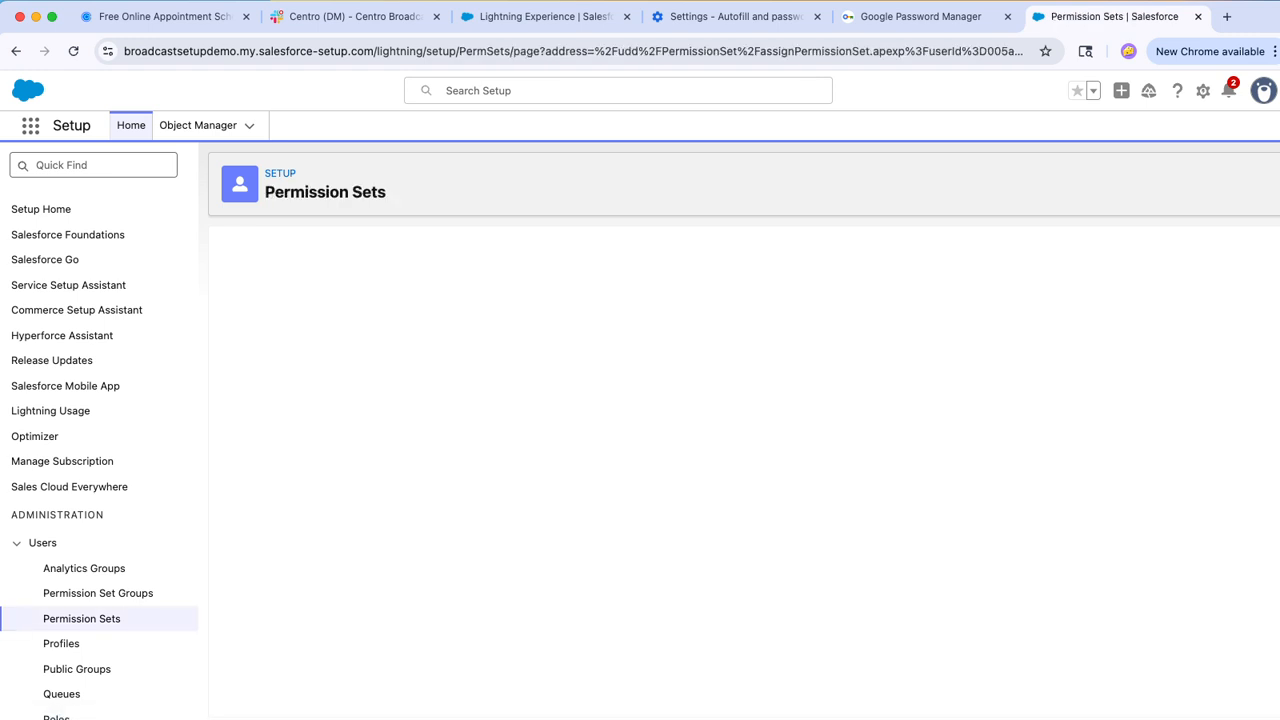
Step: Add the Centro Admin and Centro User permission sets to the user's enabled permission sets and save
scroll(360, 420, down, 3)
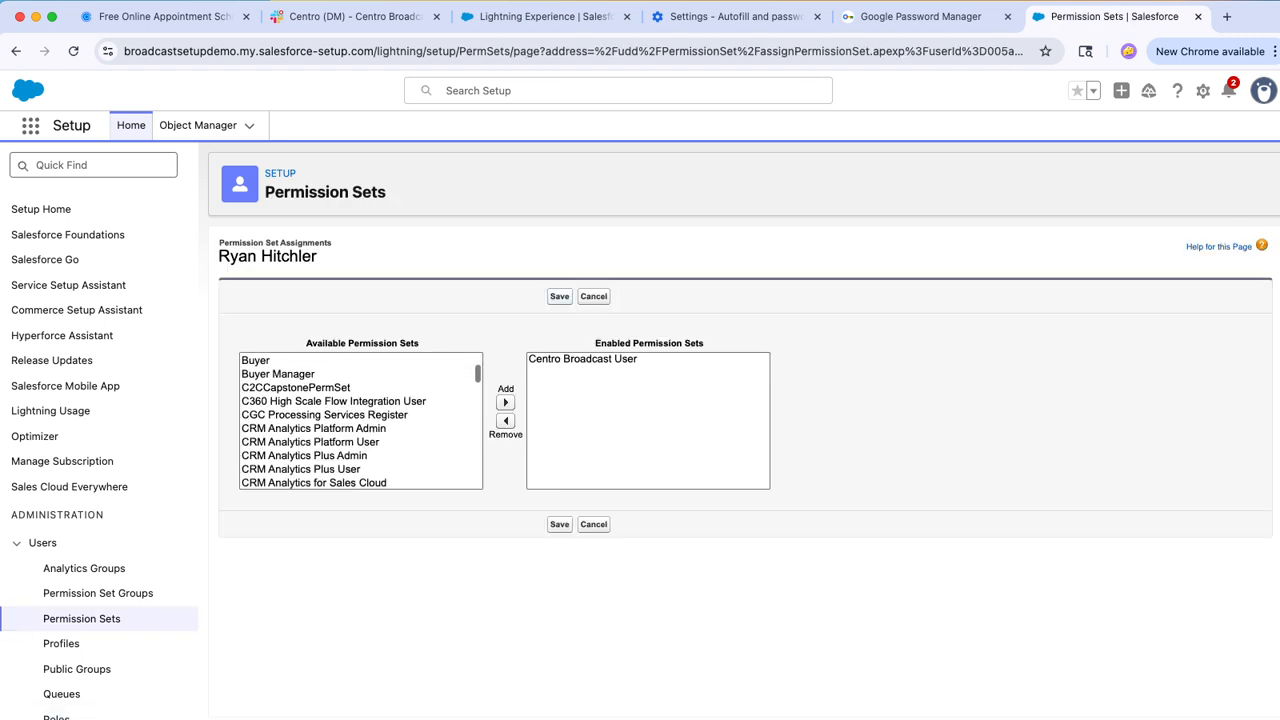
scroll(360, 420, down, 2)
click(290, 449)
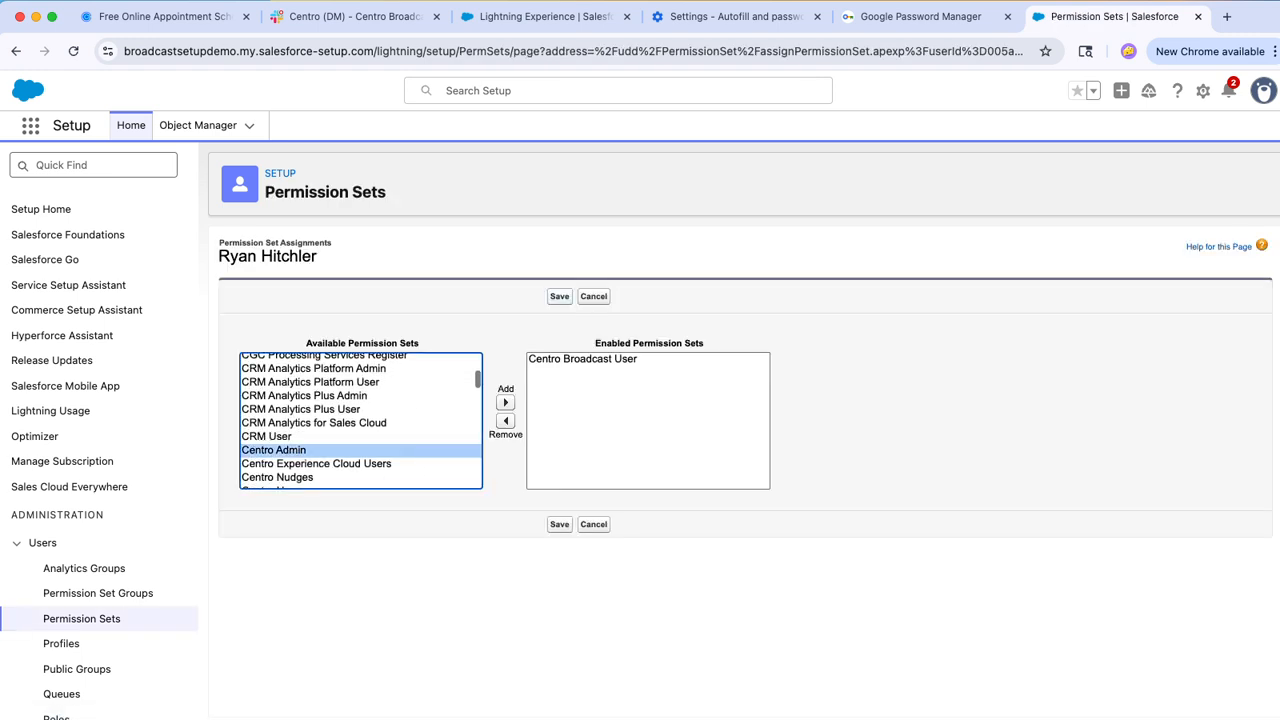
scroll(290, 449, down, 1)
scroll(361, 420, down, 1)
scroll(361, 420, down, 1)
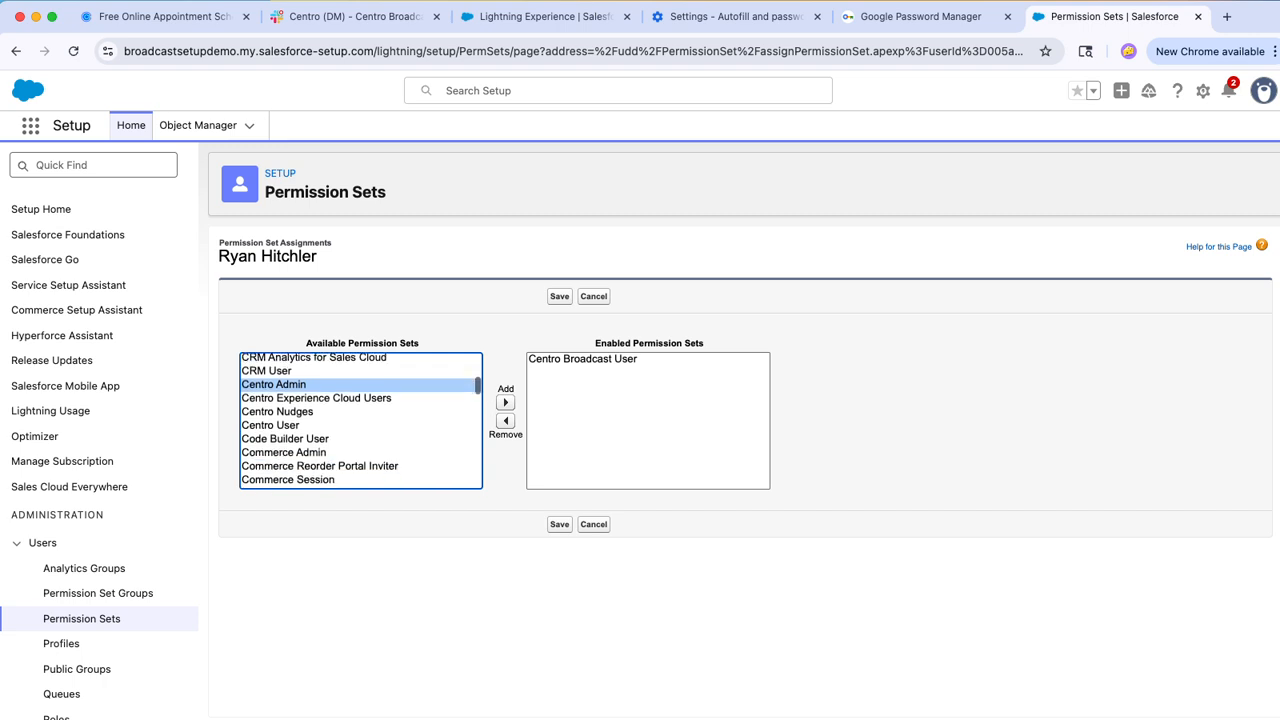
super+click(290, 425)
click(505, 401)
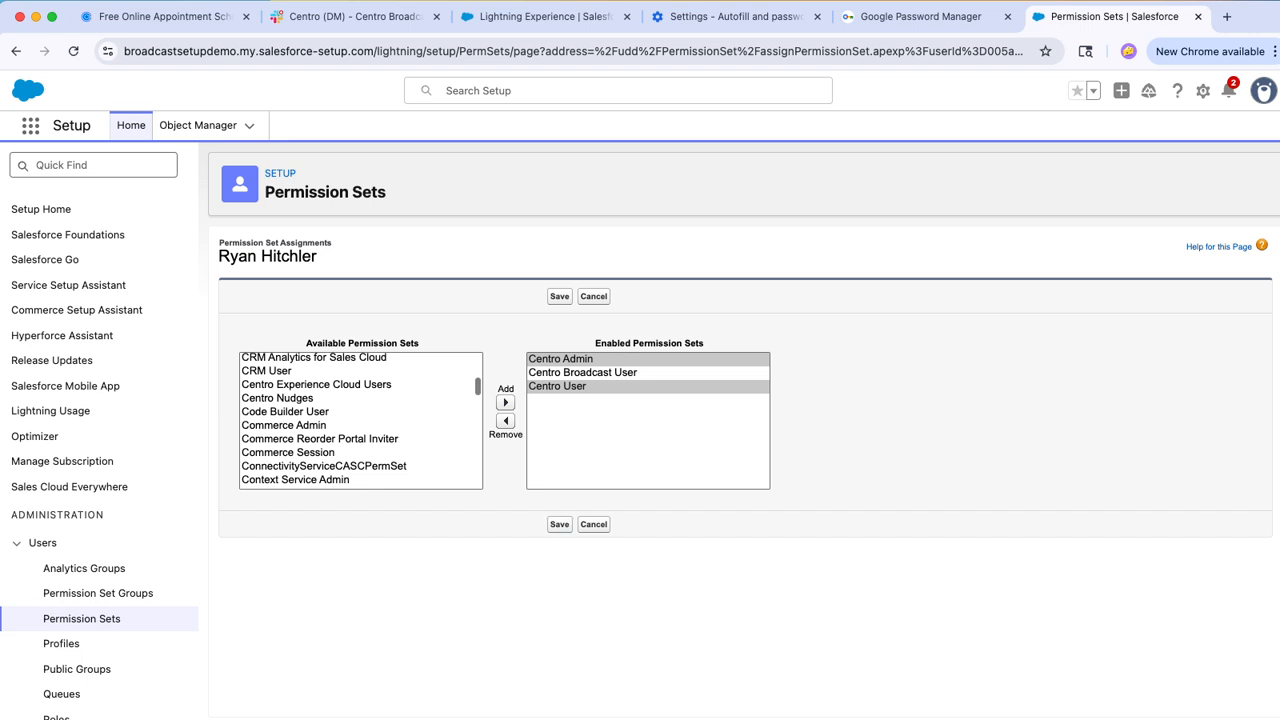
click(560, 297)
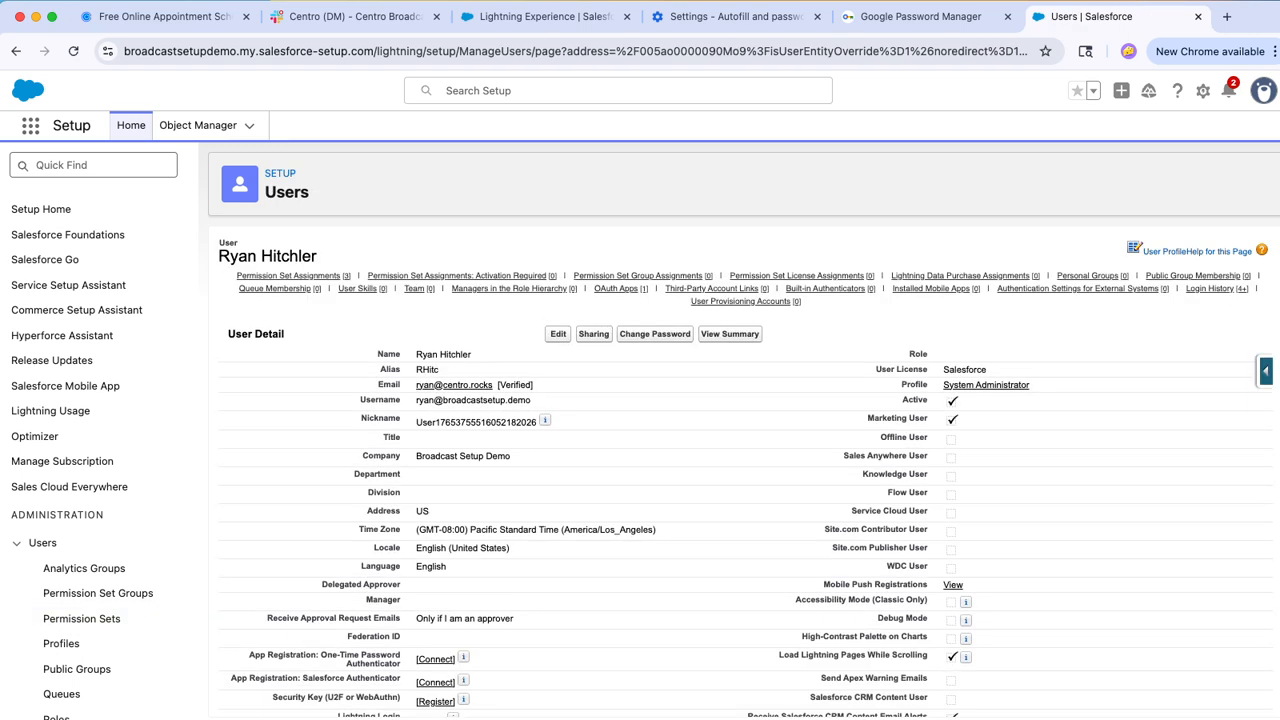
Step: Go to Installed Packages and open the Centro package's license management to check its licensed users
click(94, 165)
text(inst)
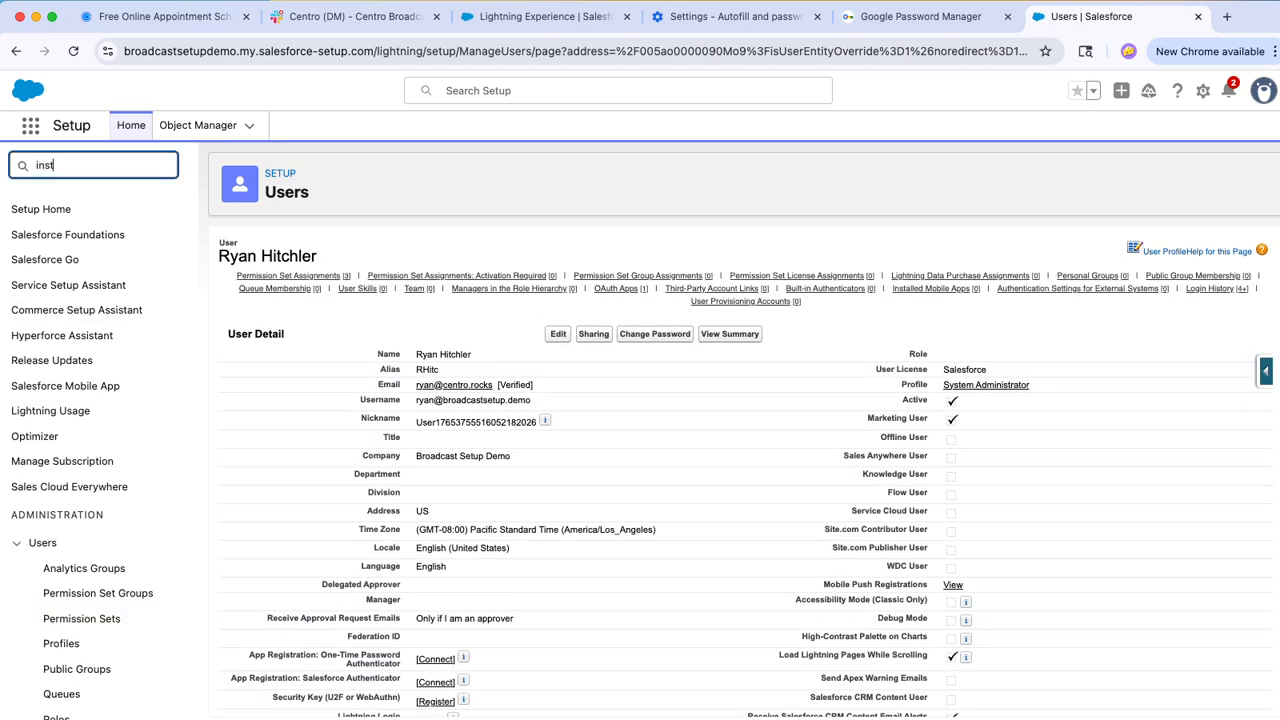
click(100, 259)
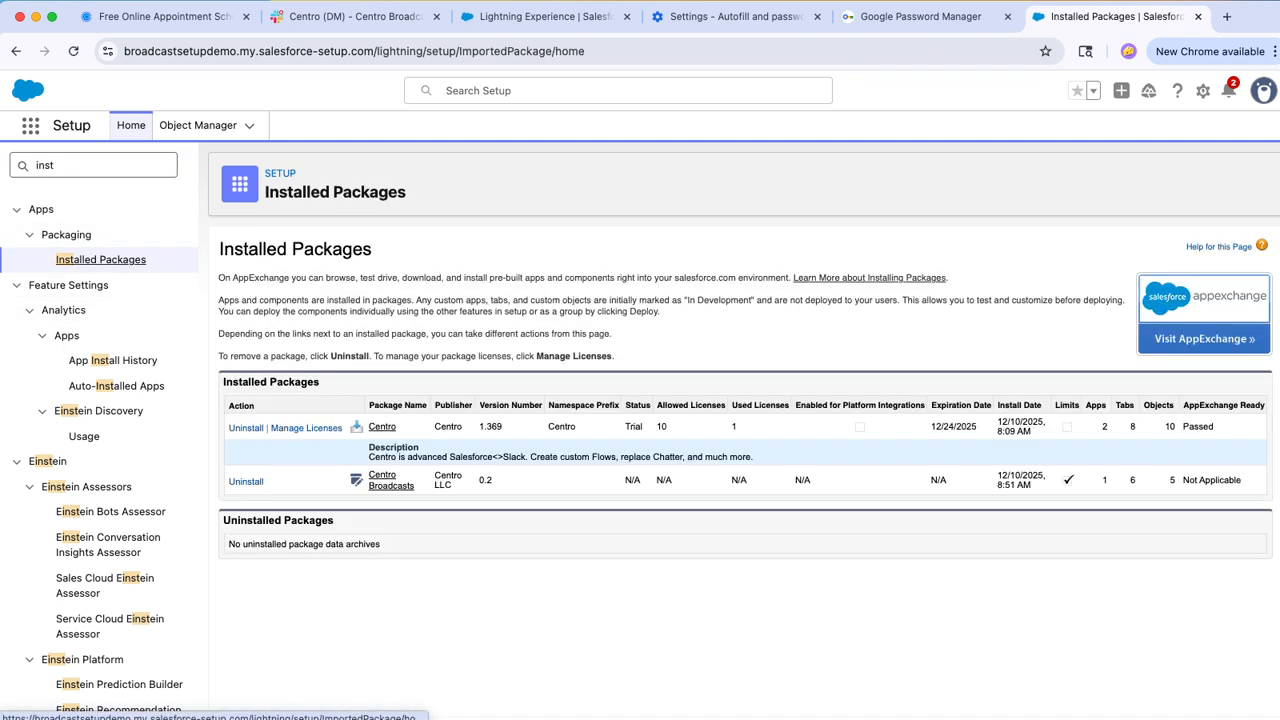
click(306, 427)
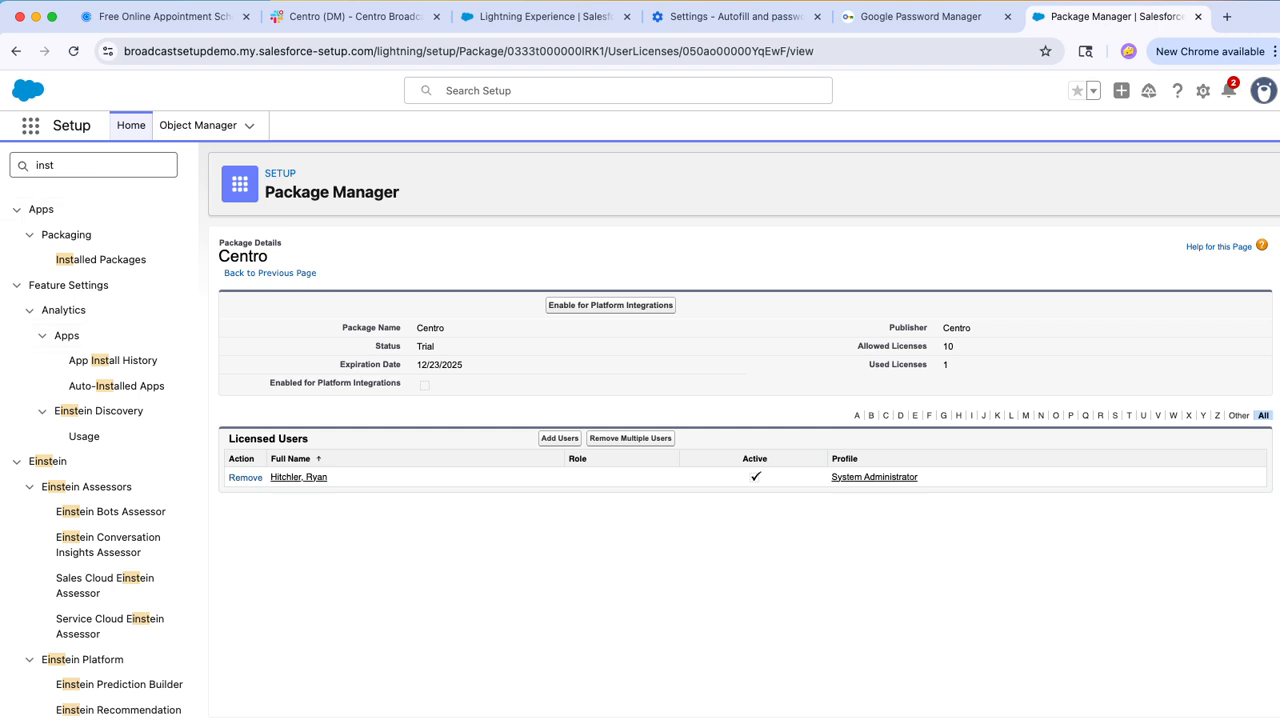
Step: Open the Centro Broadcasts app and dismiss the Your Account pop-up
click(31, 125)
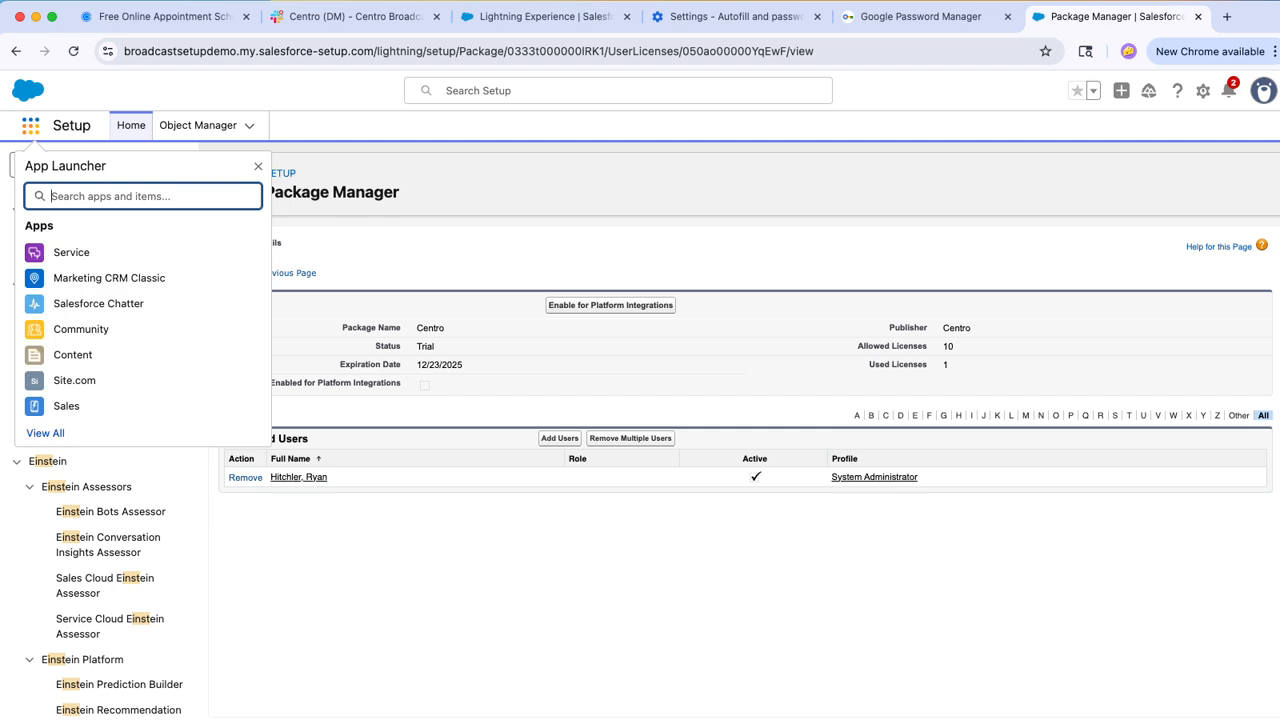
text(cen)
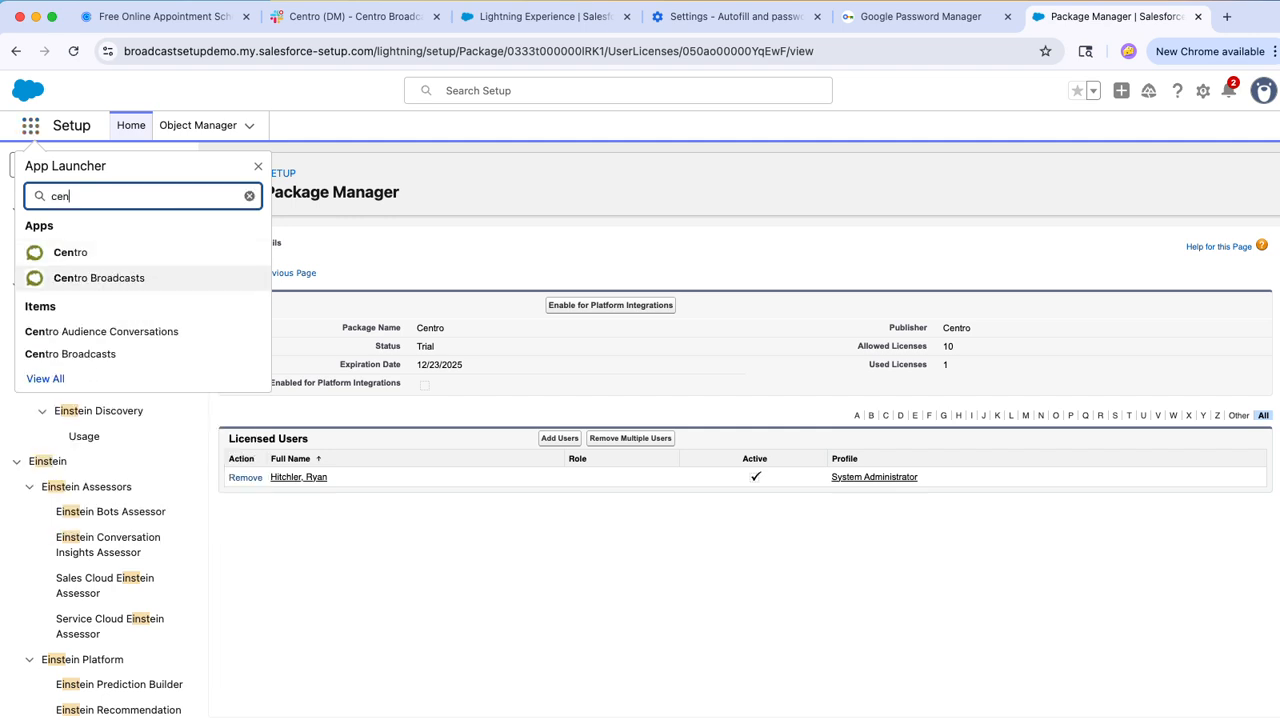
click(99, 278)
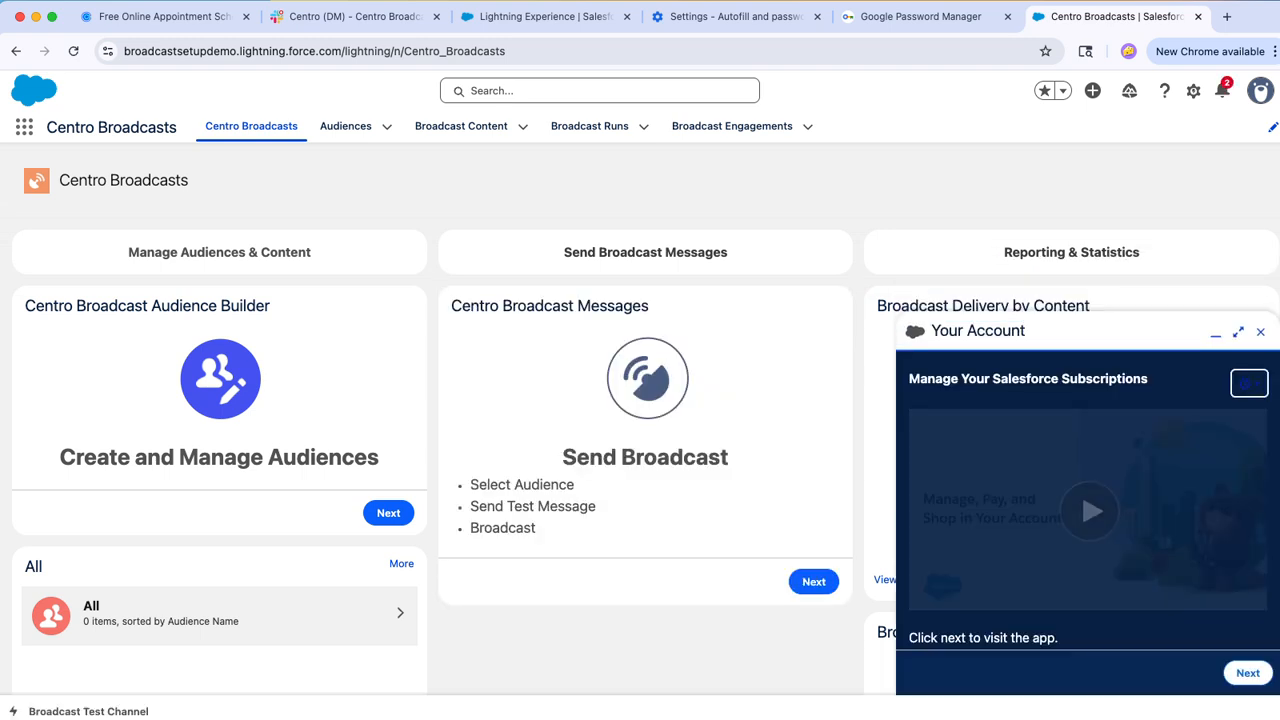
click(1260, 332)
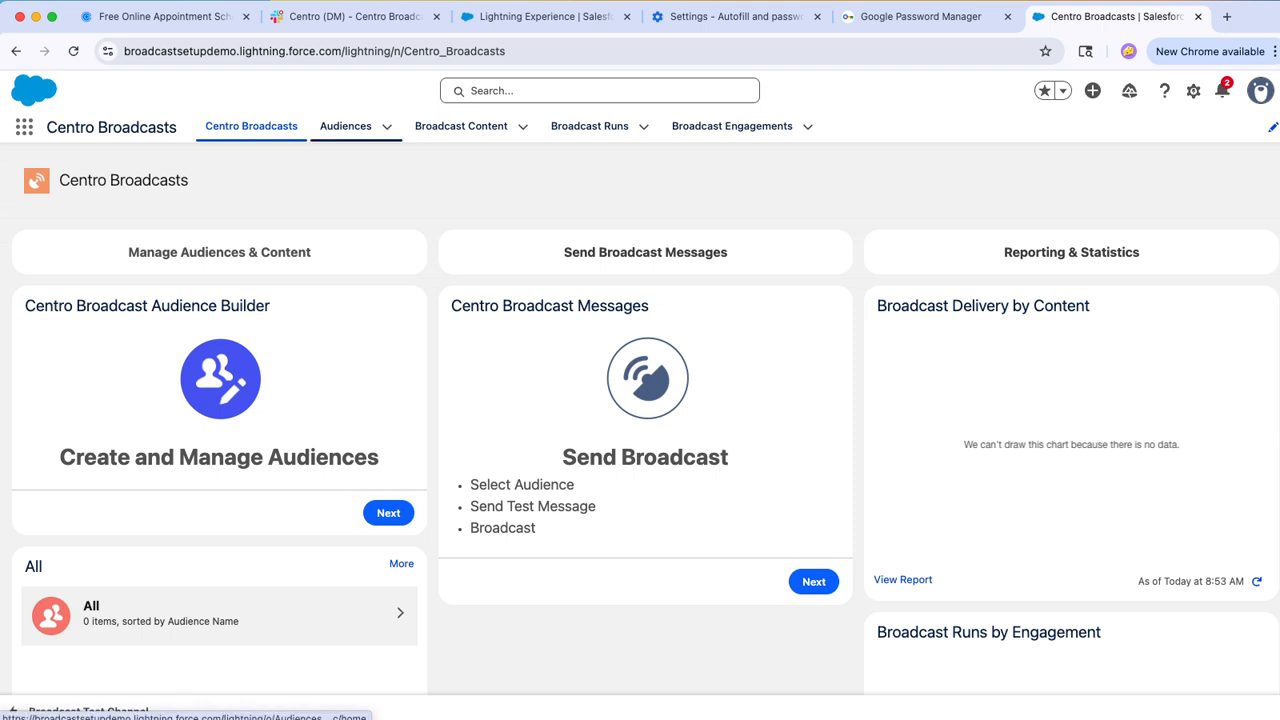
Step: Start a new audience record in Audiences and name it "External Customers - Slack Connect"
click(345, 126)
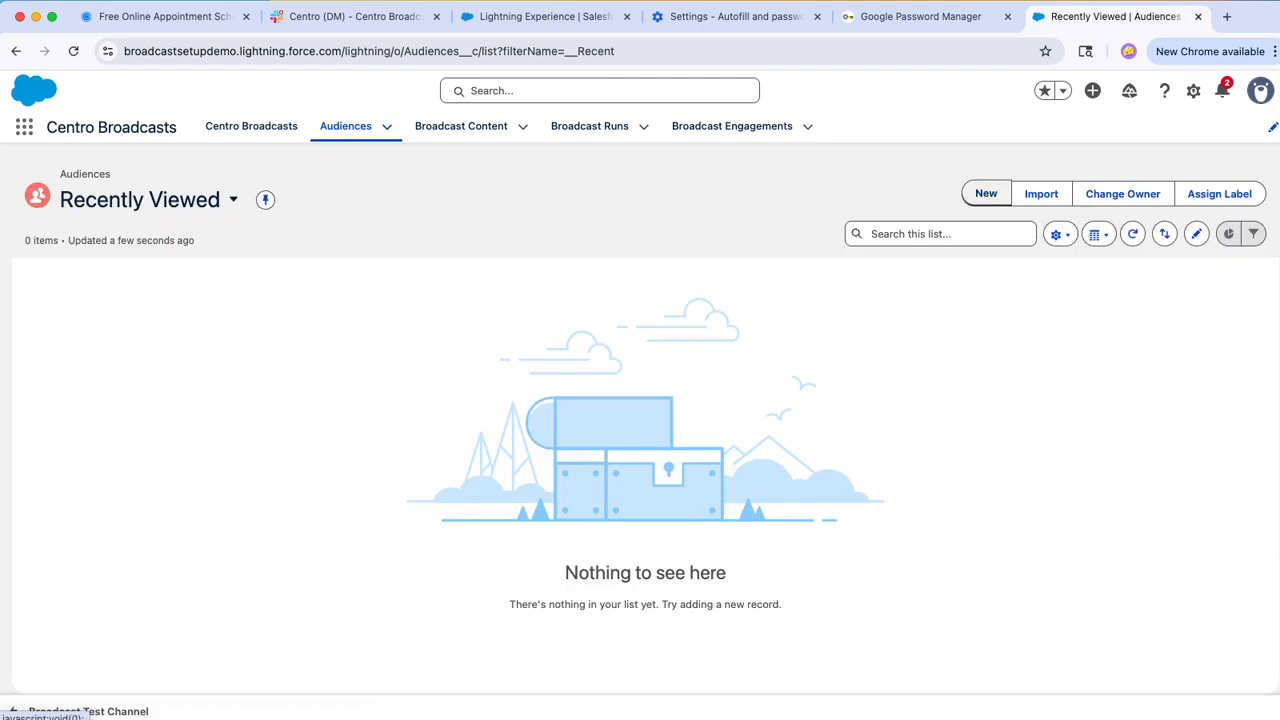
click(986, 194)
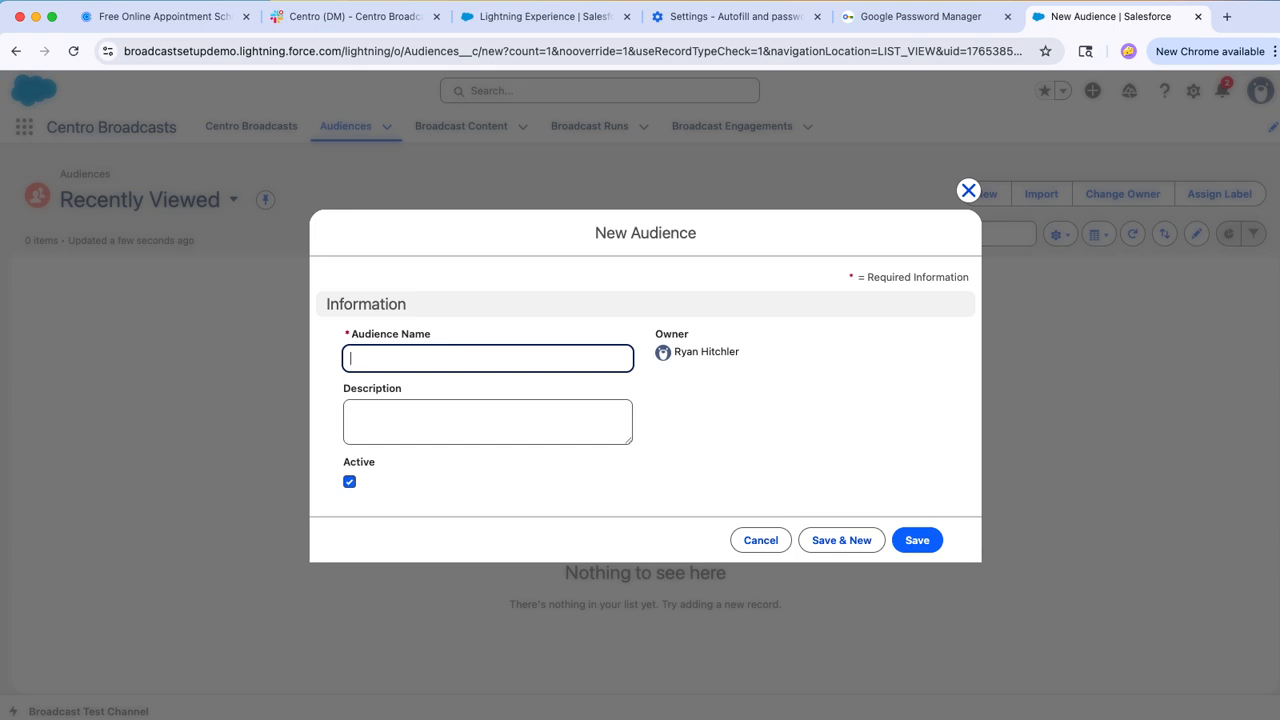
click(487, 358)
key(Down)
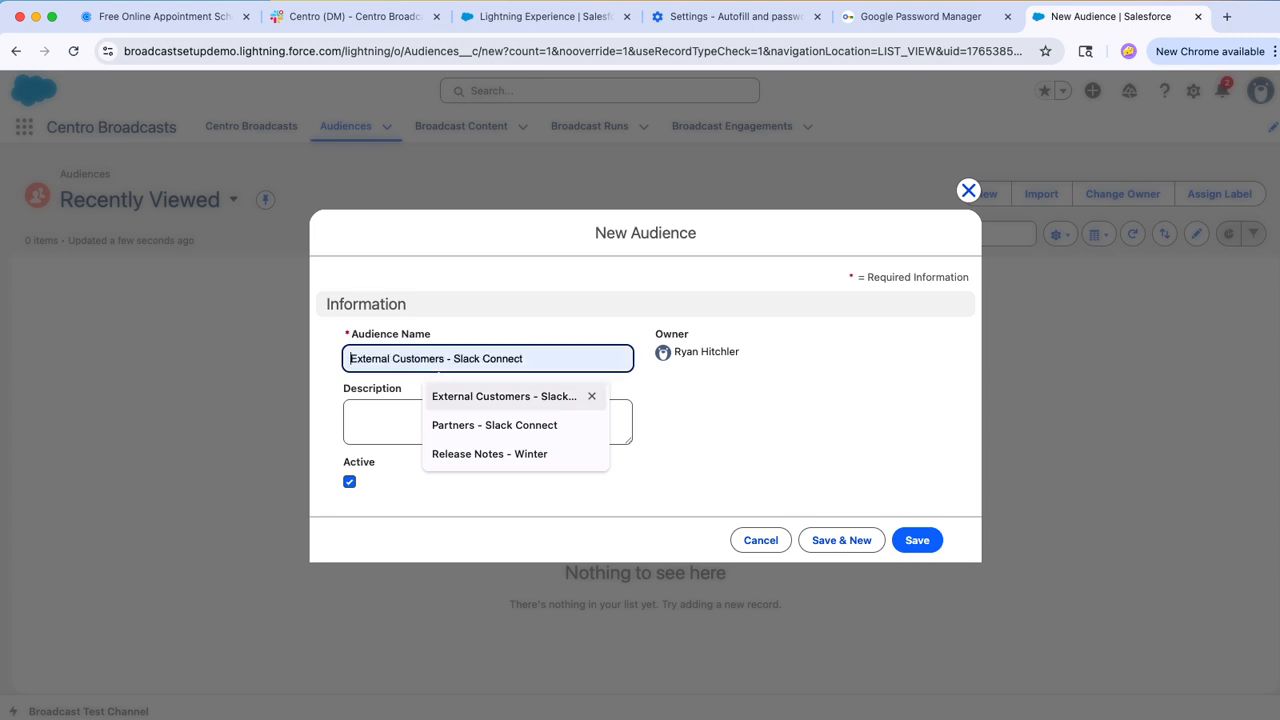
Step: Enter the description "Our customers in Slack Connect", then save the audience and start another new one
click(354, 415)
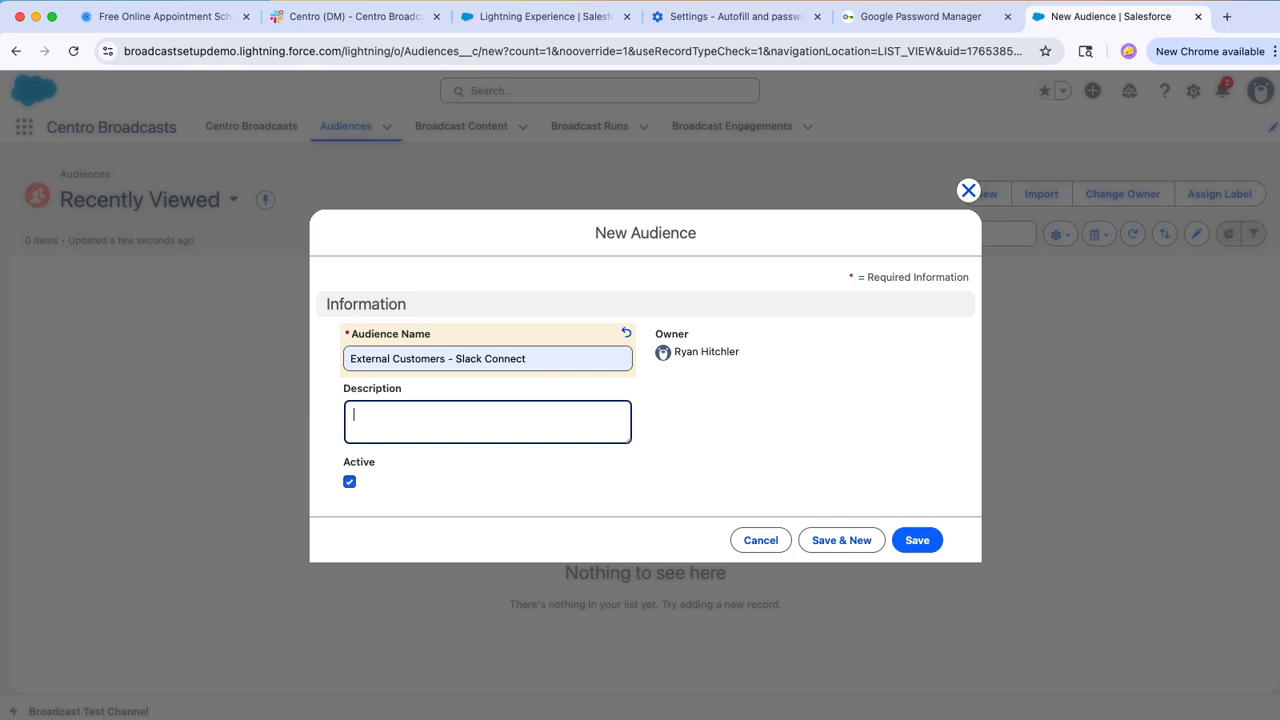
text(Our customers in Salck)
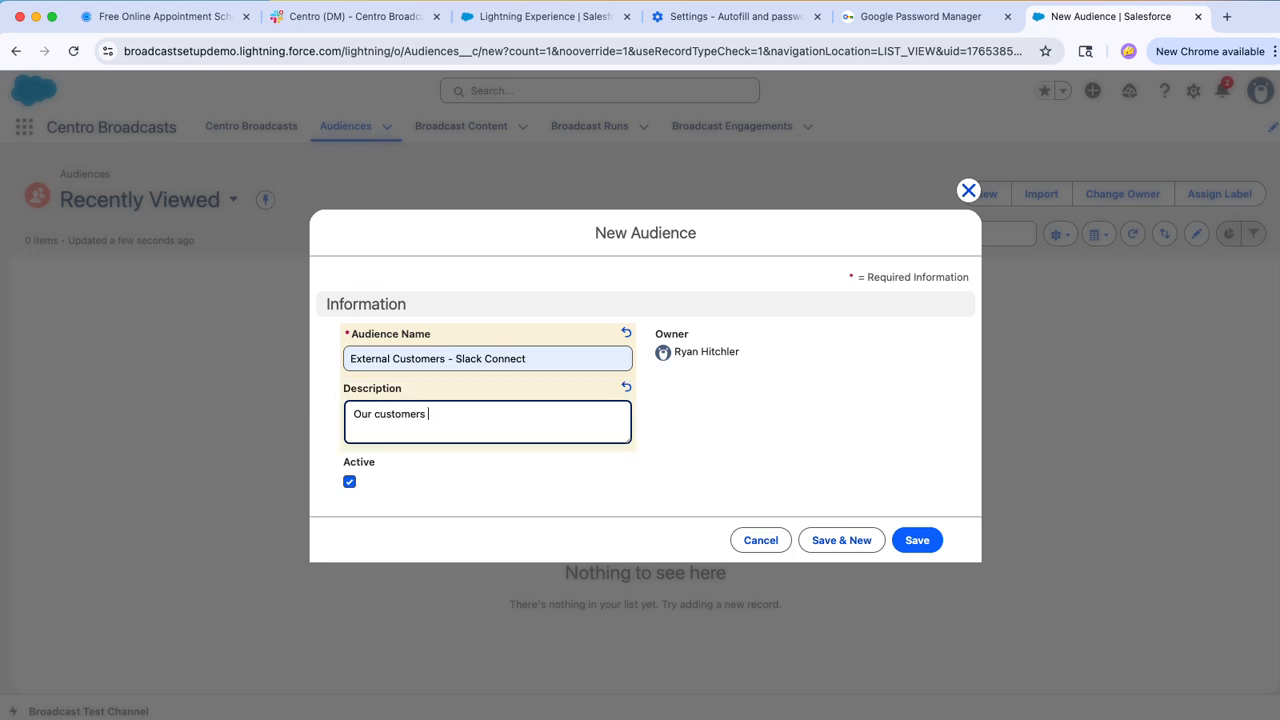
key(BackSpace)
key(BackSpace)
key(BackSpace)
key(BackSpace)
key(BackSpace)
text(lack Connect)
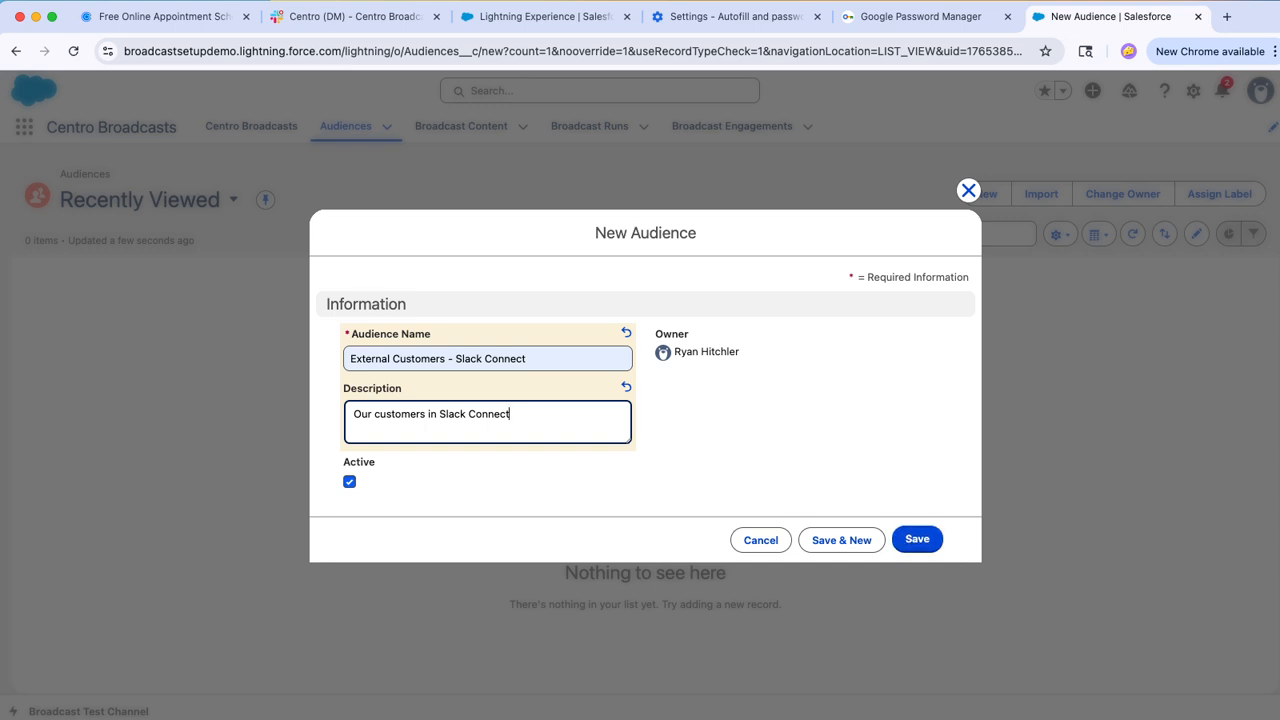
click(841, 540)
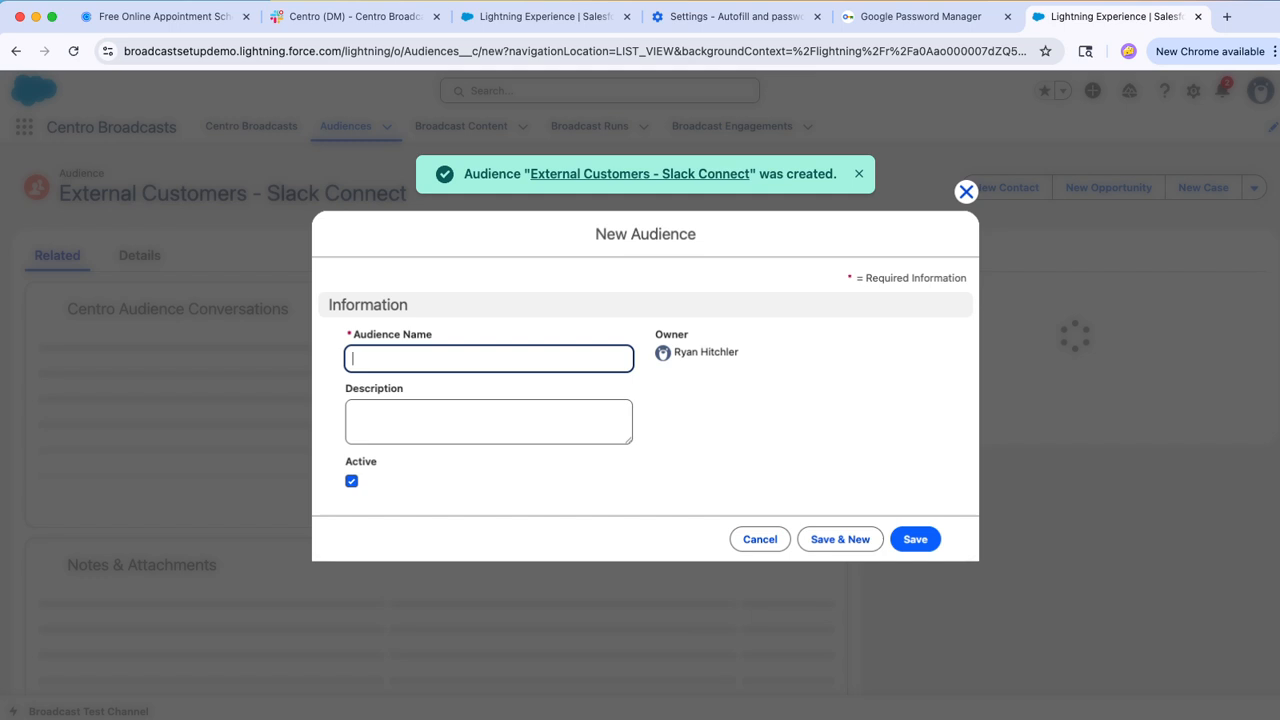
Step: Name the second audience "External Partners - Slack Connect"
click(437, 366)
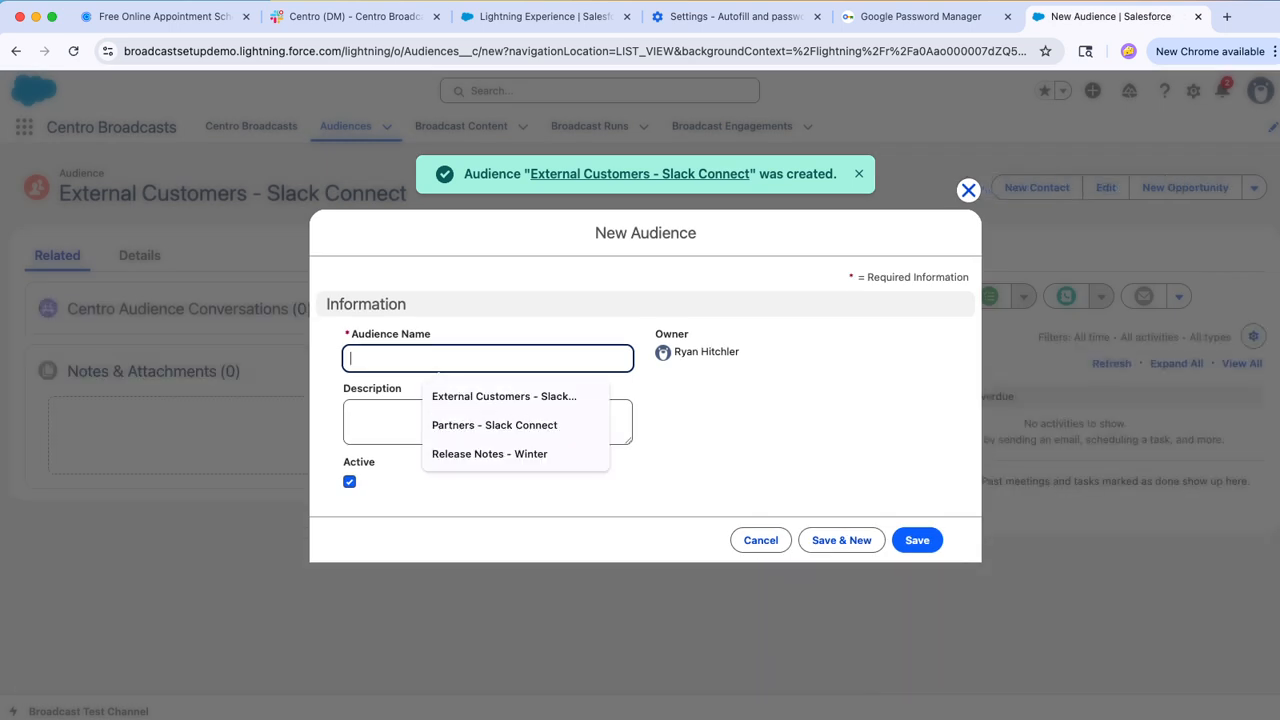
click(438, 351)
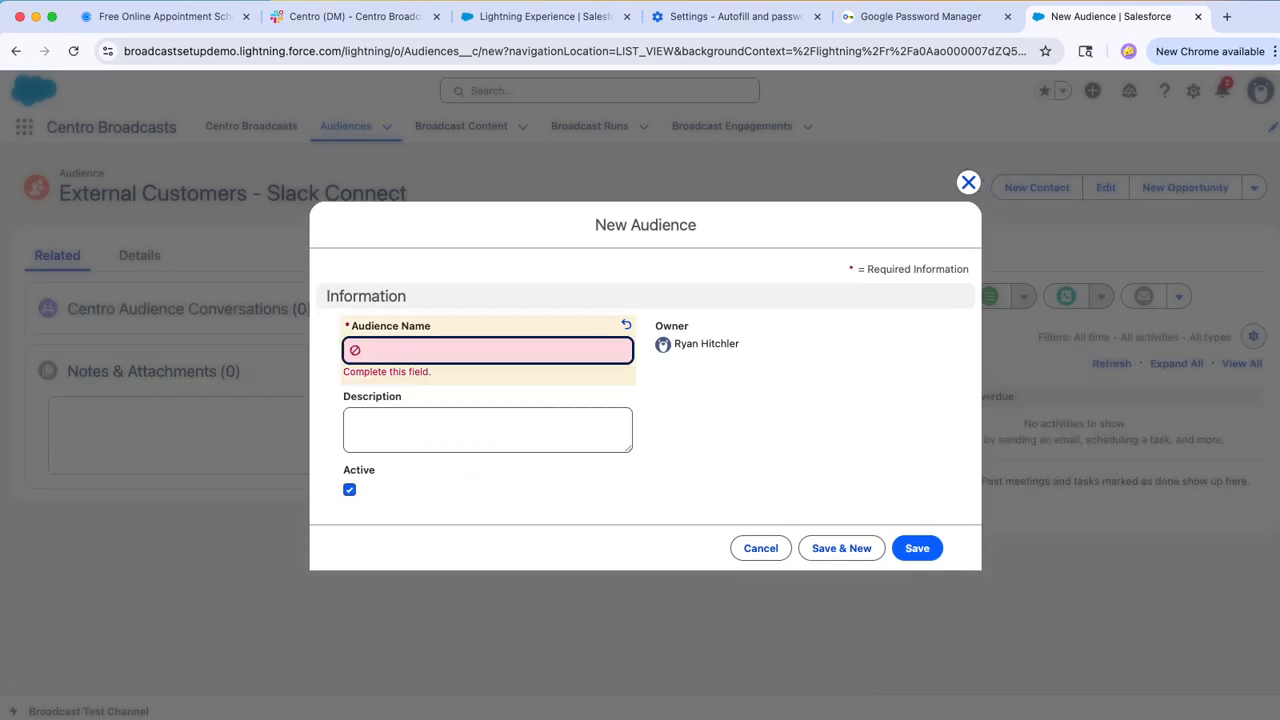
text(Ex)
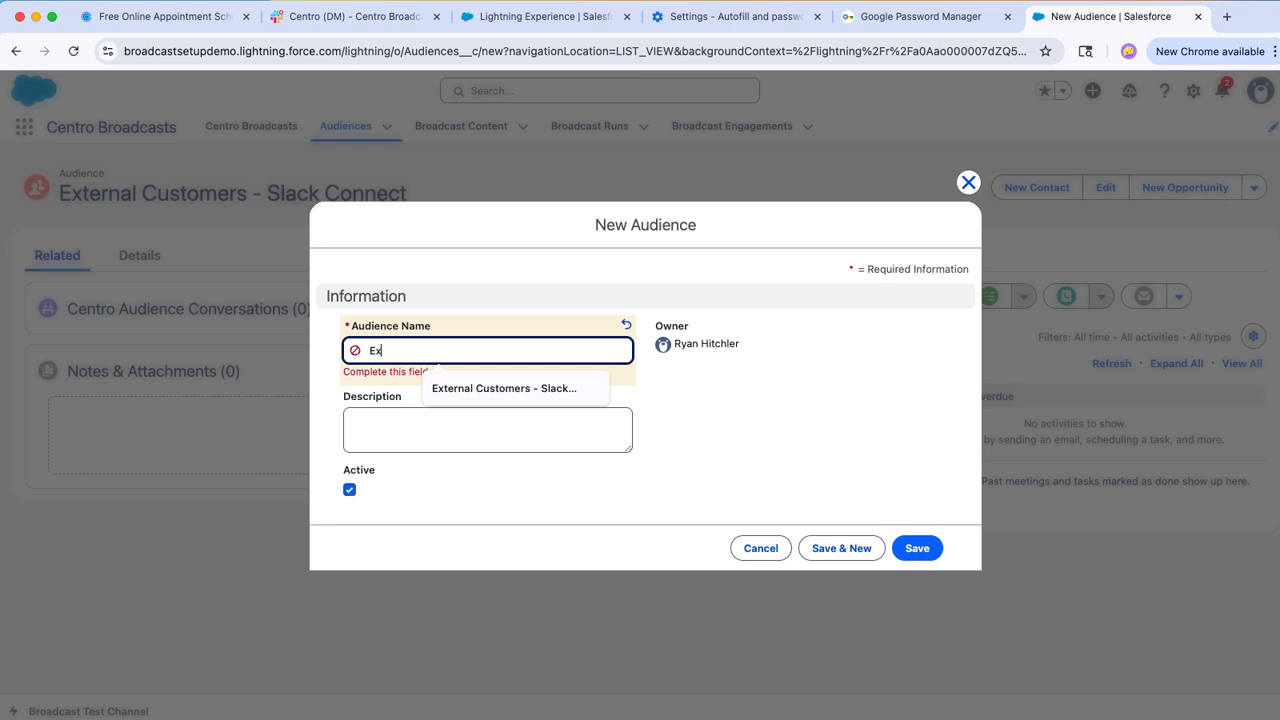
text(ternal Partn)
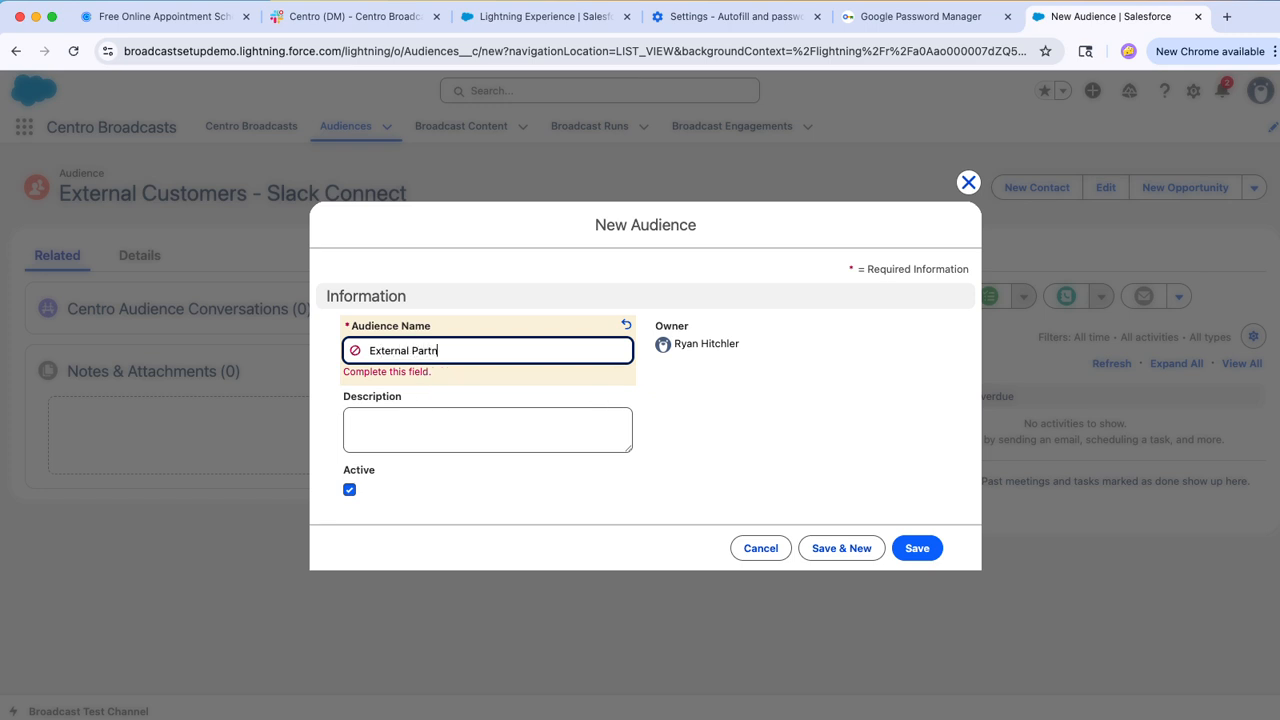
text(ers - Slack Connect)
key(Tab)
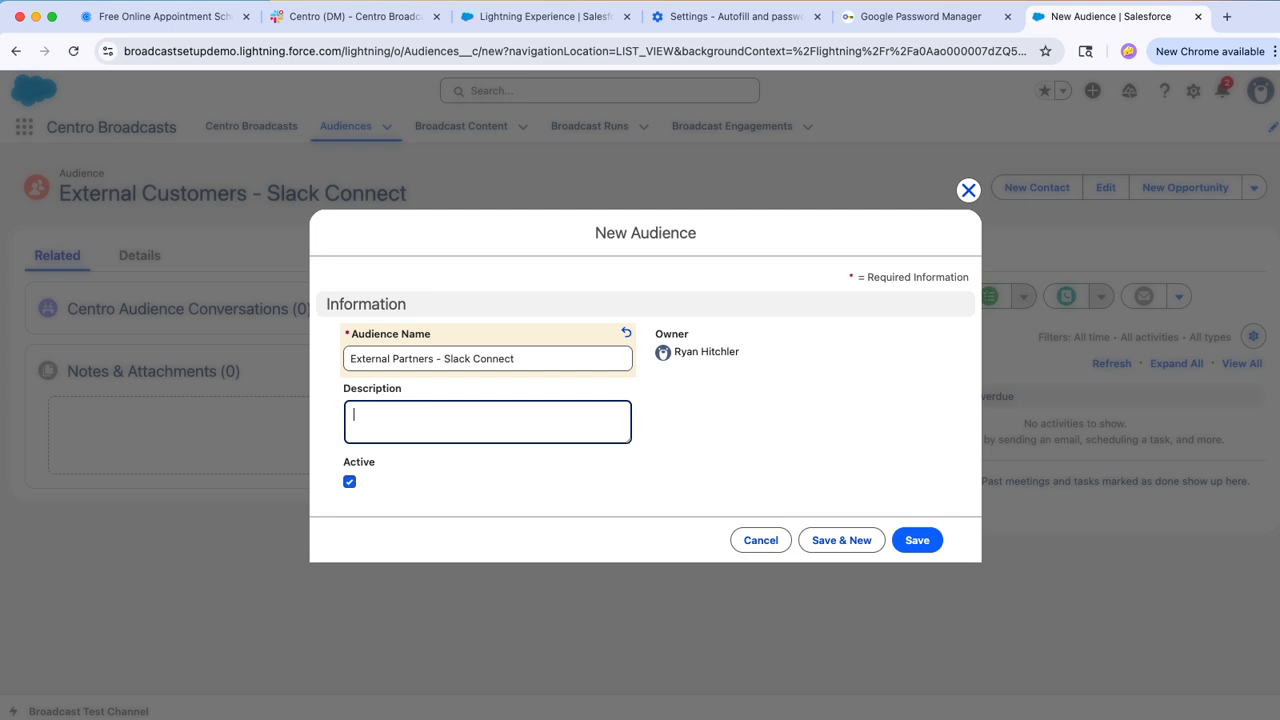
Step: Enter "Our Partners in Slack Connect" as the partner audience's description and save the record
text(Our Partners in)
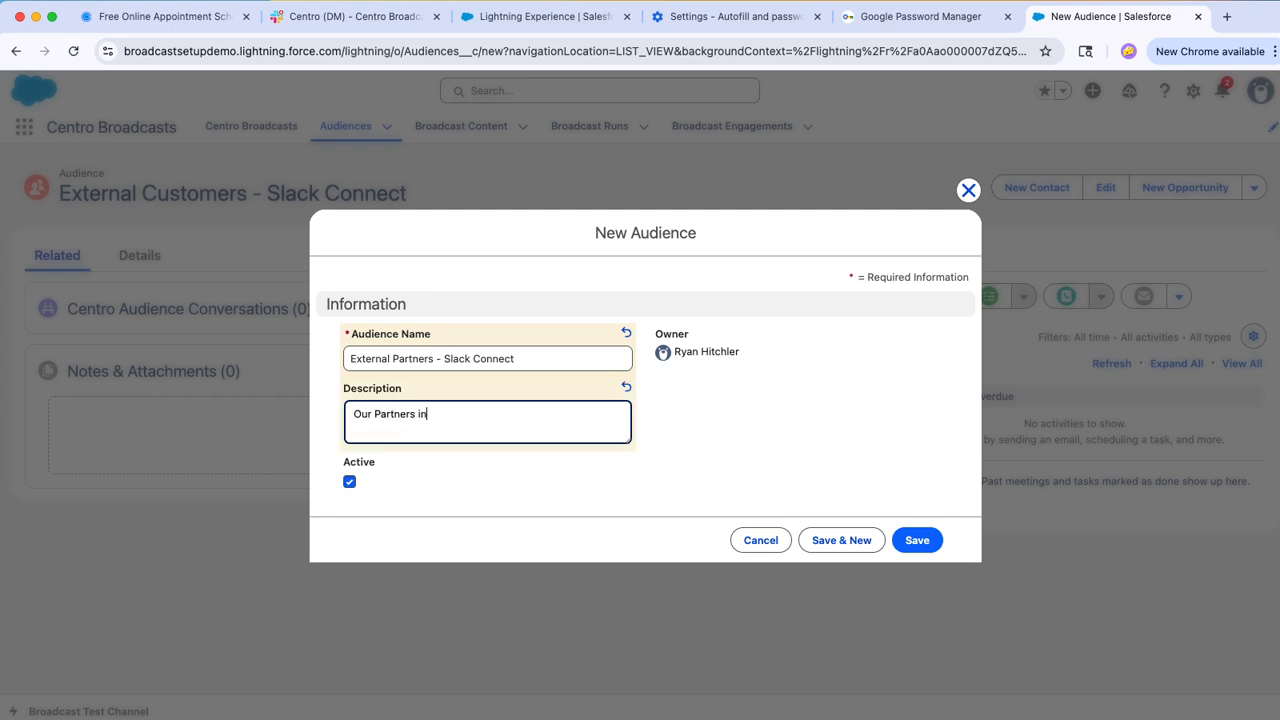
text( Slack Connect)
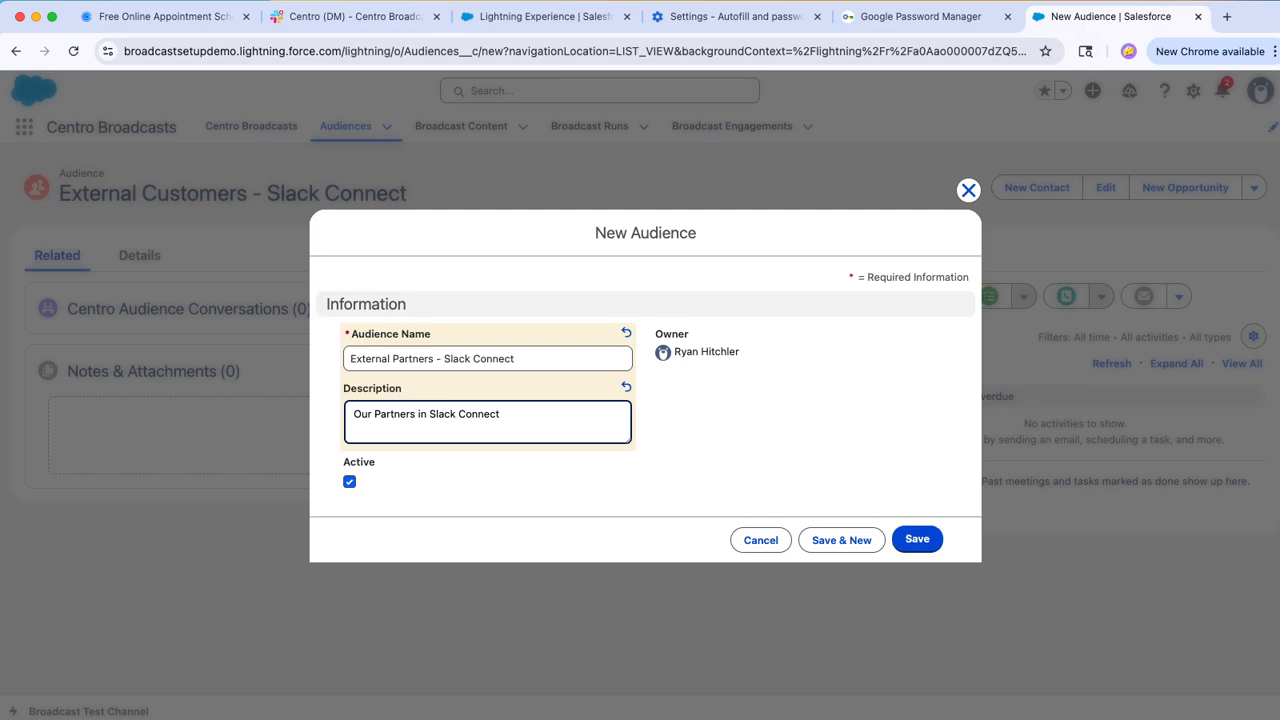
click(917, 539)
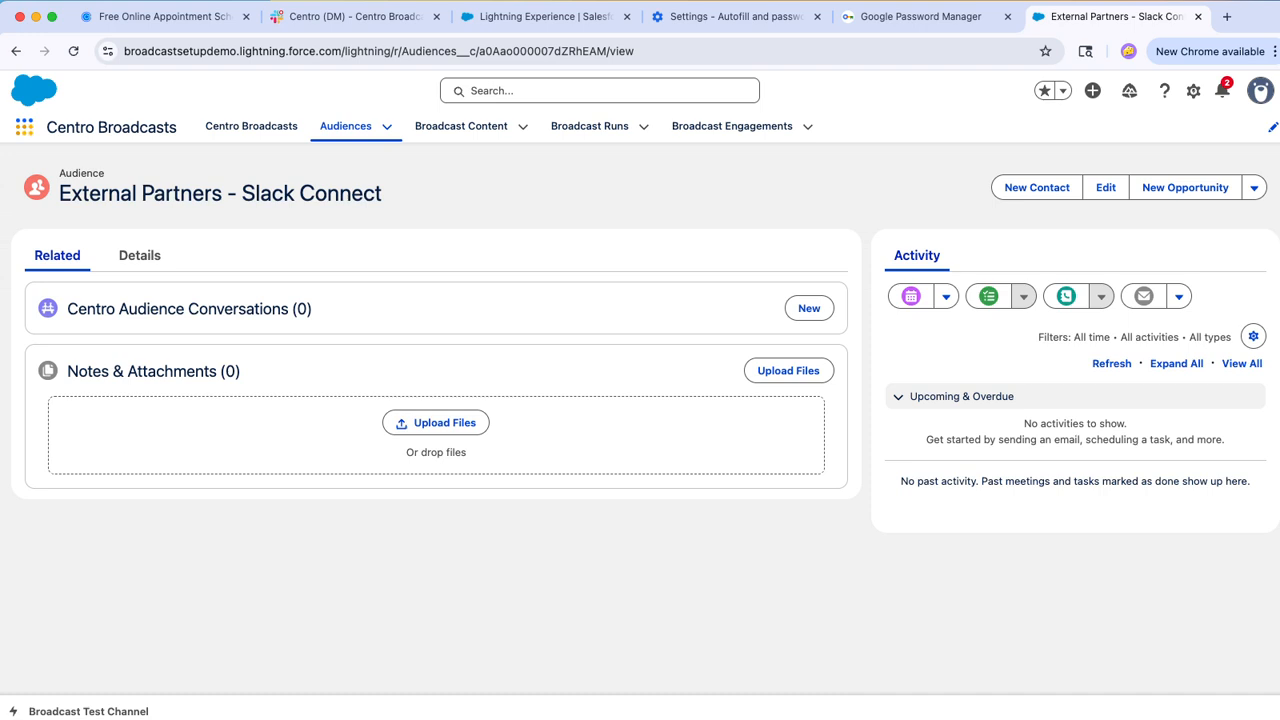
Step: Go to Accounts and open the Acme account record from the All Accounts list
click(24, 126)
text(cent)
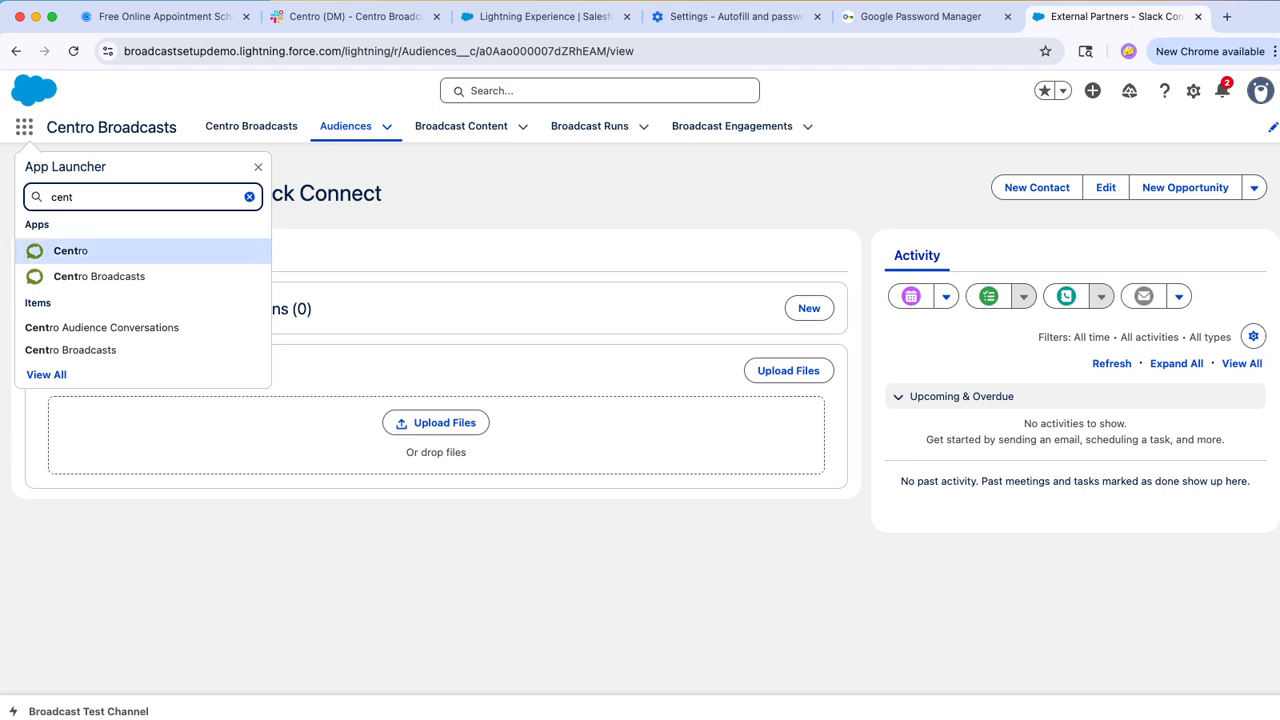
double_click(62, 197)
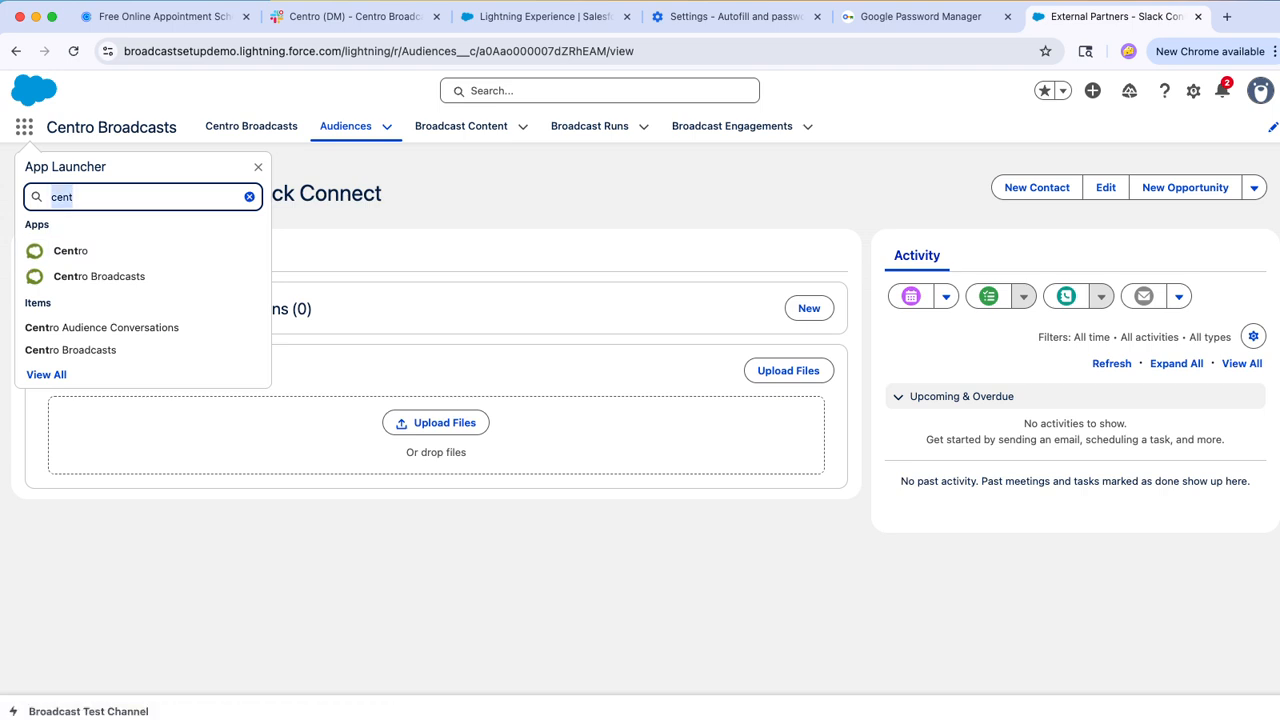
text(acou)
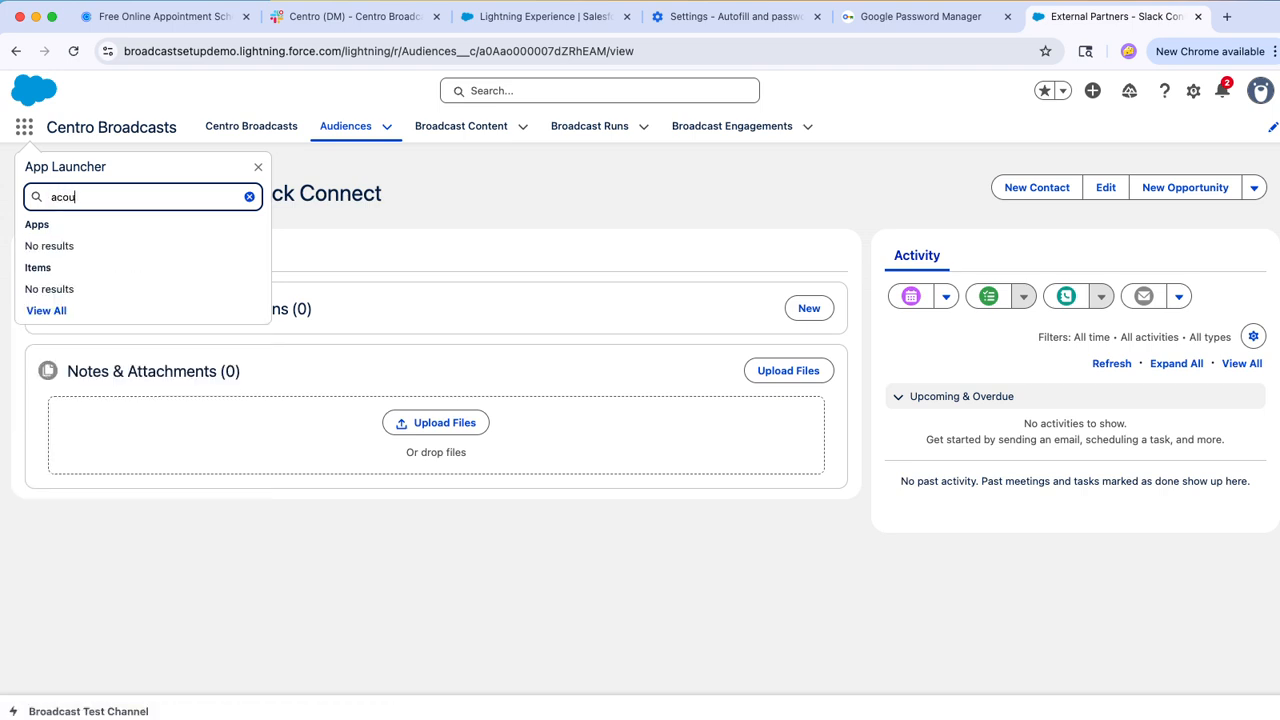
key(BackSpace)
key(BackSpace)
text(cou)
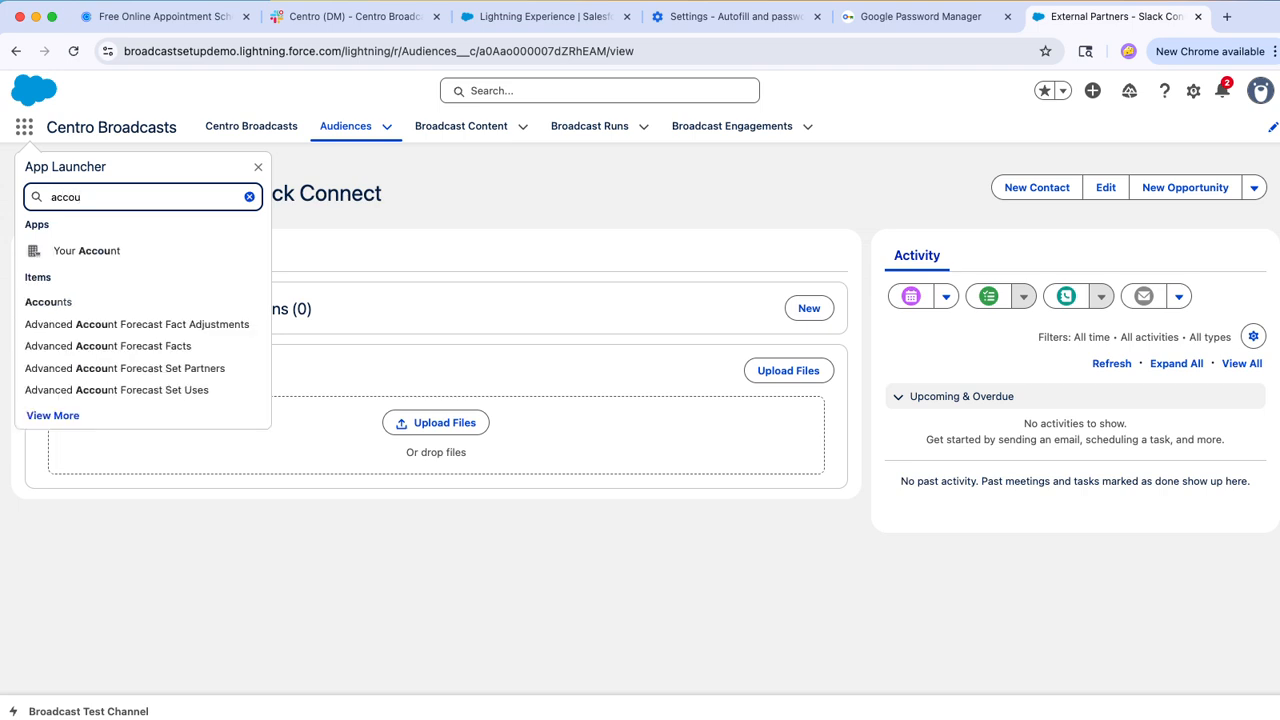
click(49, 302)
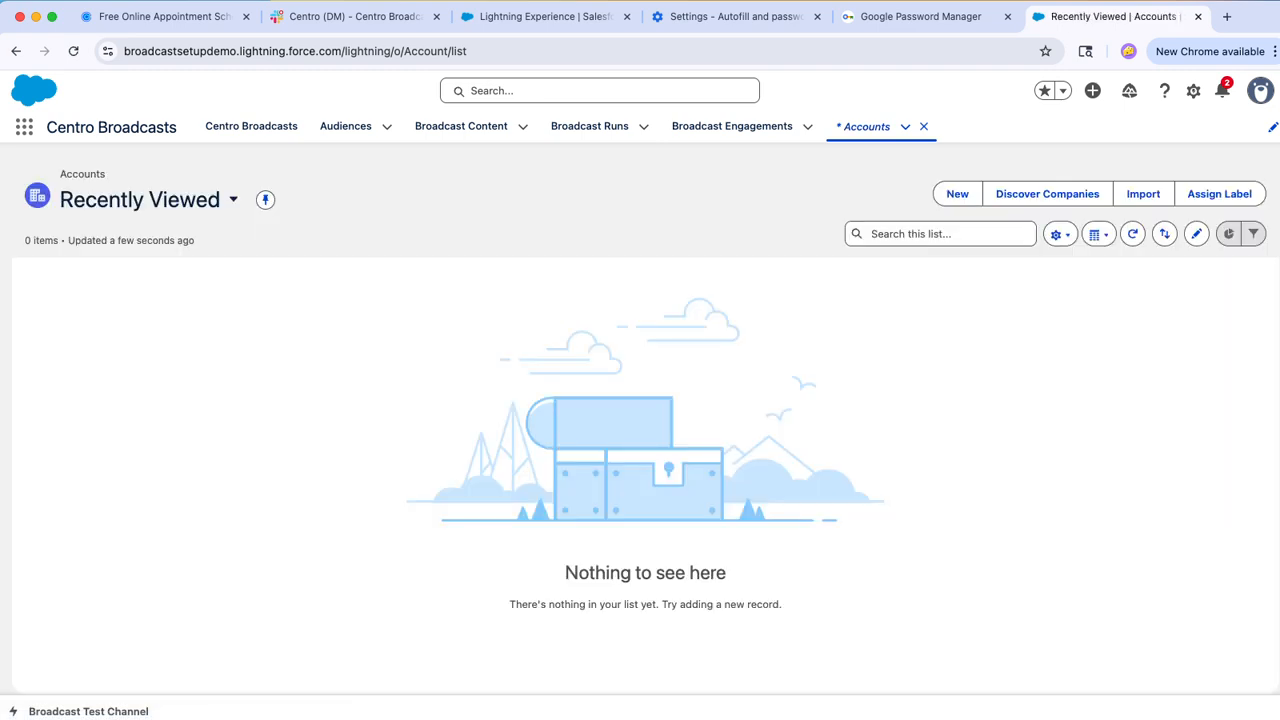
click(157, 200)
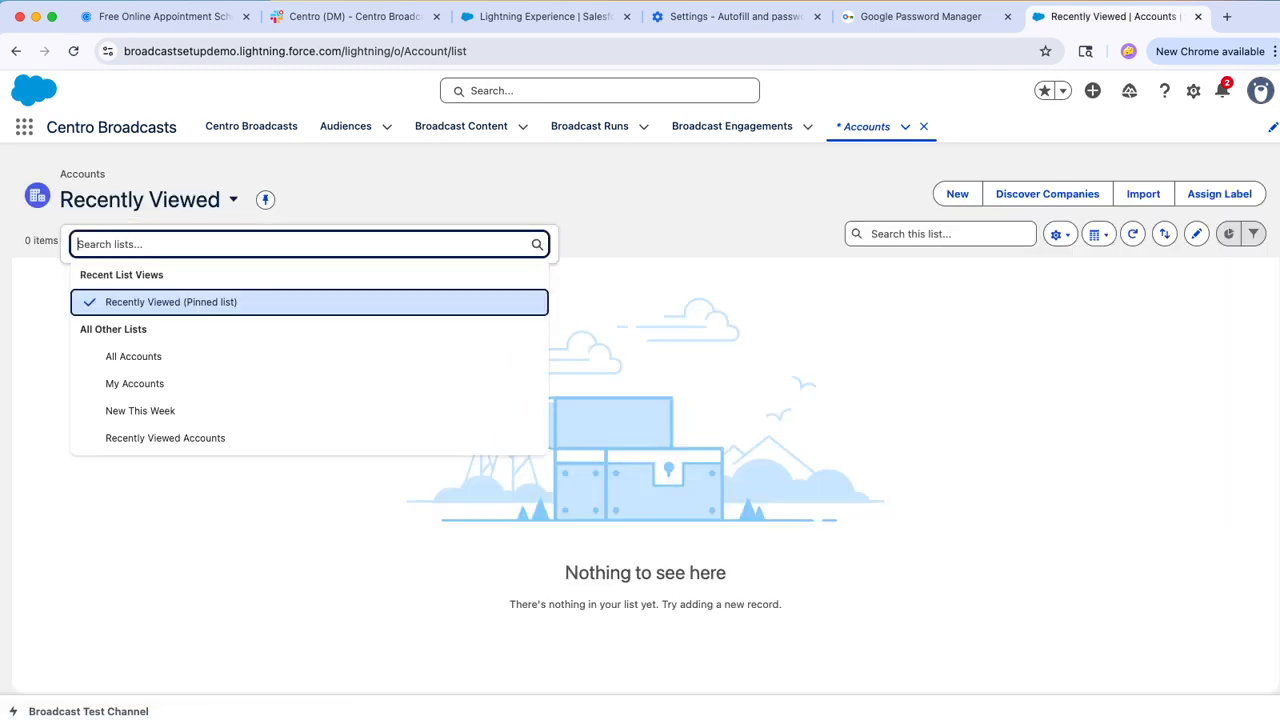
click(134, 357)
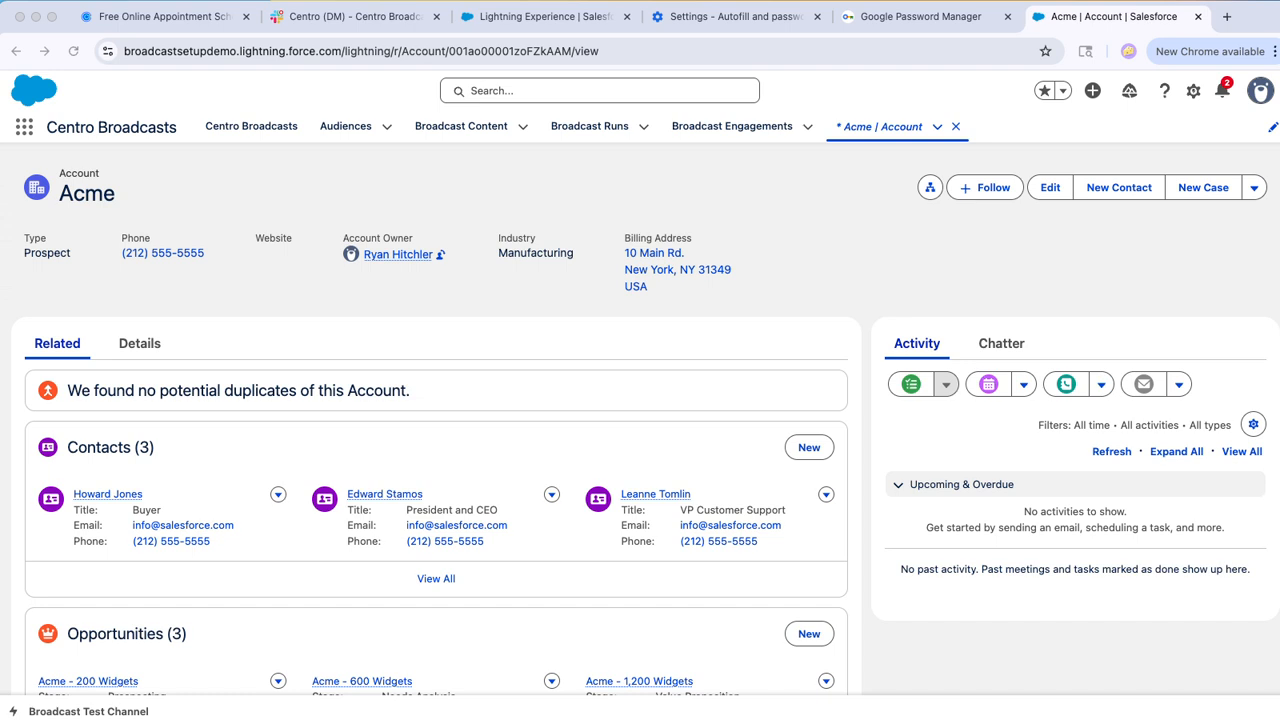
Step: Edit the account record page and place the Centro Linked Conversations component above the Activity and Chatter section
click(1193, 91)
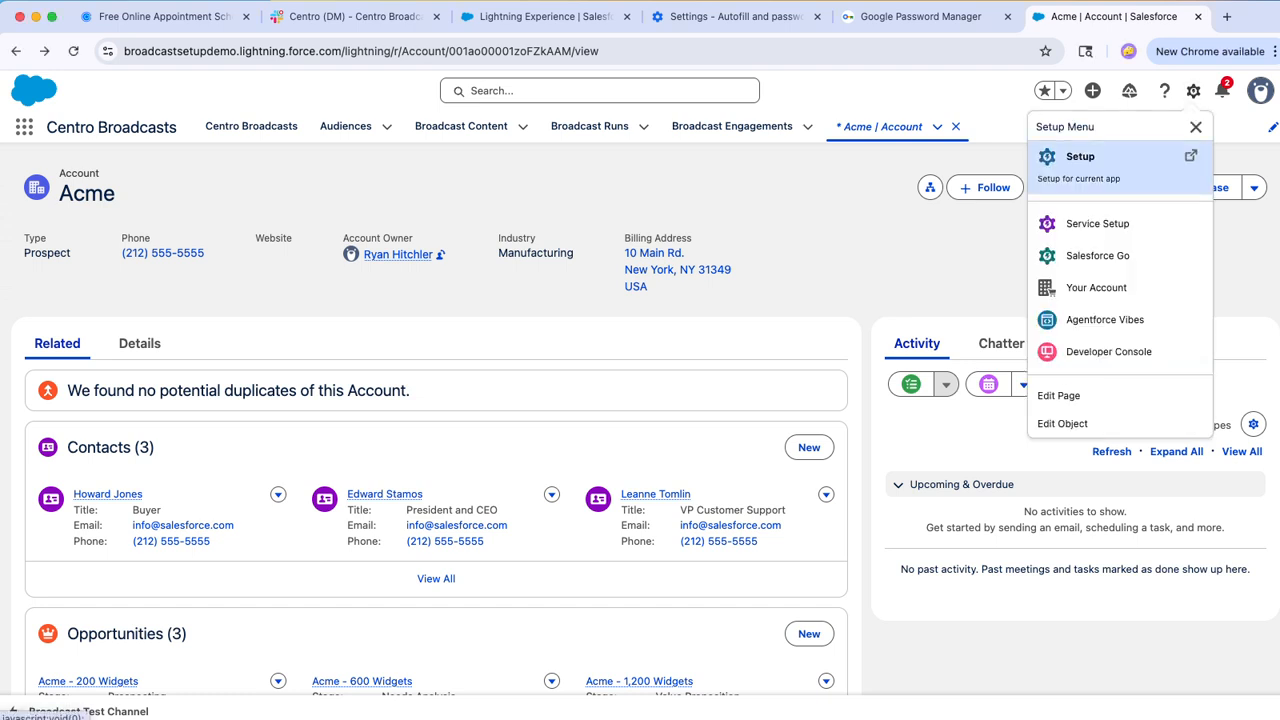
click(1058, 395)
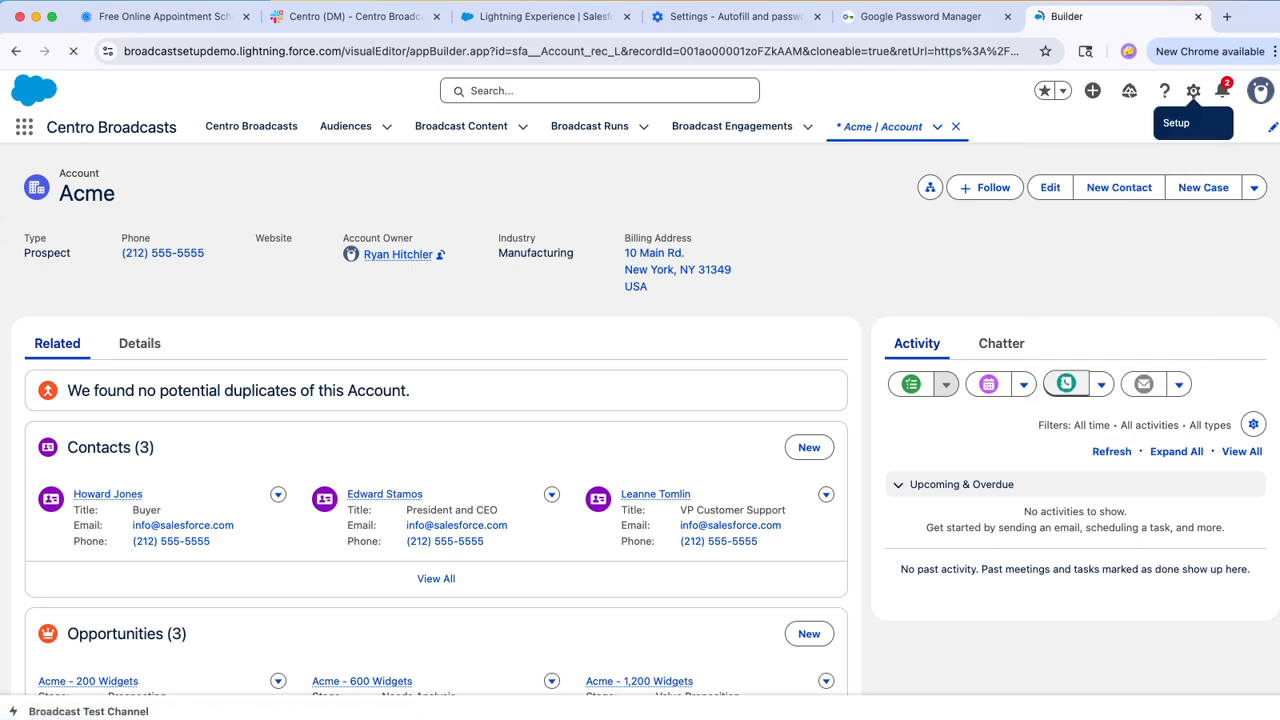
scroll(150, 600, down, 10)
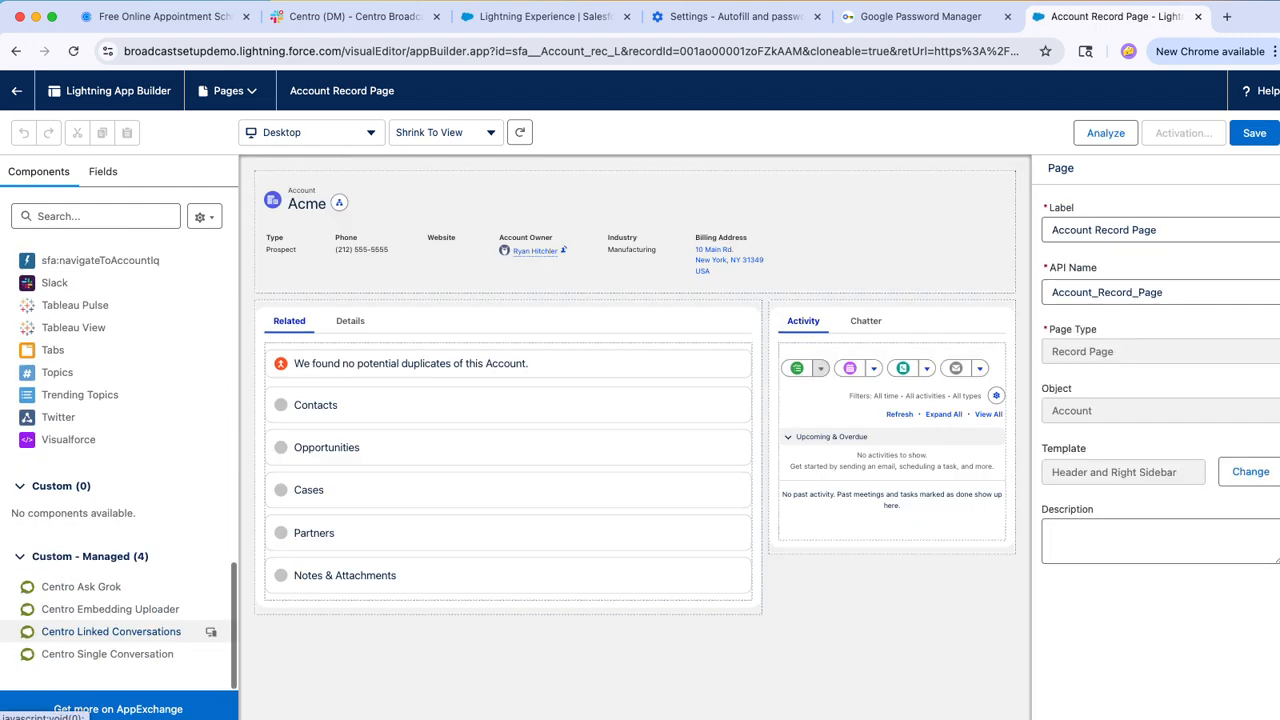
drag(110, 631, 866, 316)
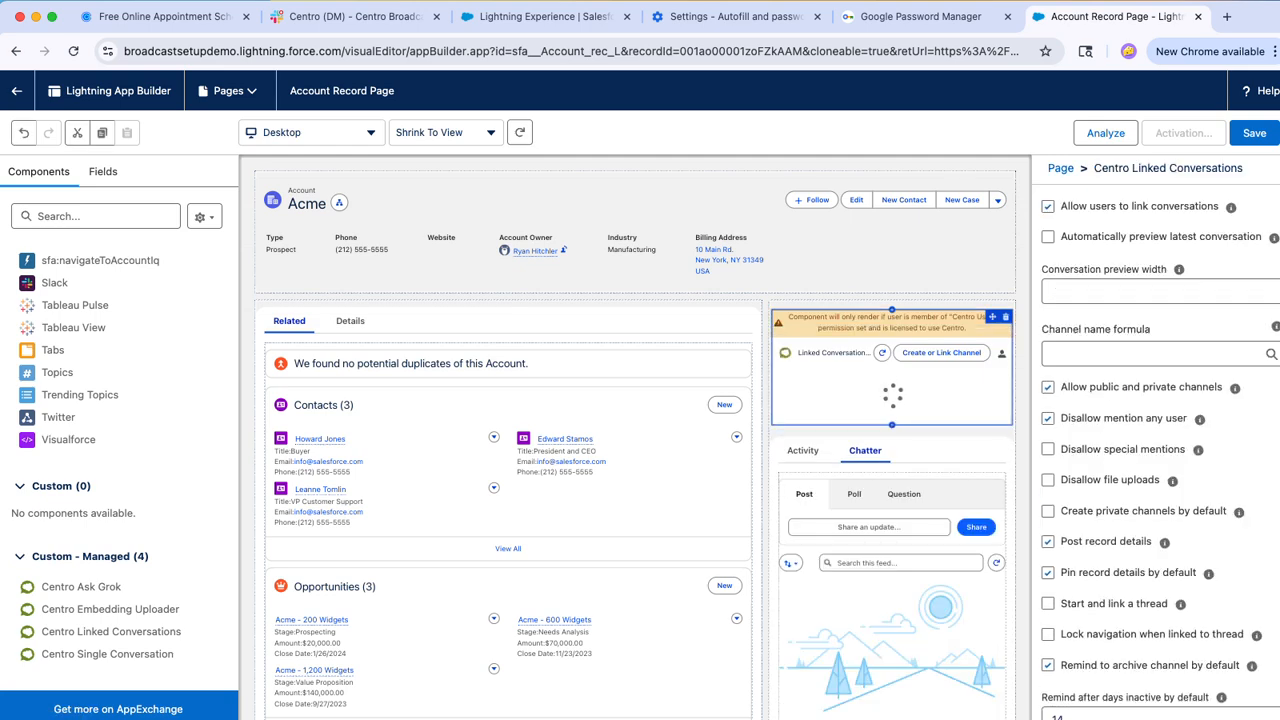
Step: Disable Post record details and Pin record details by default for the Centro Linked Conversations component, and save the page
mouse_move(1231, 207)
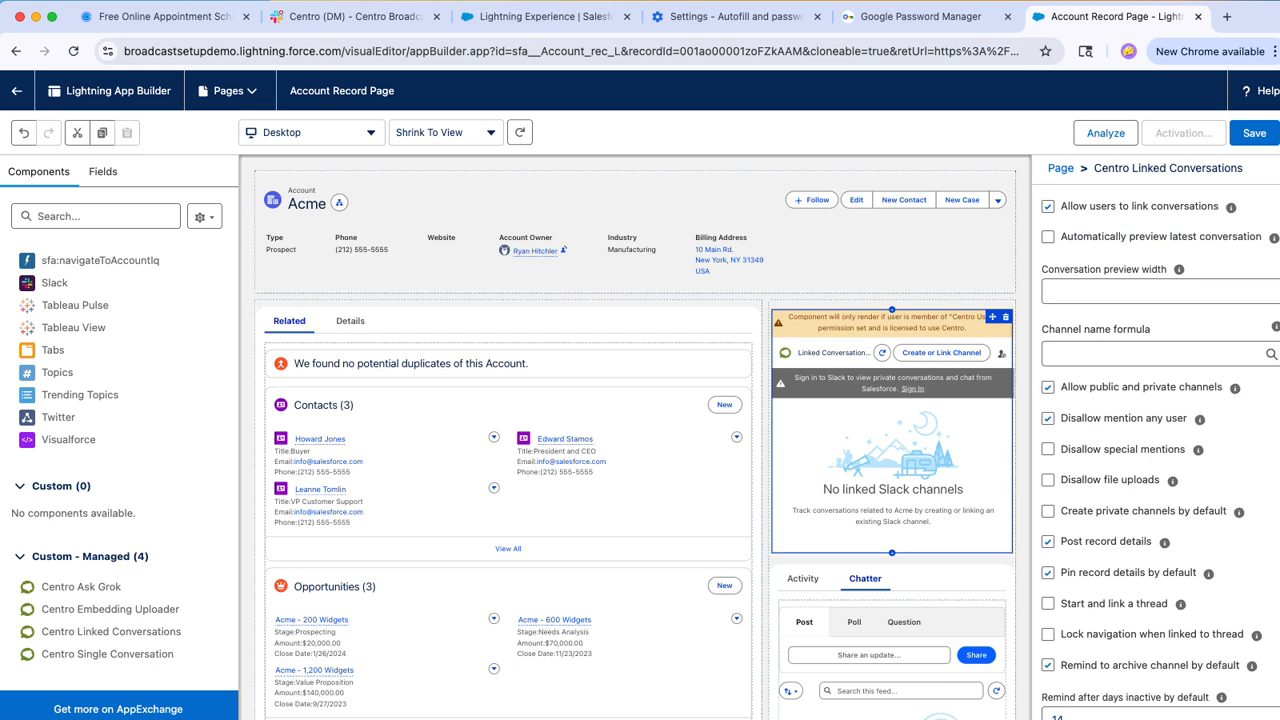
click(1048, 542)
click(1048, 573)
click(1254, 133)
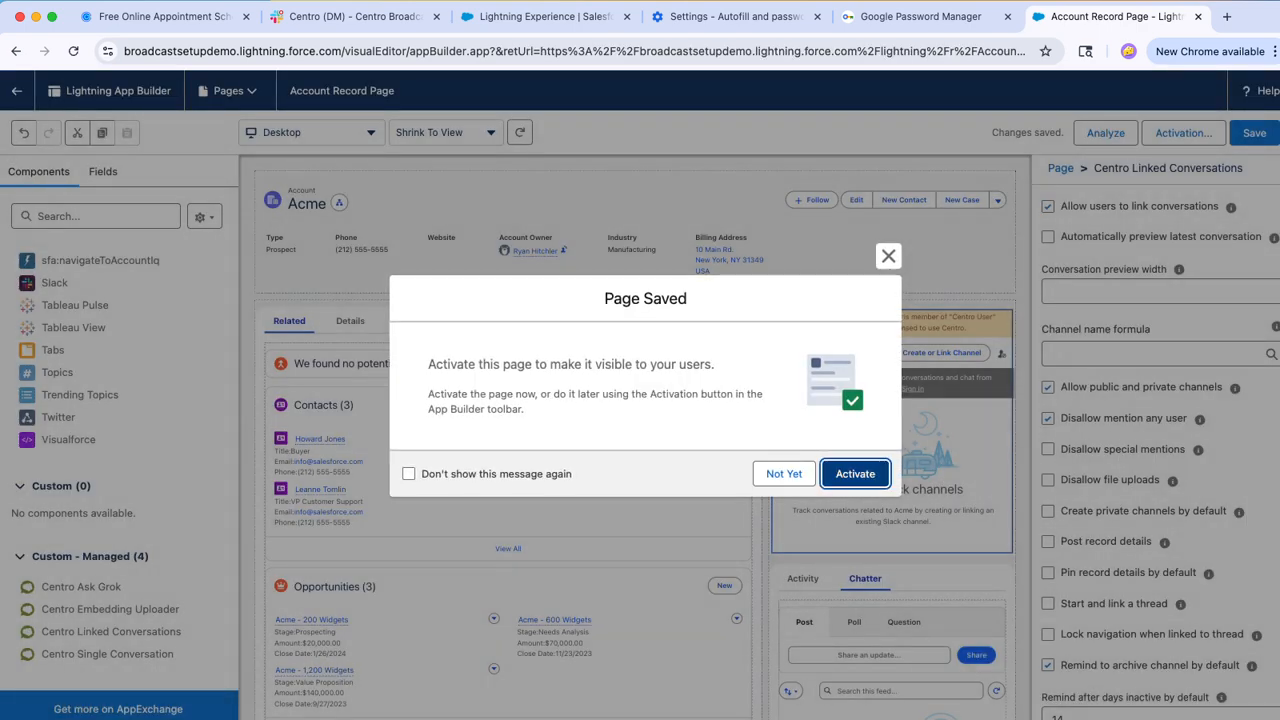
Step: Activate the Account Record Page as the org default for the Desktop form factor
click(853, 473)
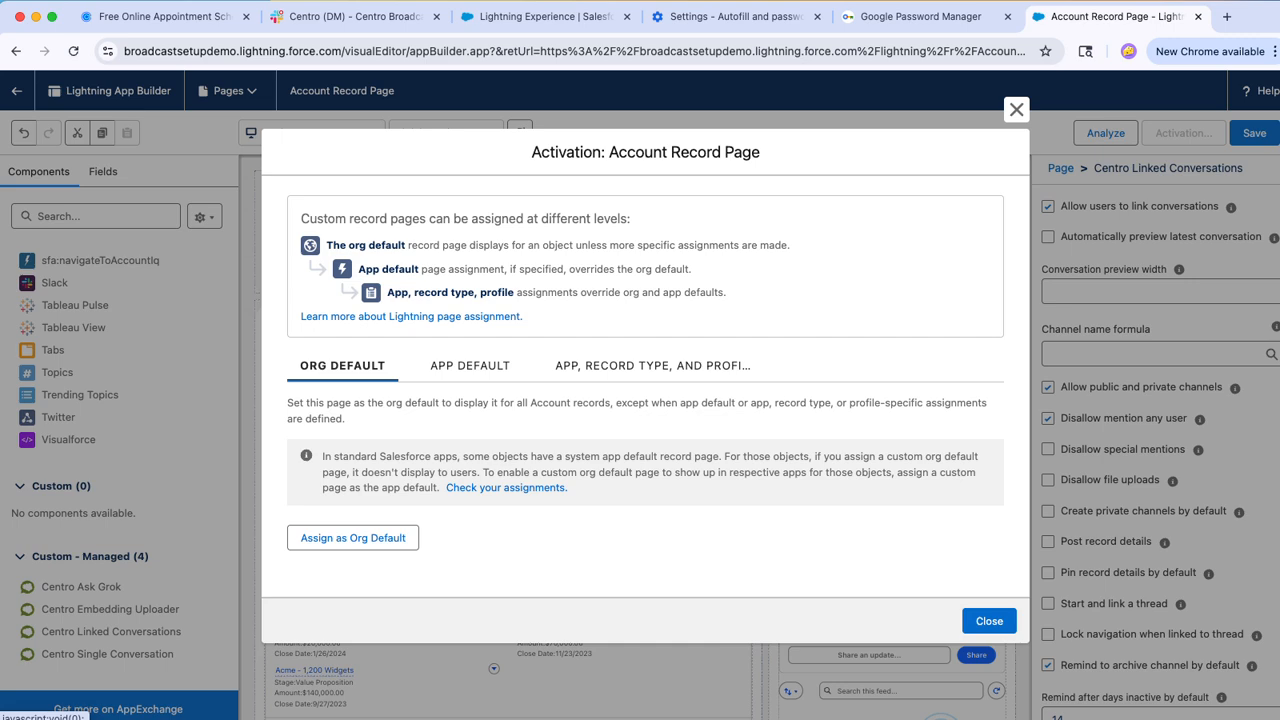
click(353, 538)
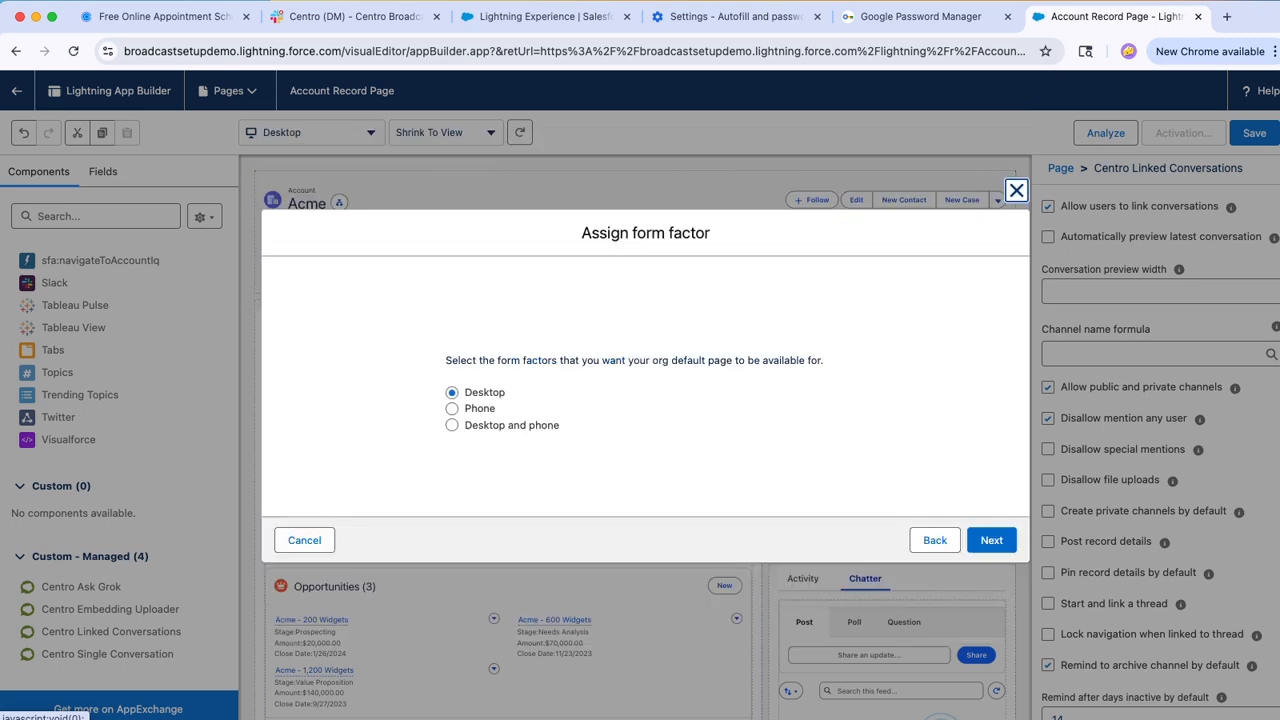
click(990, 540)
click(990, 491)
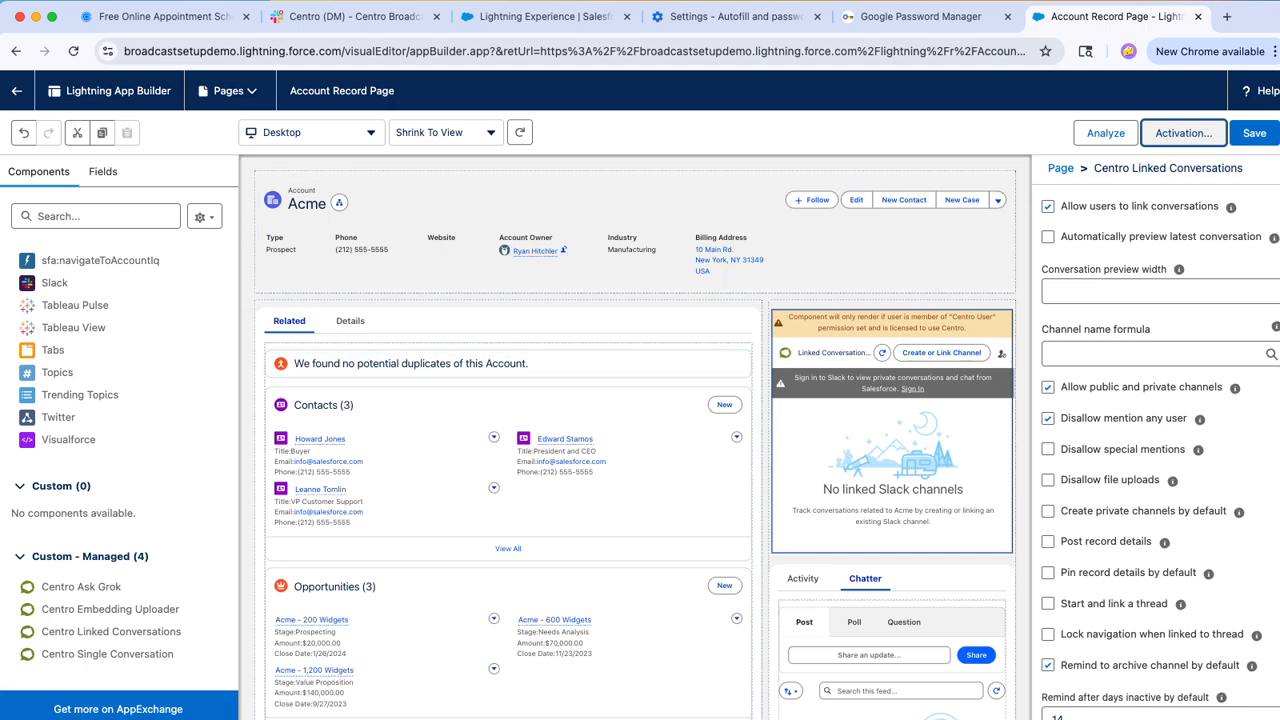
Step: Return to the Acme account, sign in to Slack from Linked Conversations, allow Centro access to Slack and Salesforce, and reload the record
click(17, 90)
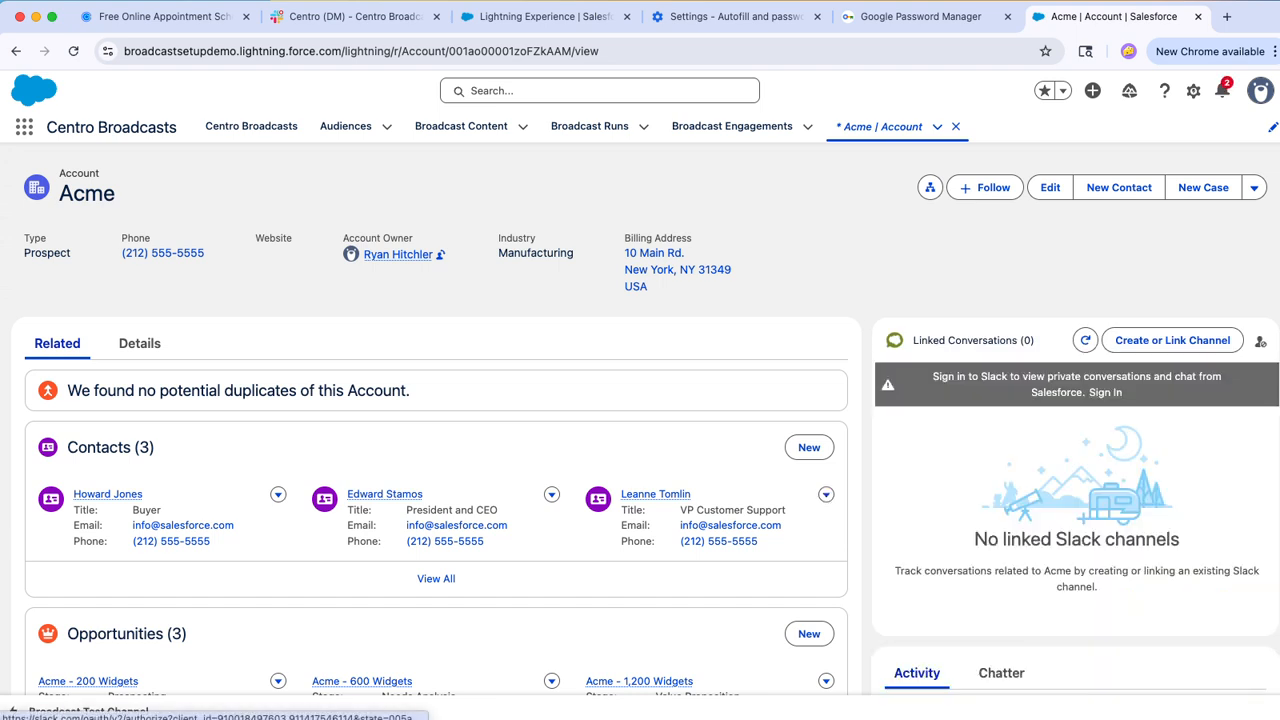
click(1105, 392)
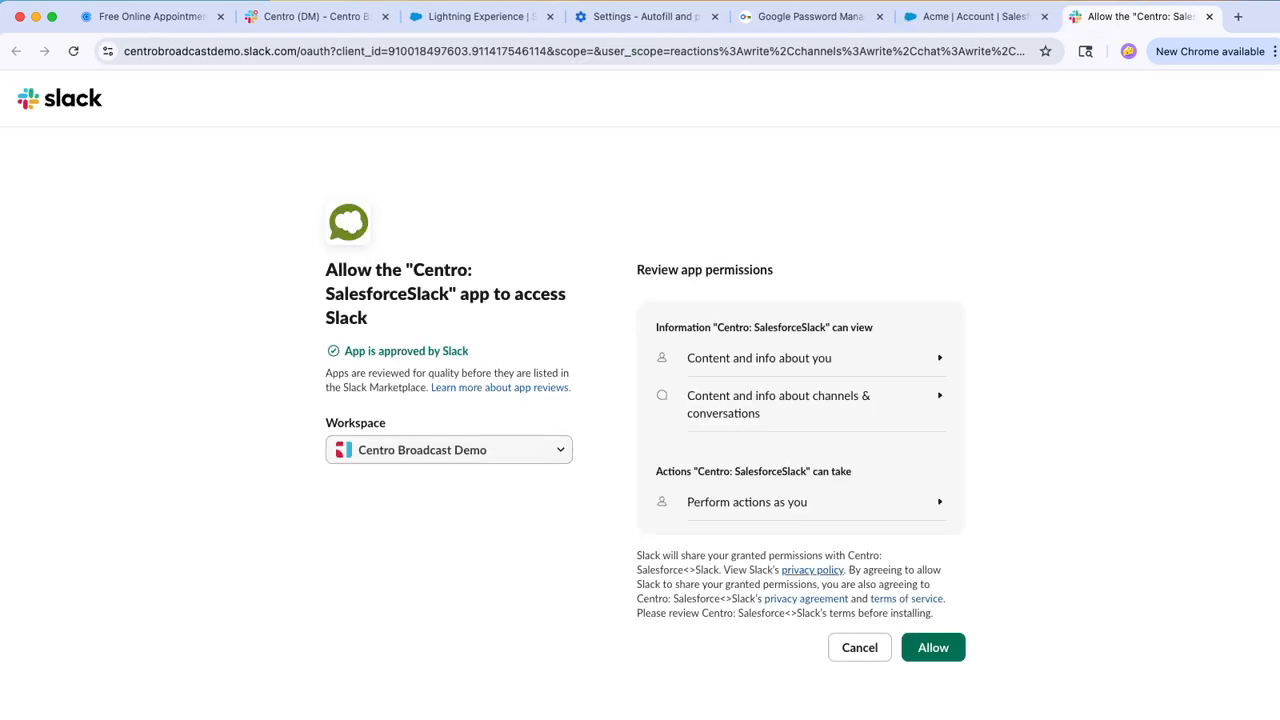
click(933, 648)
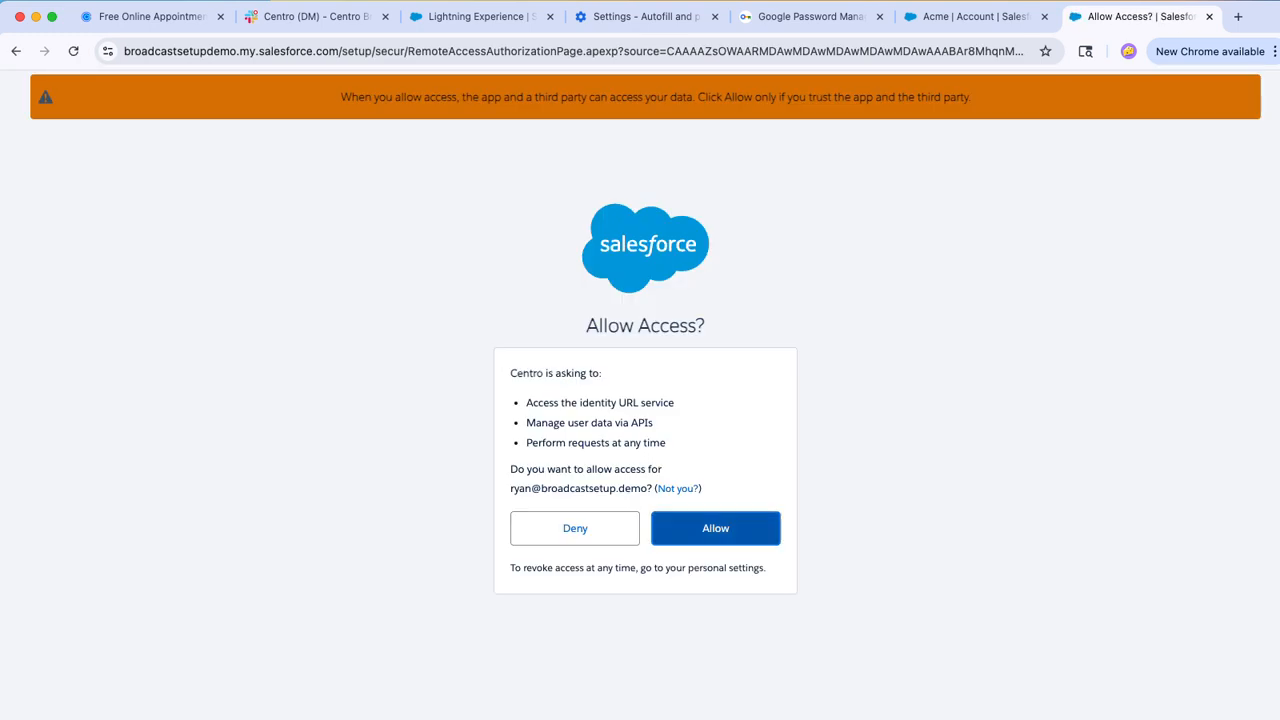
click(716, 528)
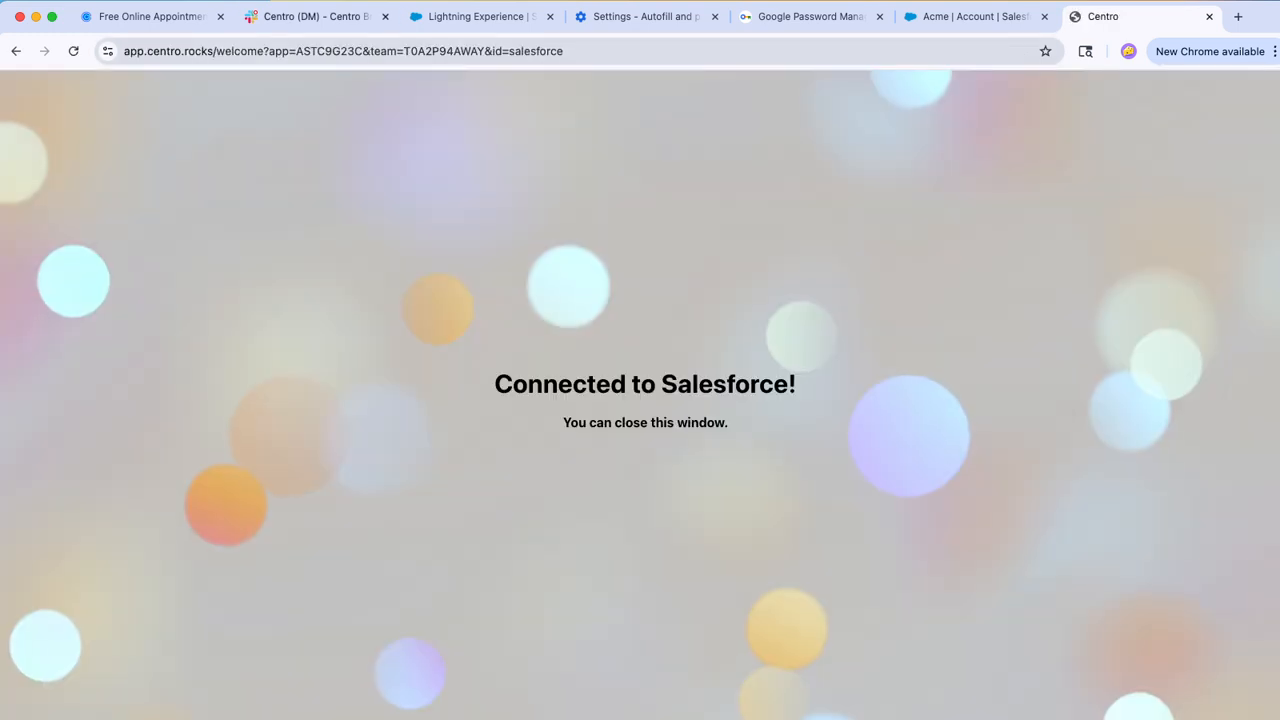
click(310, 16)
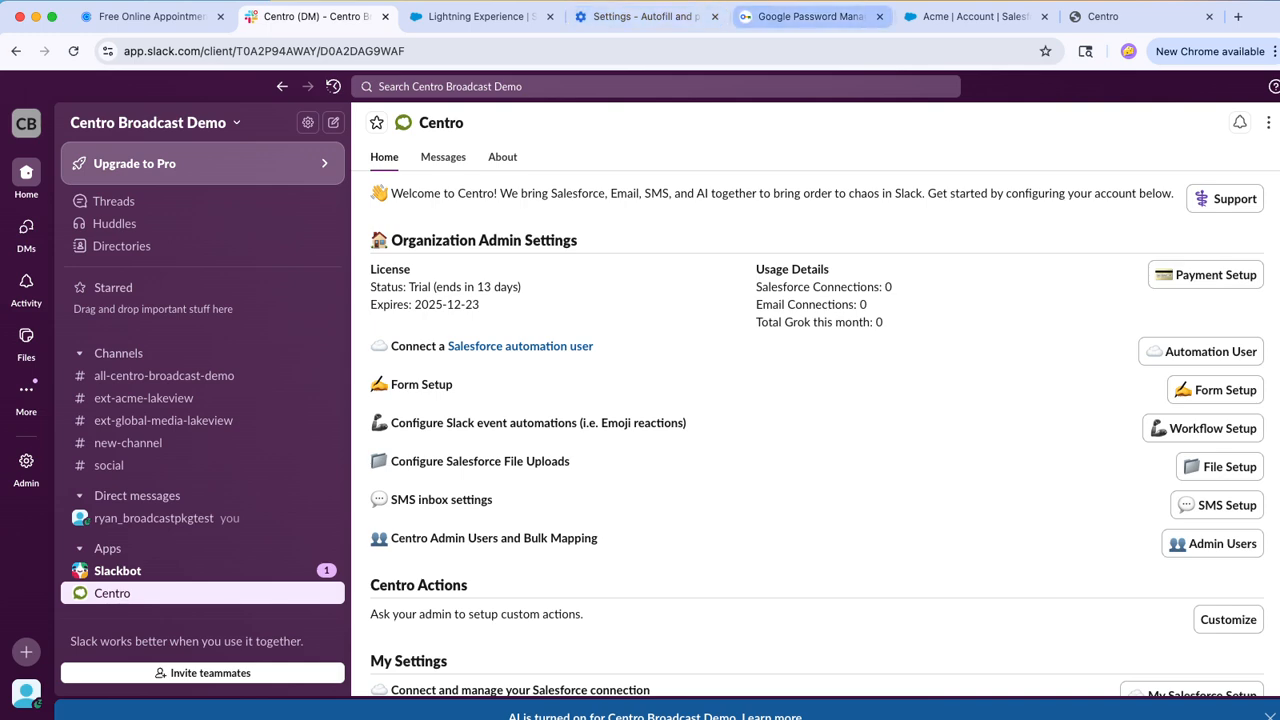
click(975, 16)
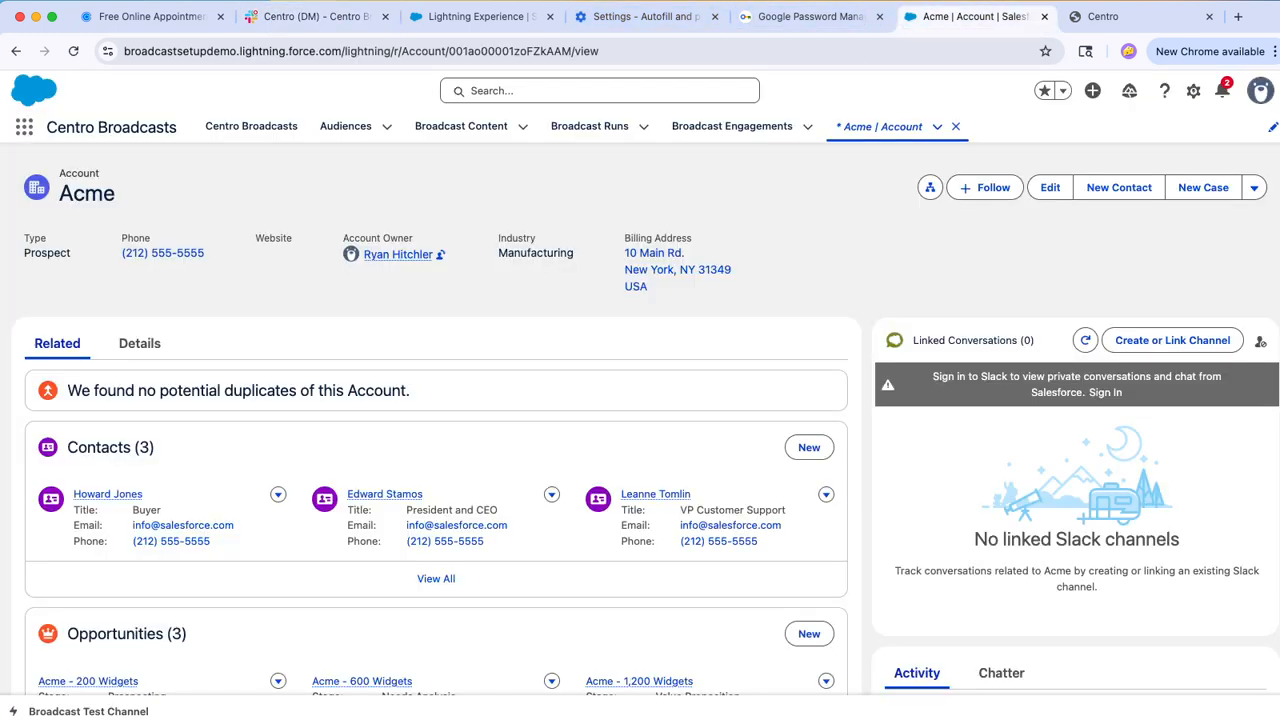
click(73, 51)
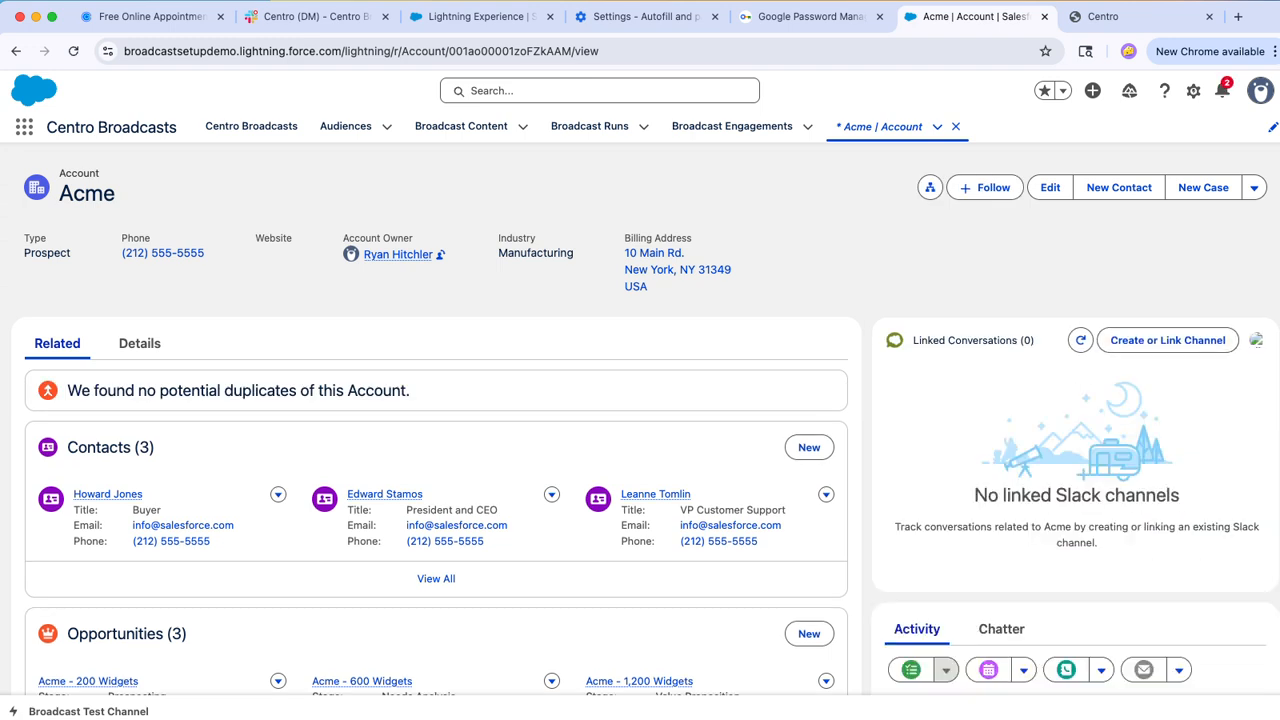
Step: Open the channel linking form on the Acme account and look through the existing Slack channels available for linking
click(1168, 340)
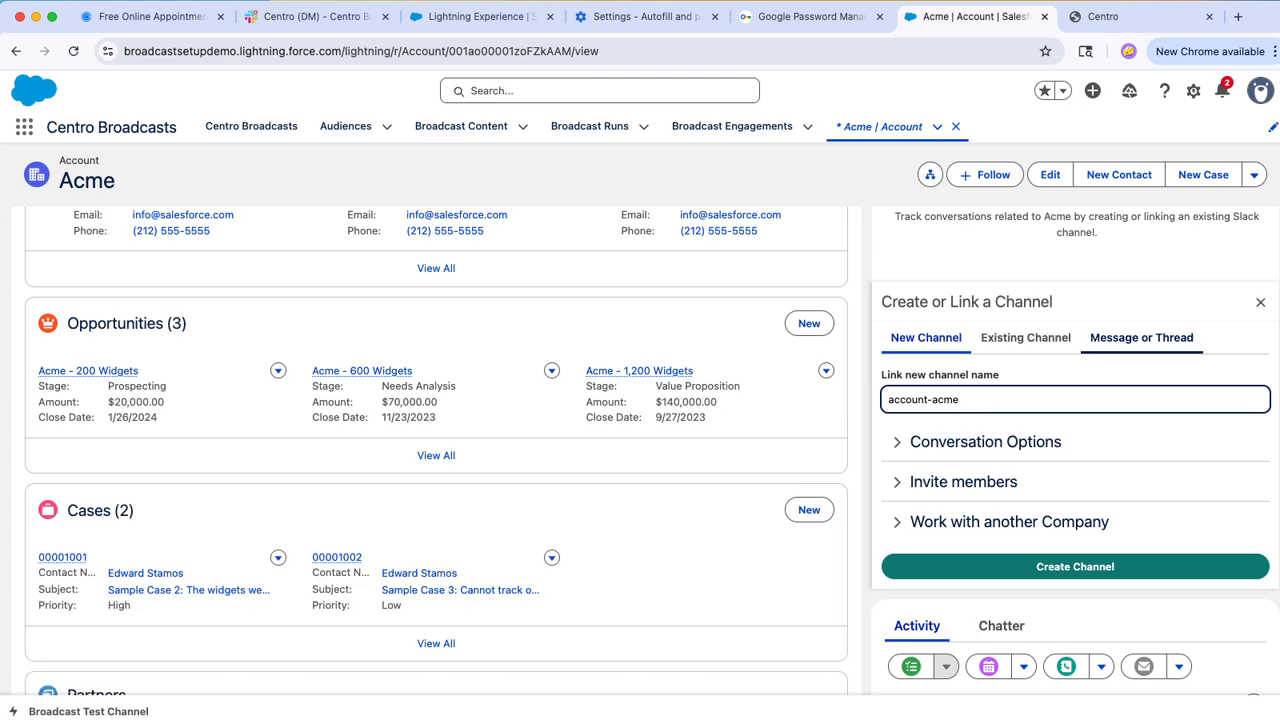
scroll(1168, 340, up, 1)
scroll(1141, 446, up, 1)
click(1026, 472)
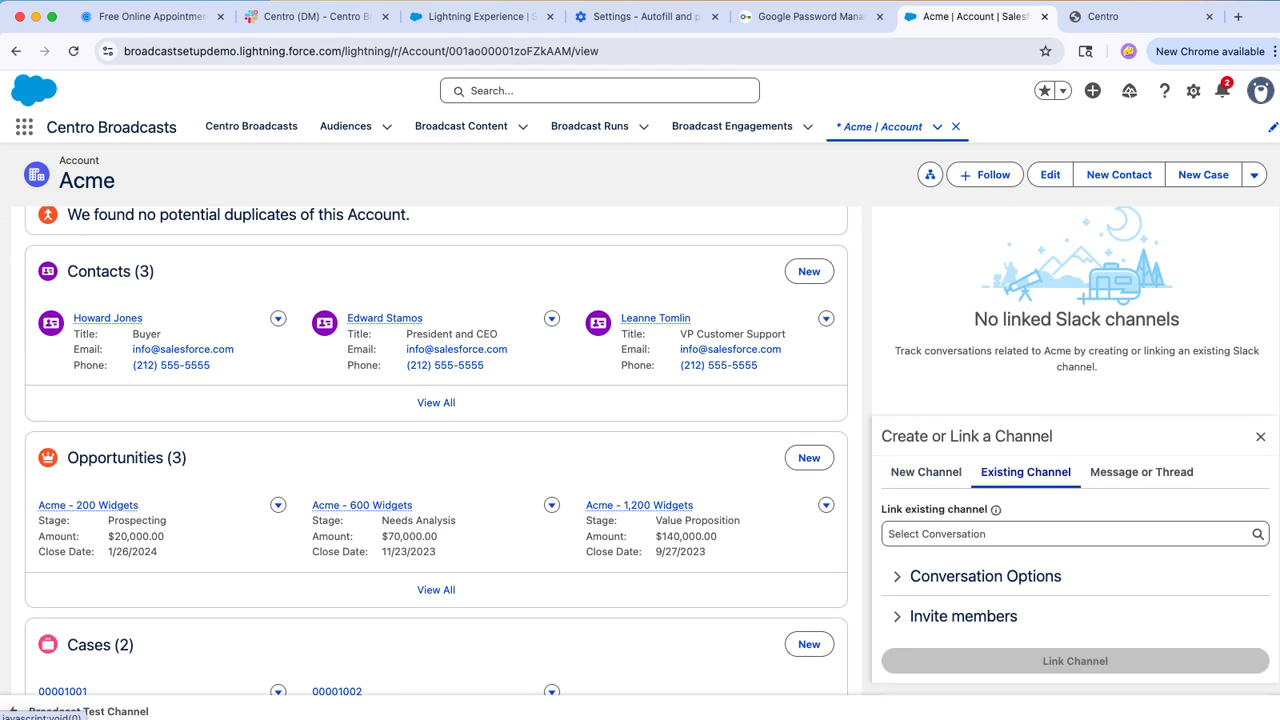
click(1070, 534)
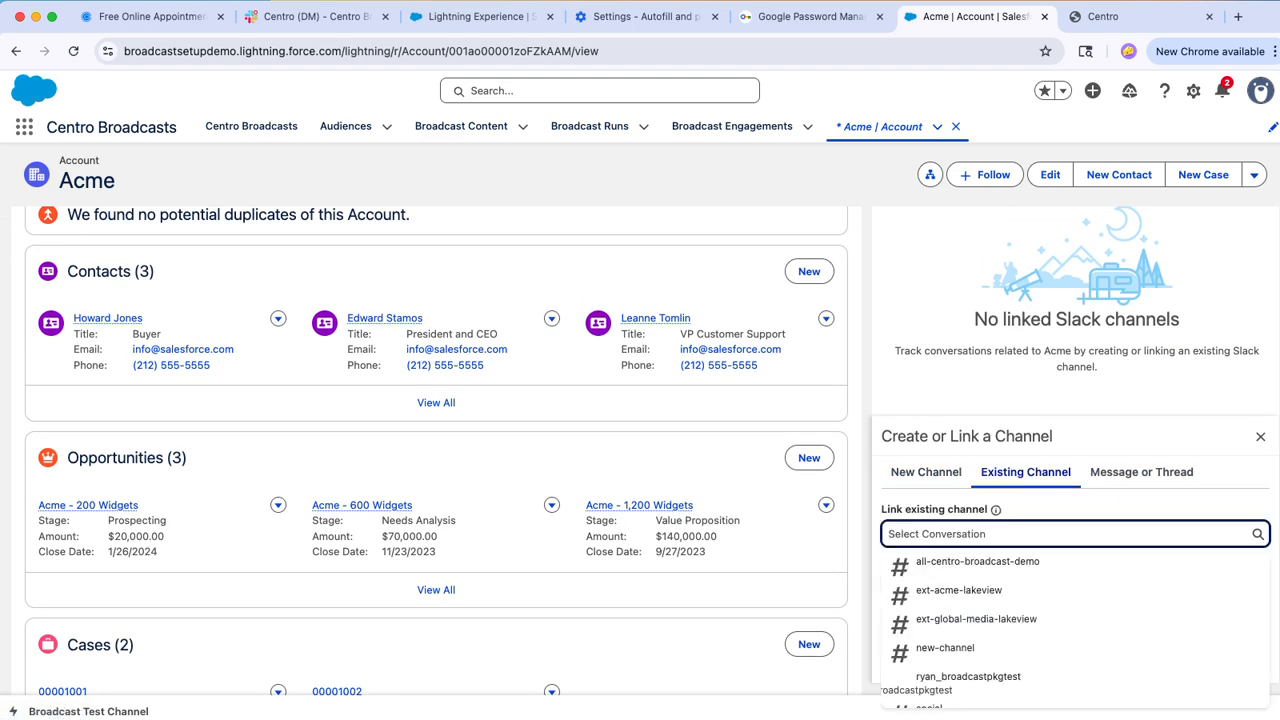
click(926, 472)
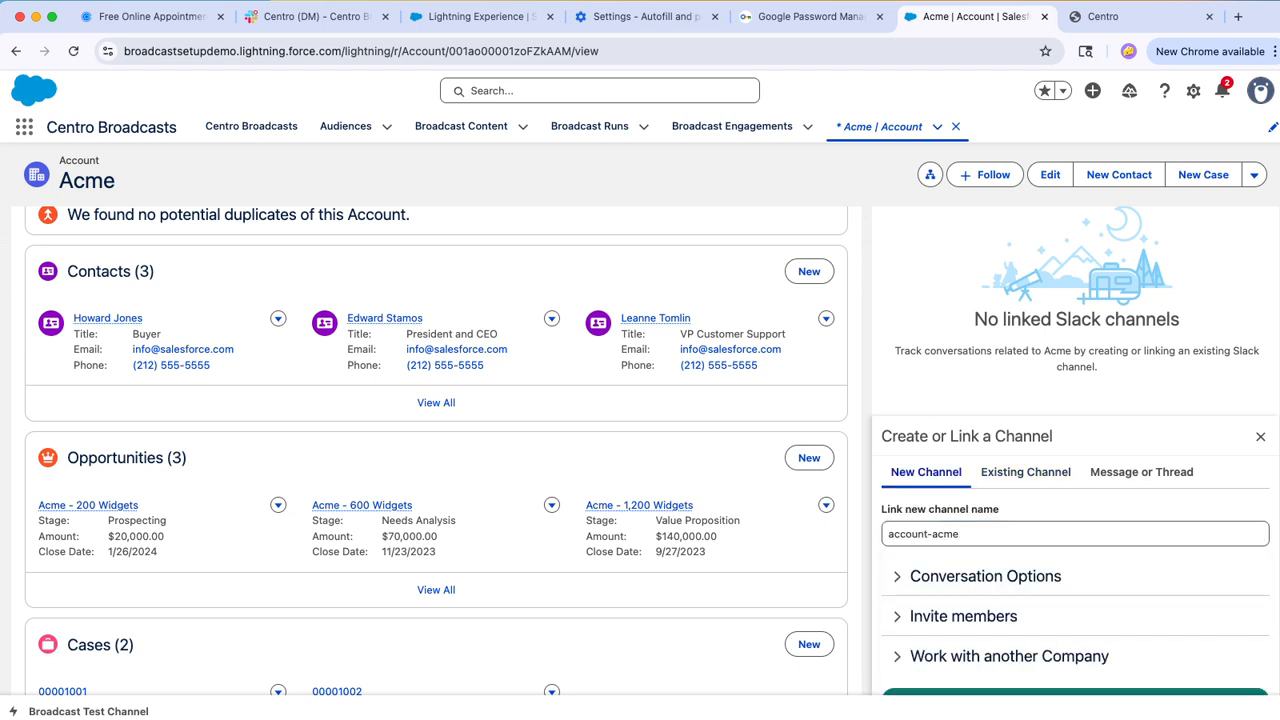
Step: Set the new linked channel's name to ext-acme-lakeview
drag(925, 534, 886, 534)
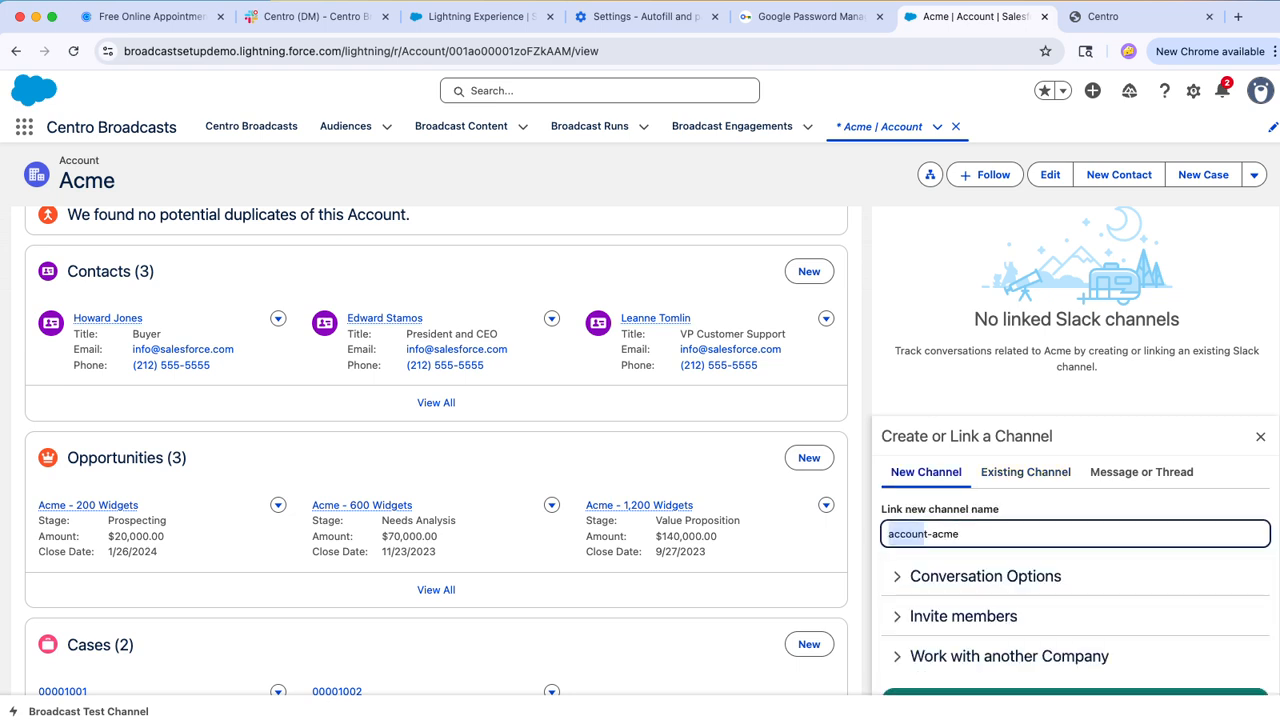
text(ext)
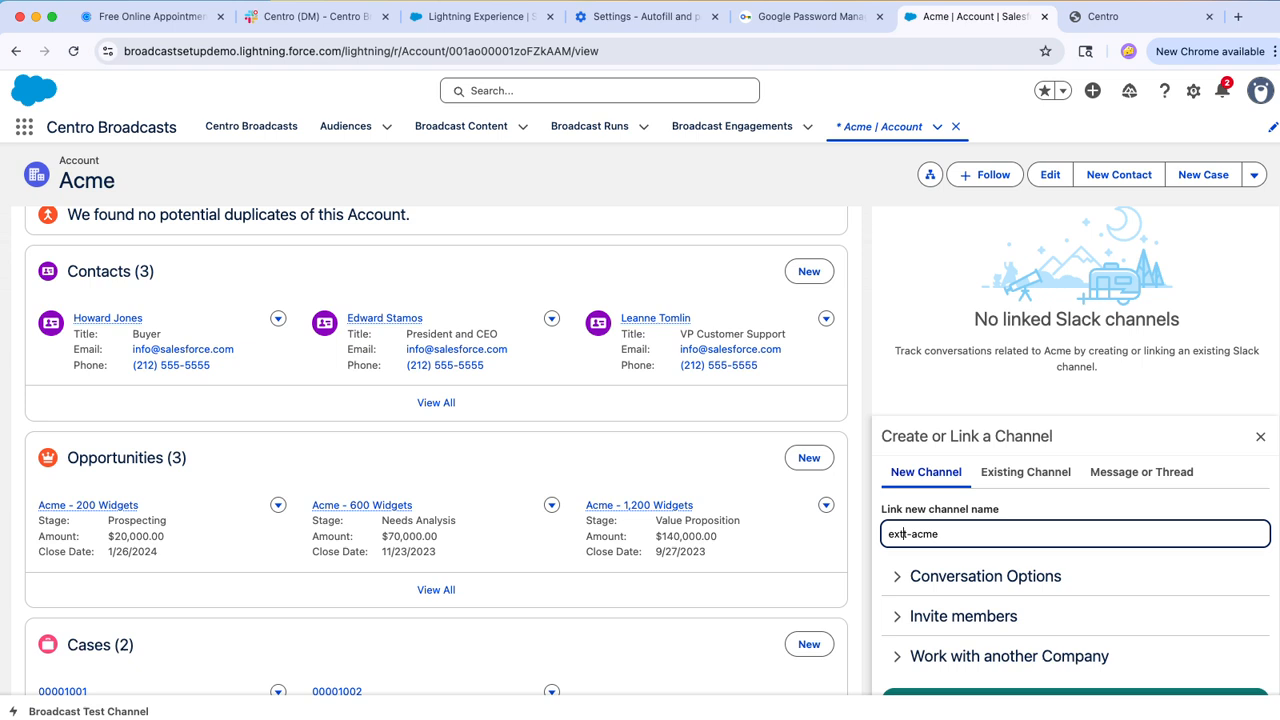
text(-acme-lakeview)
scroll(650, 450, down, 2)
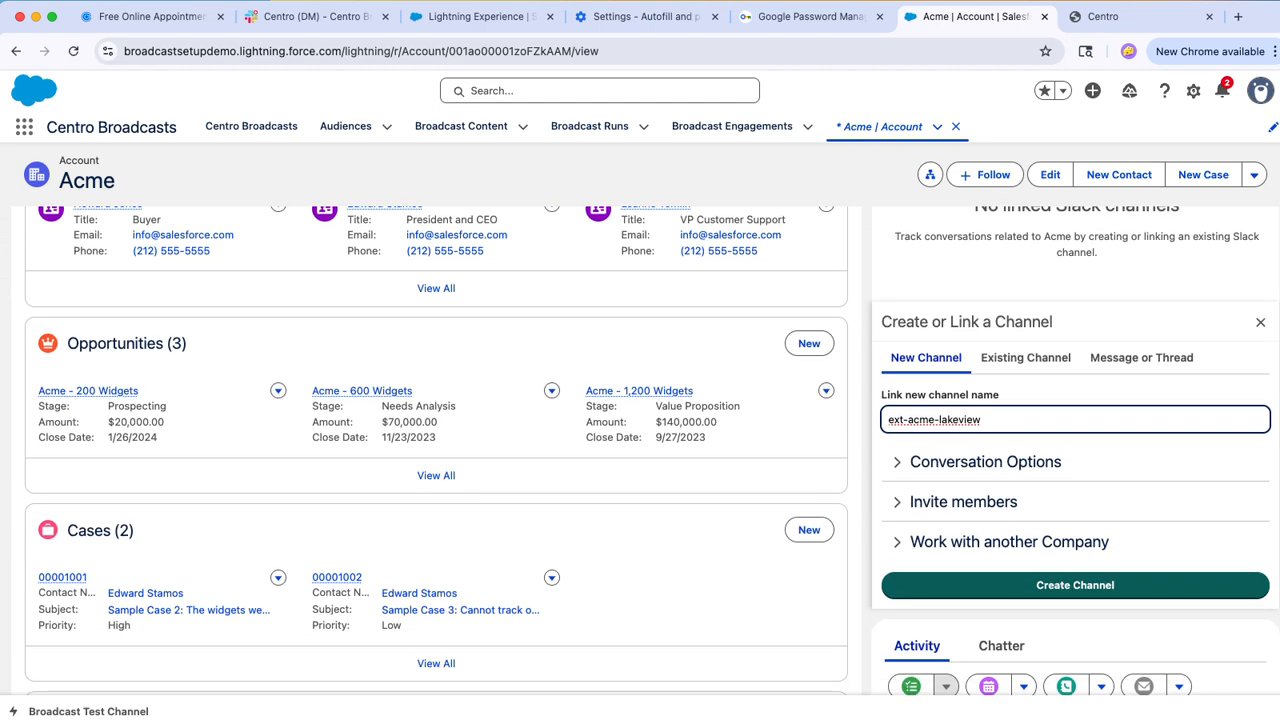
Step: Review the new channel's conversation options, member invitations and settings for working with another company
click(985, 462)
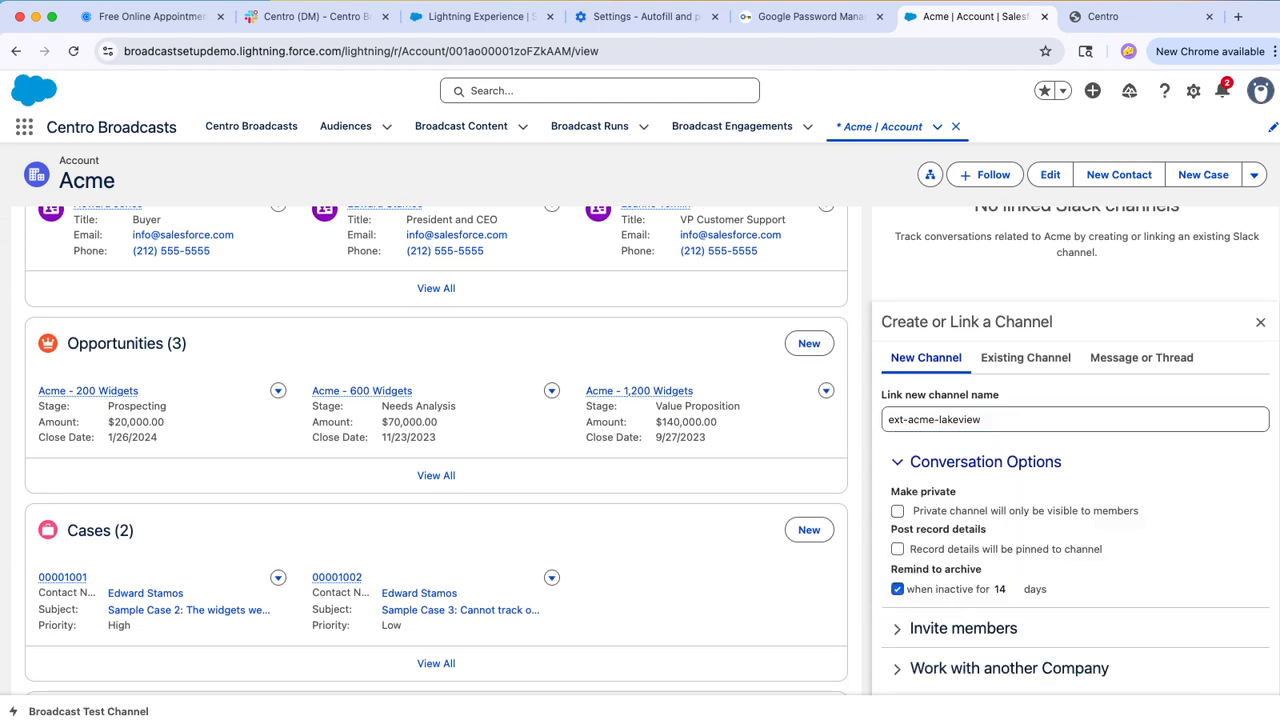
click(985, 462)
click(963, 502)
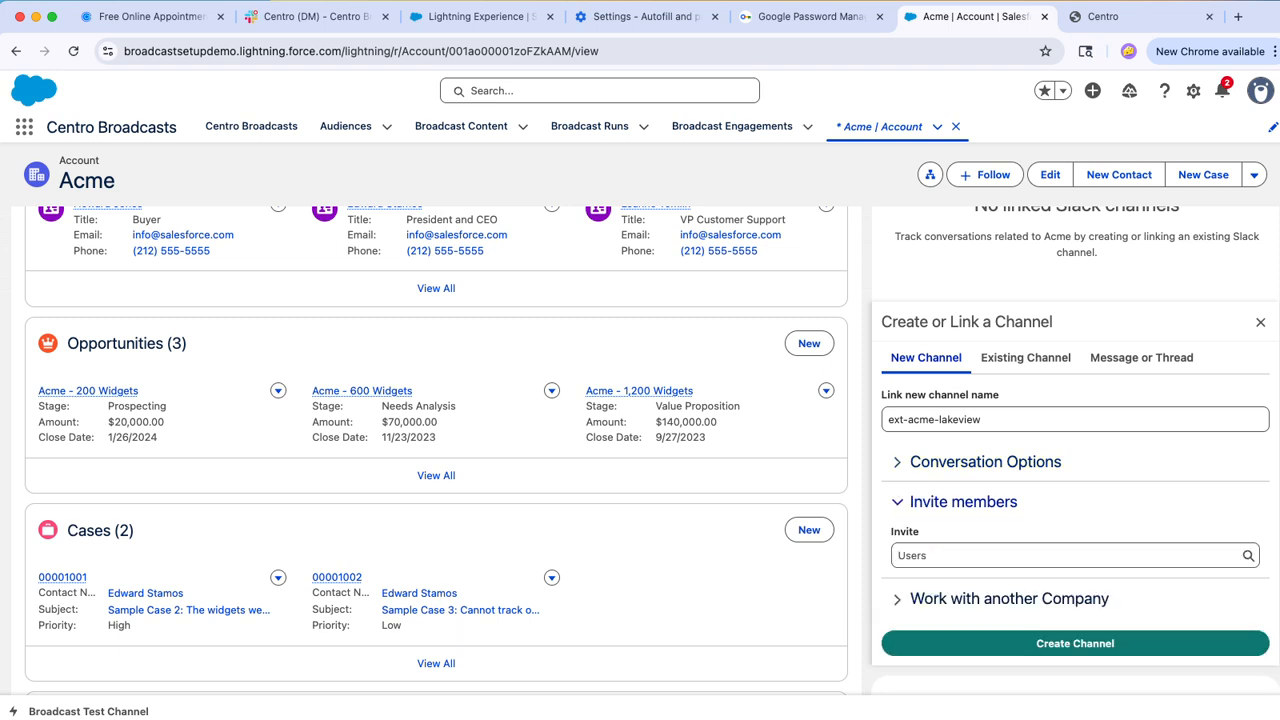
click(985, 556)
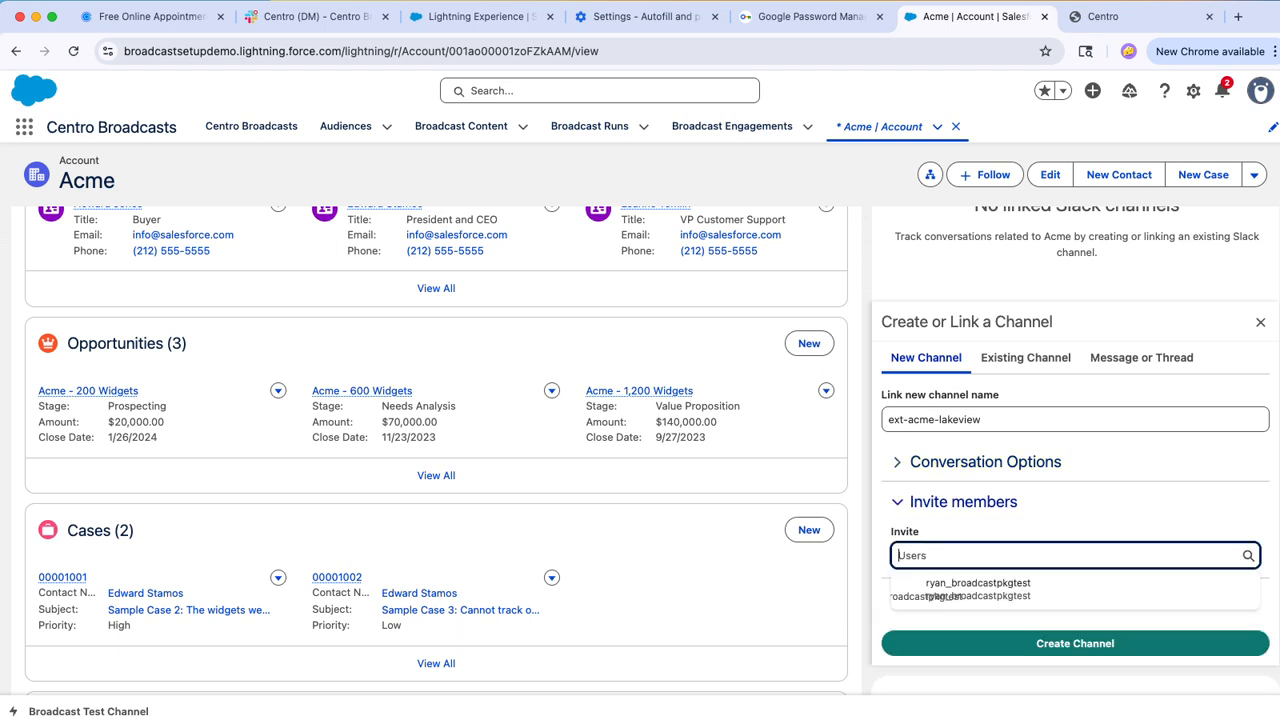
click(963, 502)
click(1008, 541)
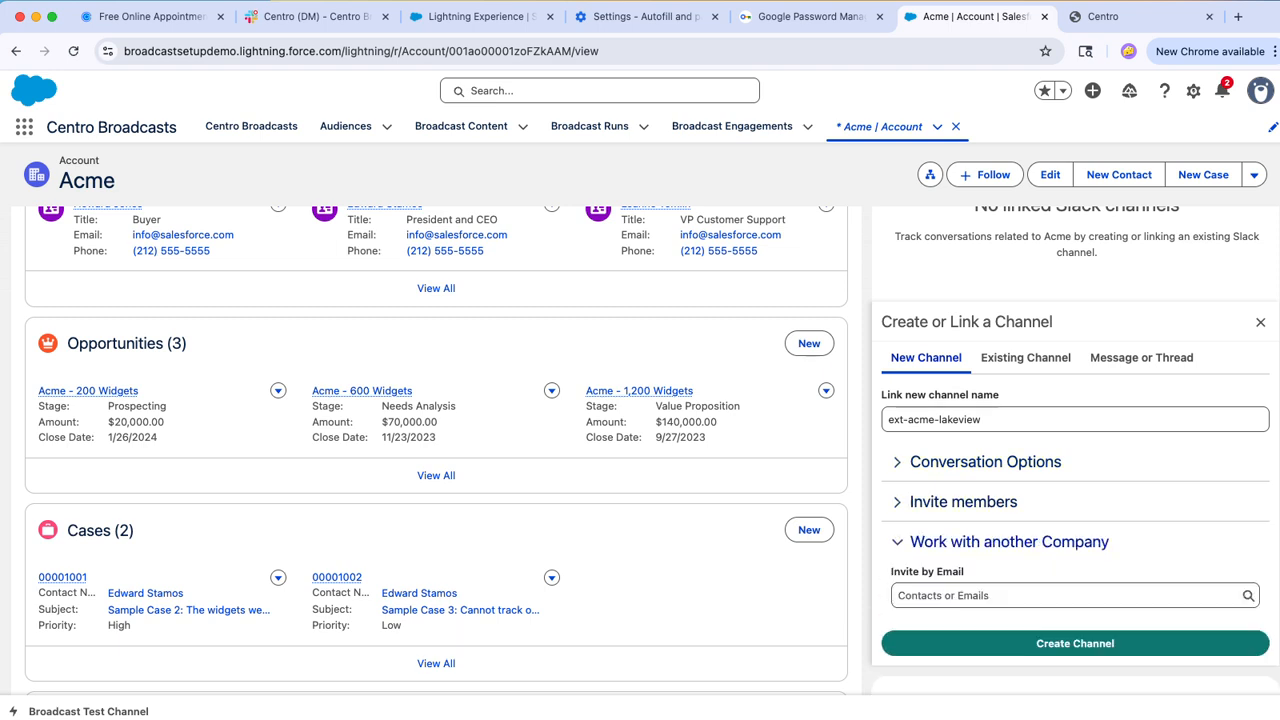
click(1008, 541)
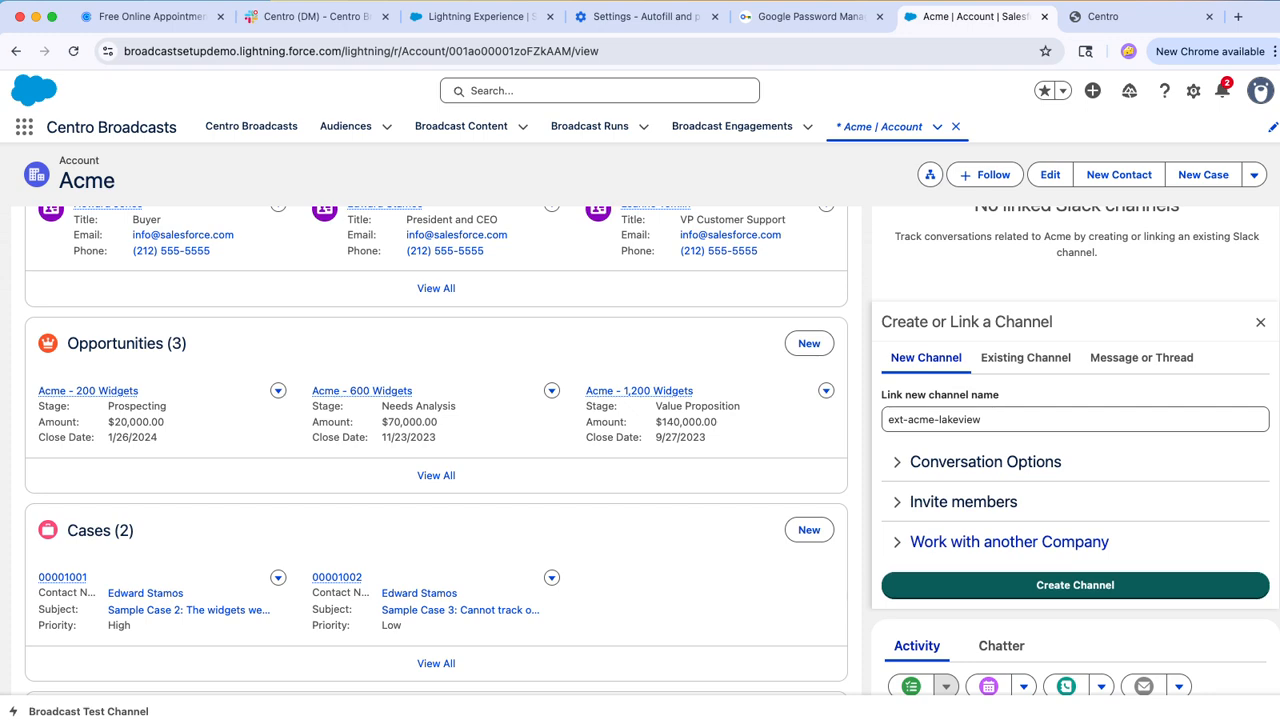
Step: Try to create the channel, rename it ext-acme-lakeview2, create it and preview its conversation on the Acme account
scroll(1075, 586, down, 1)
click(1075, 578)
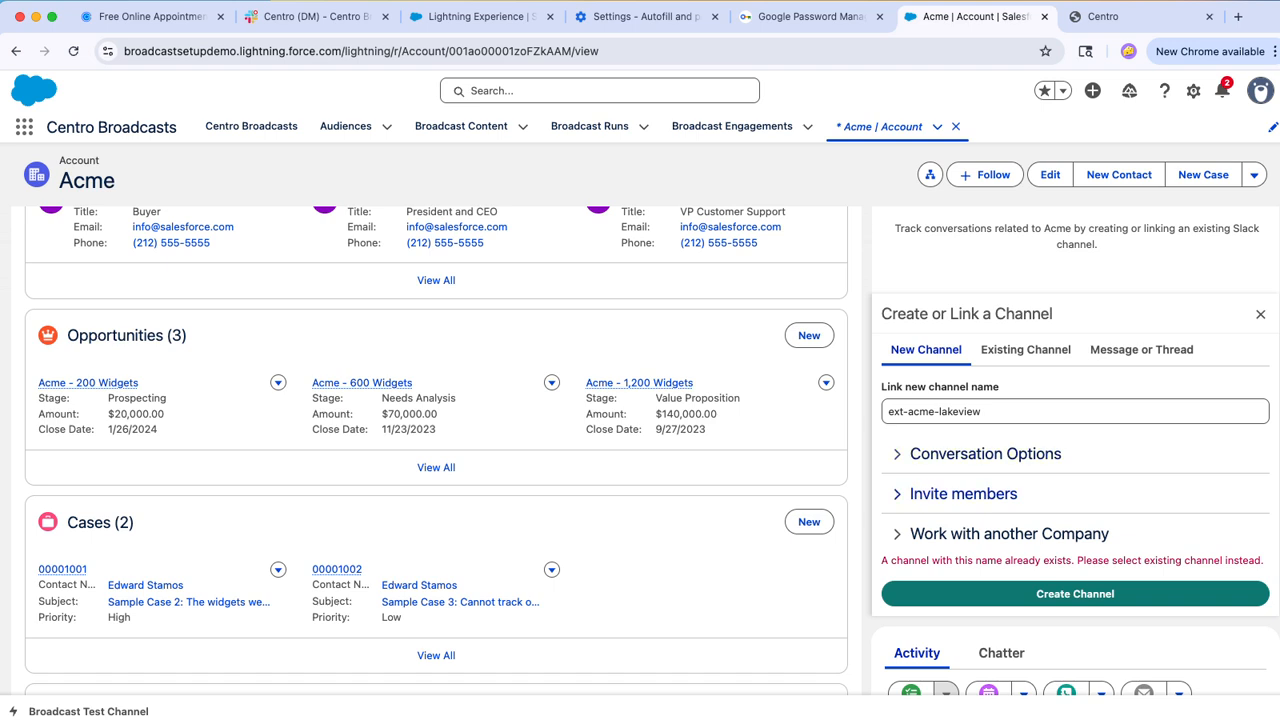
click(1050, 411)
text(2)
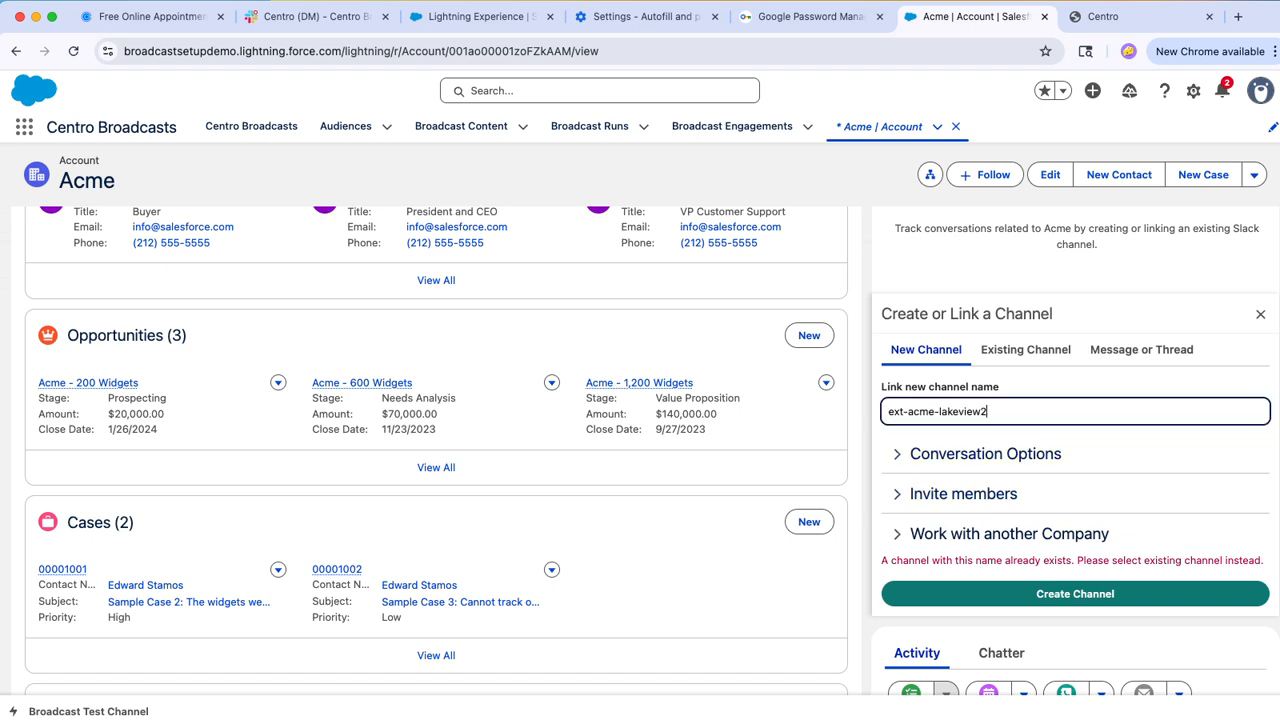
click(1075, 593)
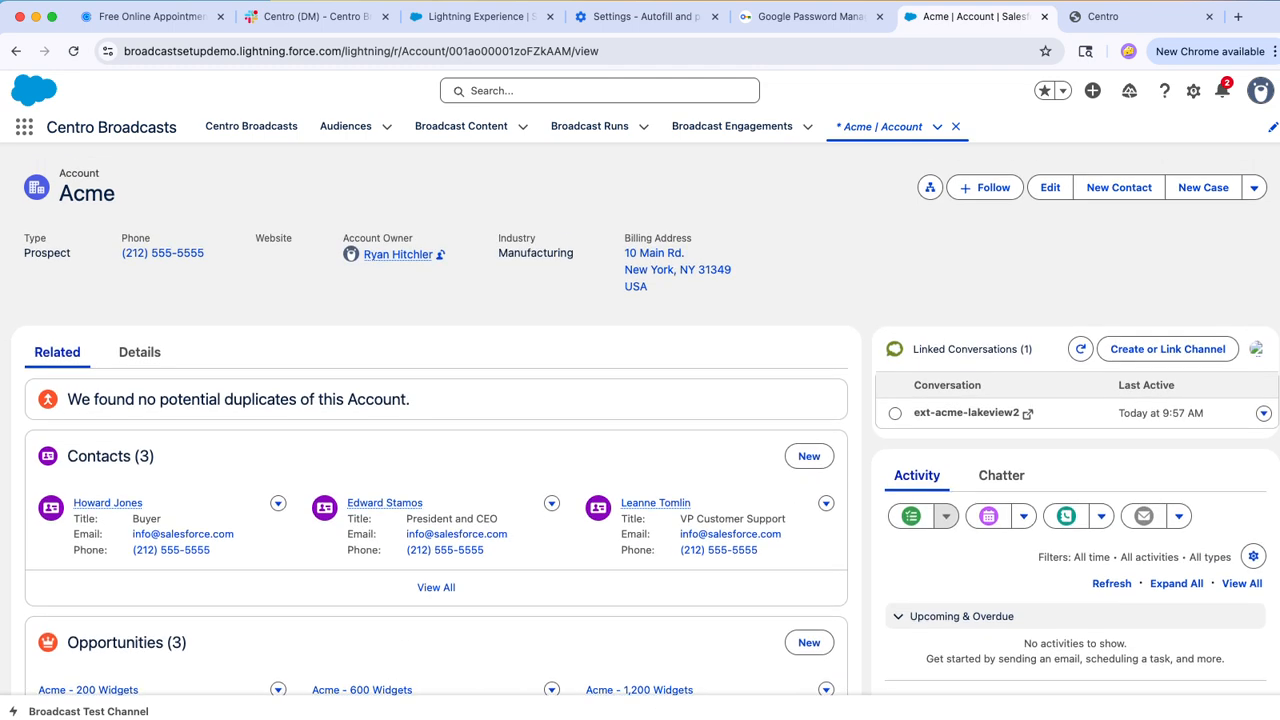
click(895, 405)
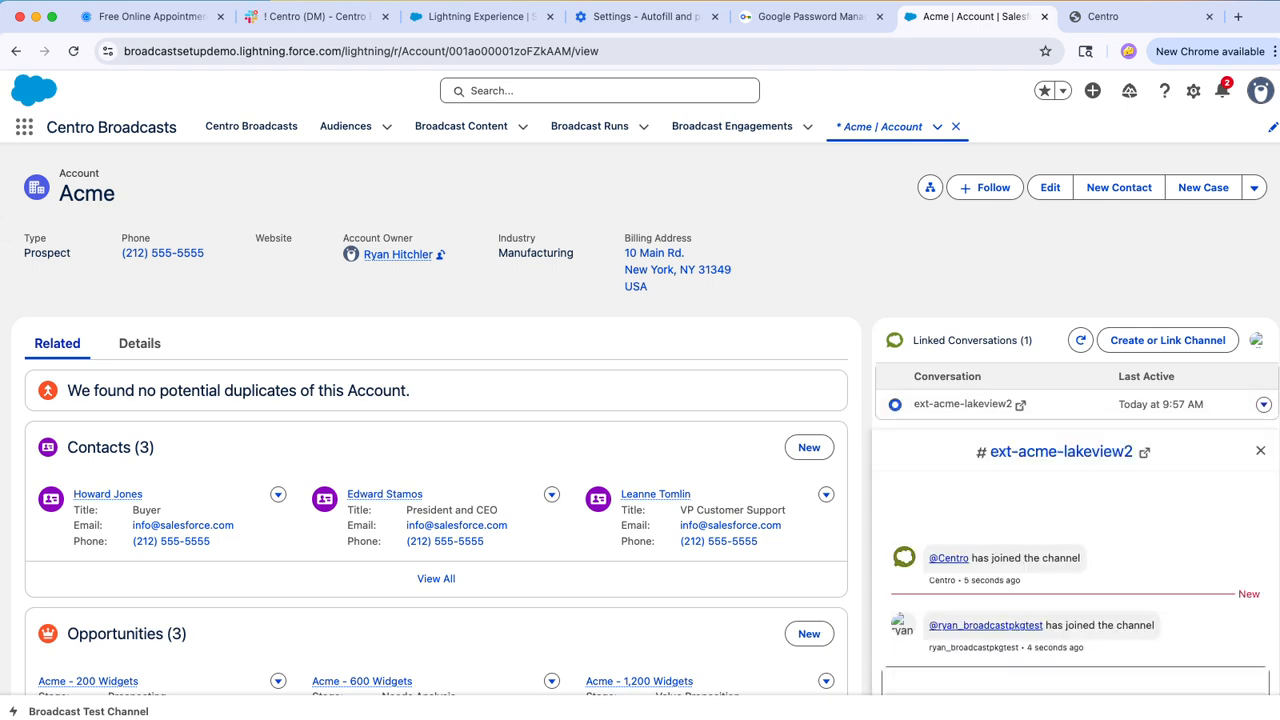
Step: Find the Linked Conversations object, show its All list view and refresh the list
click(24, 126)
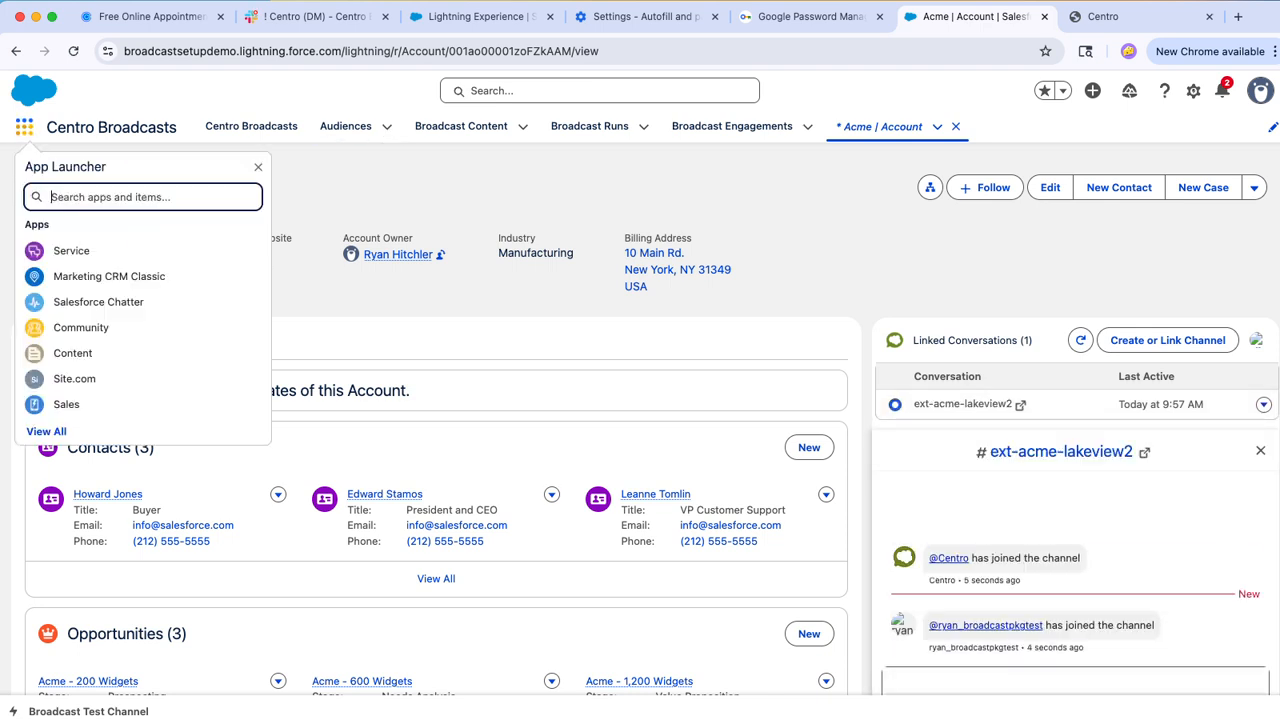
text(link)
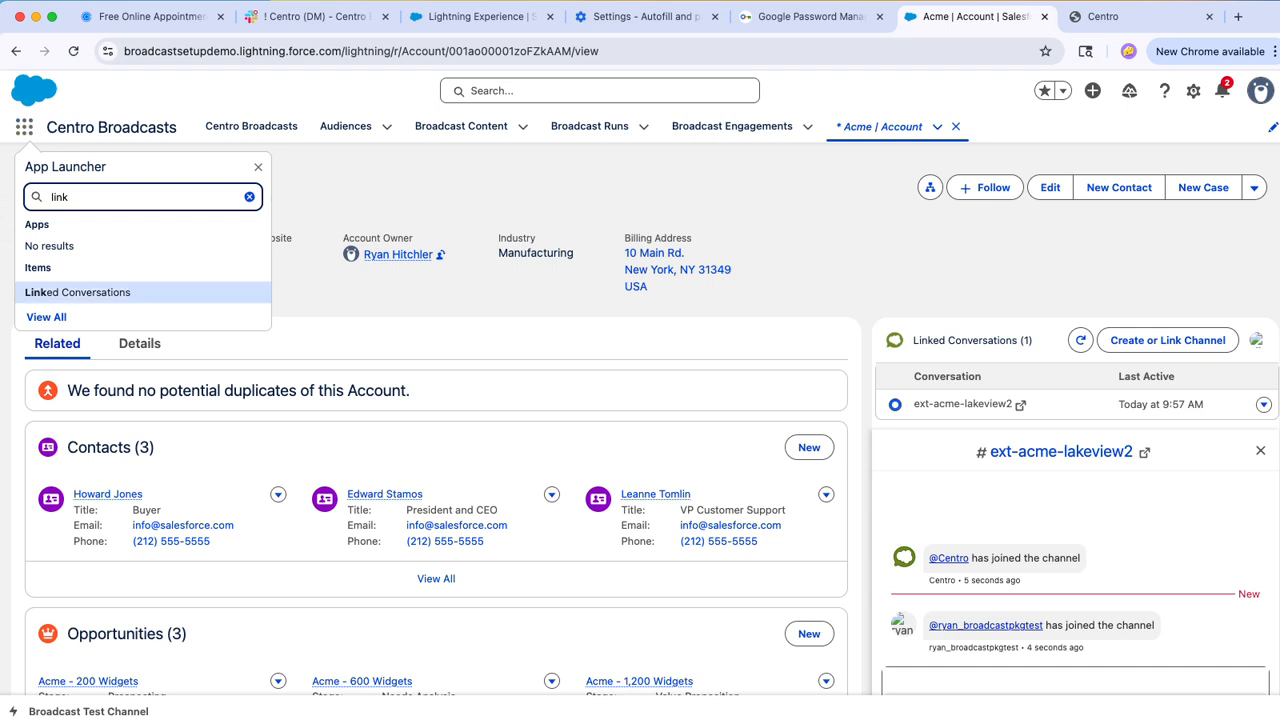
click(70, 292)
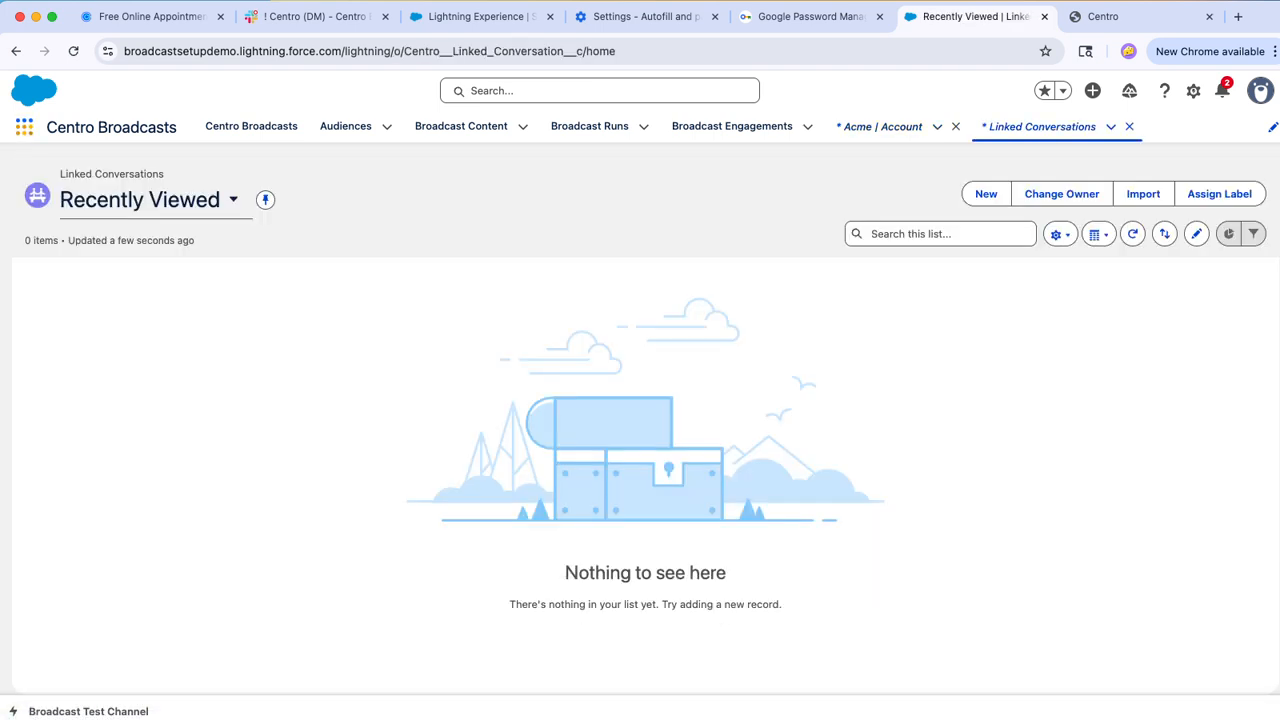
click(233, 199)
click(110, 355)
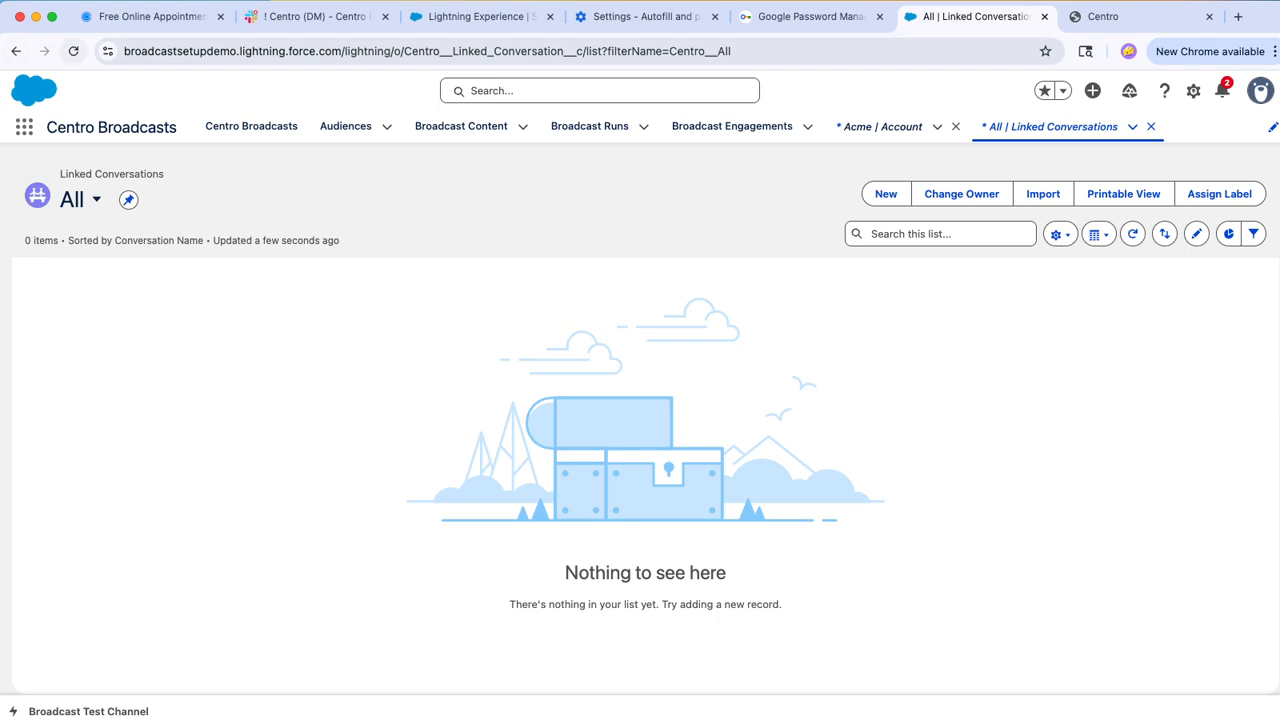
click(73, 51)
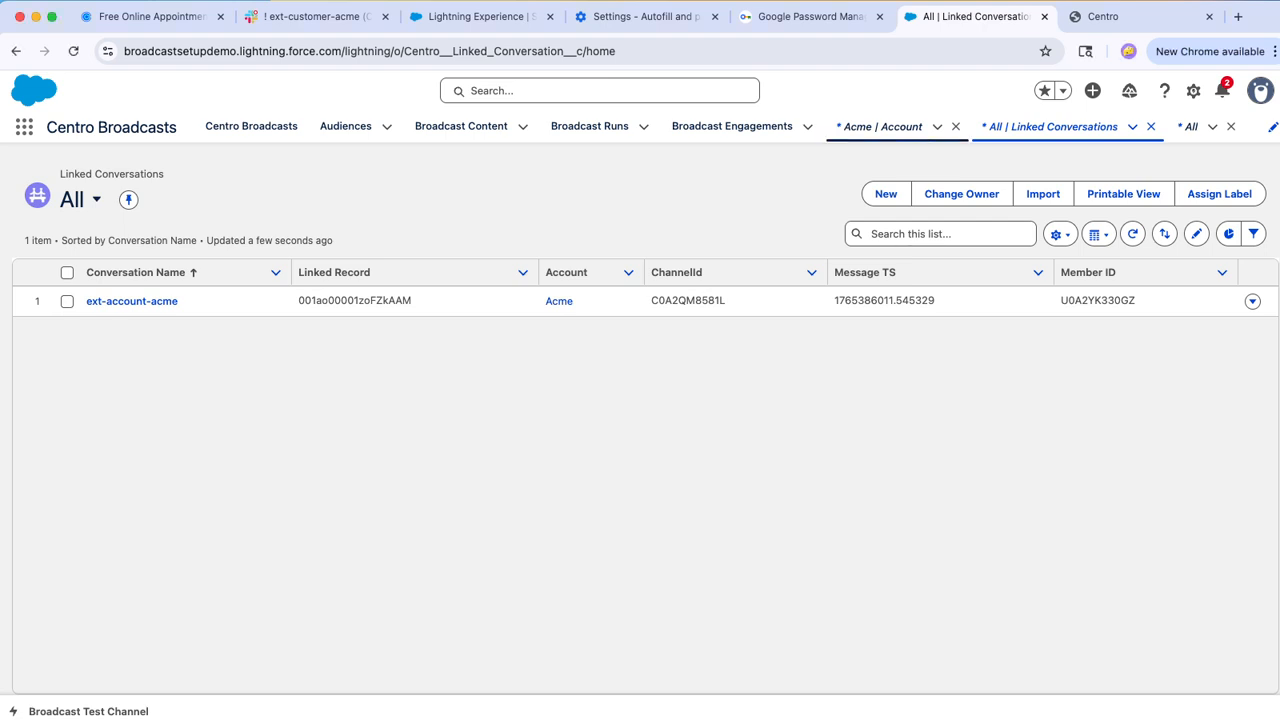
Step: Go to Accounts, switch to the All Accounts list view and pin it
click(880, 127)
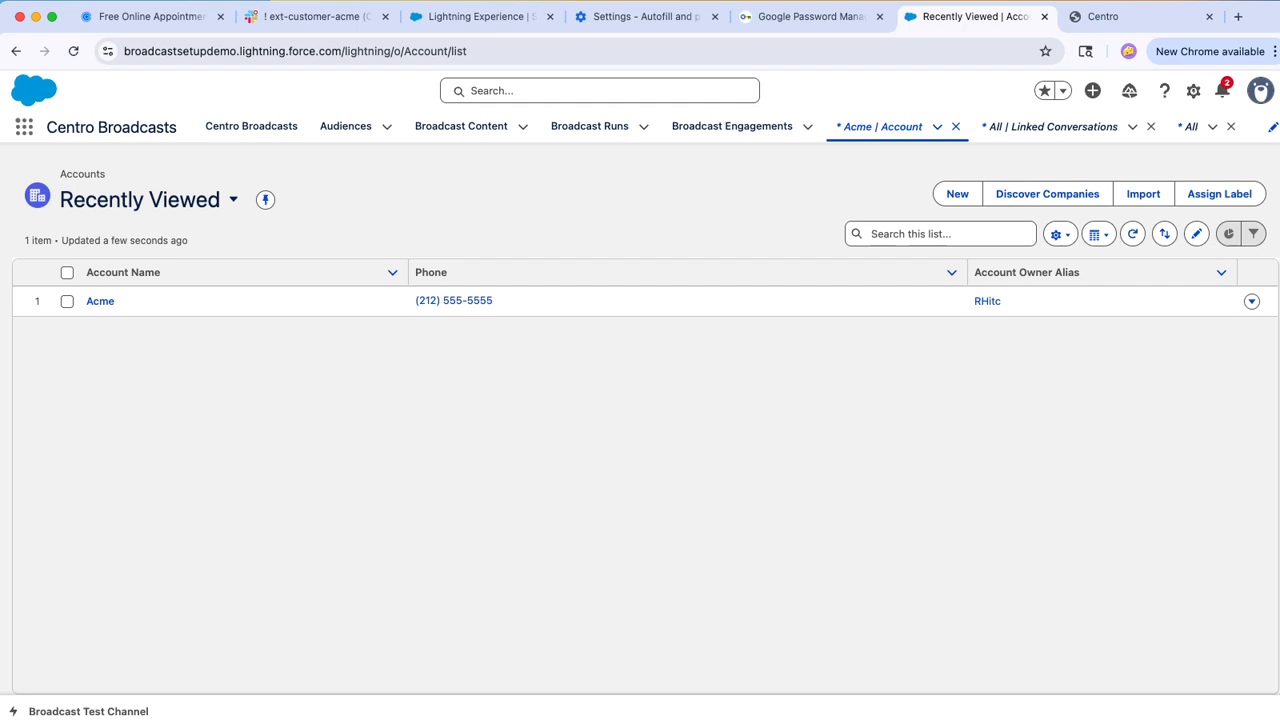
click(24, 127)
text(accou)
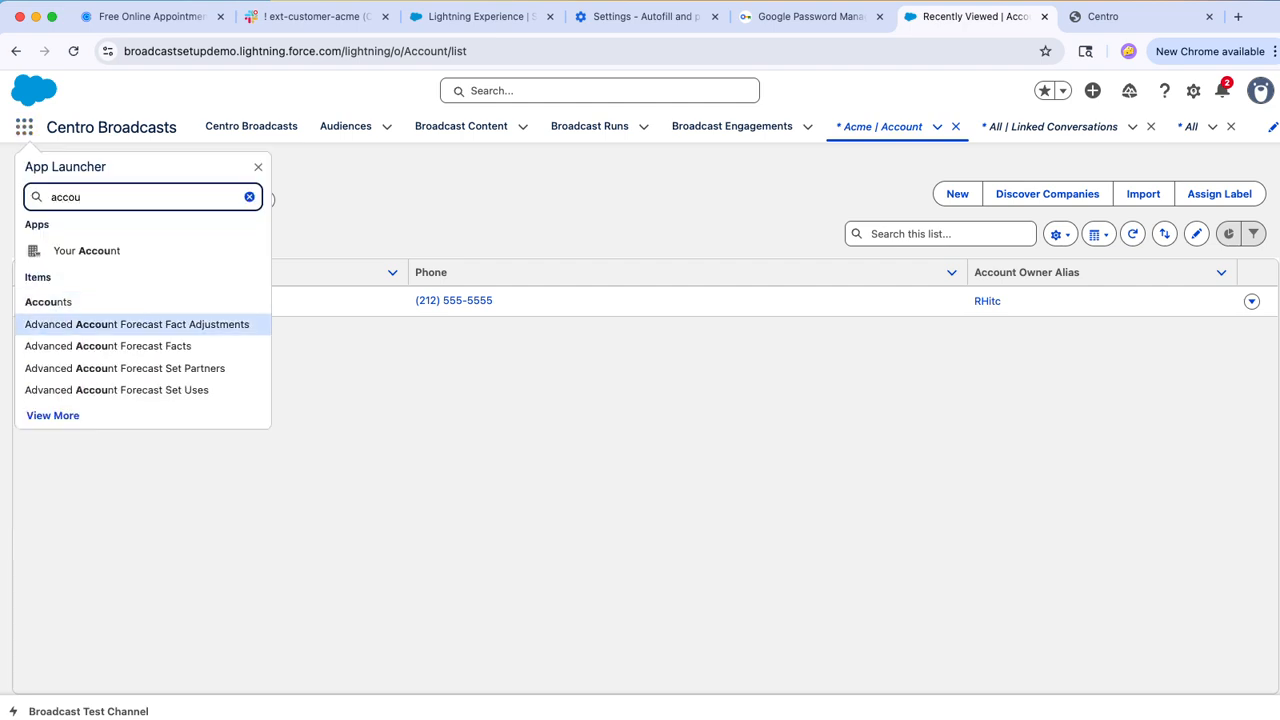
click(48, 301)
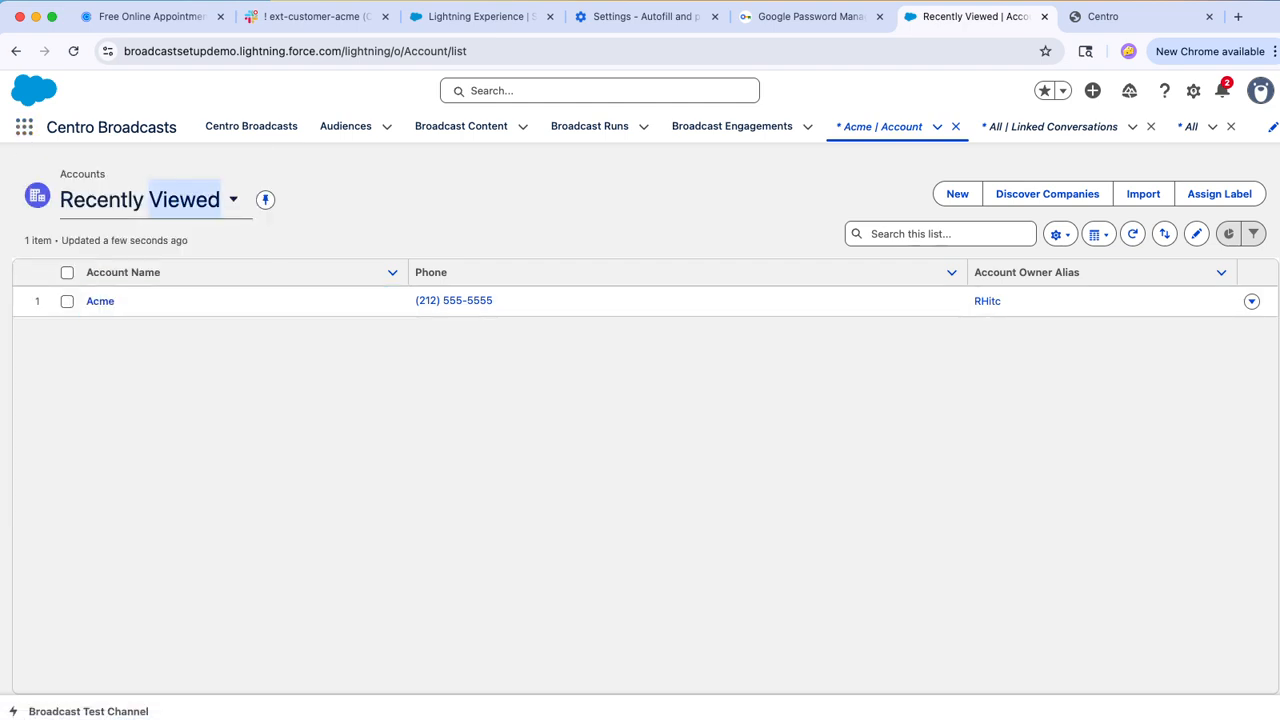
click(185, 199)
click(150, 300)
click(225, 199)
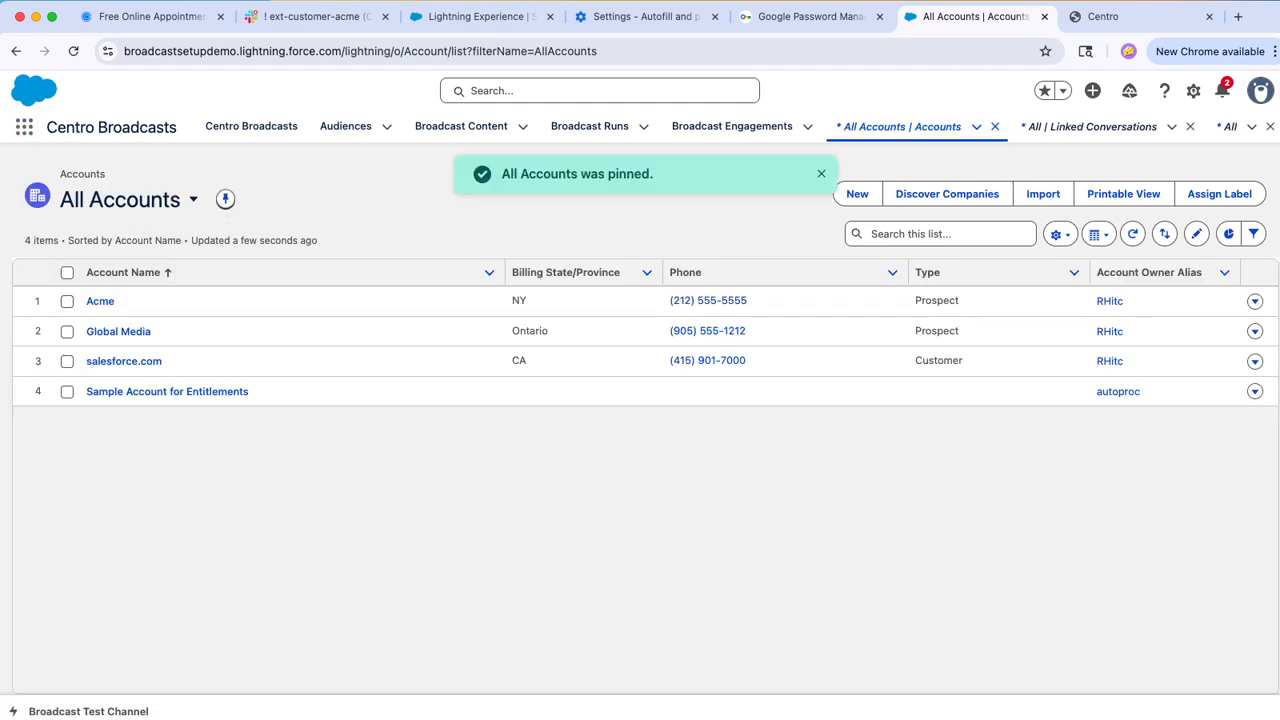
Step: Open the Global Media account and try to create a linked Slack channel named ext-account-global_media
click(118, 331)
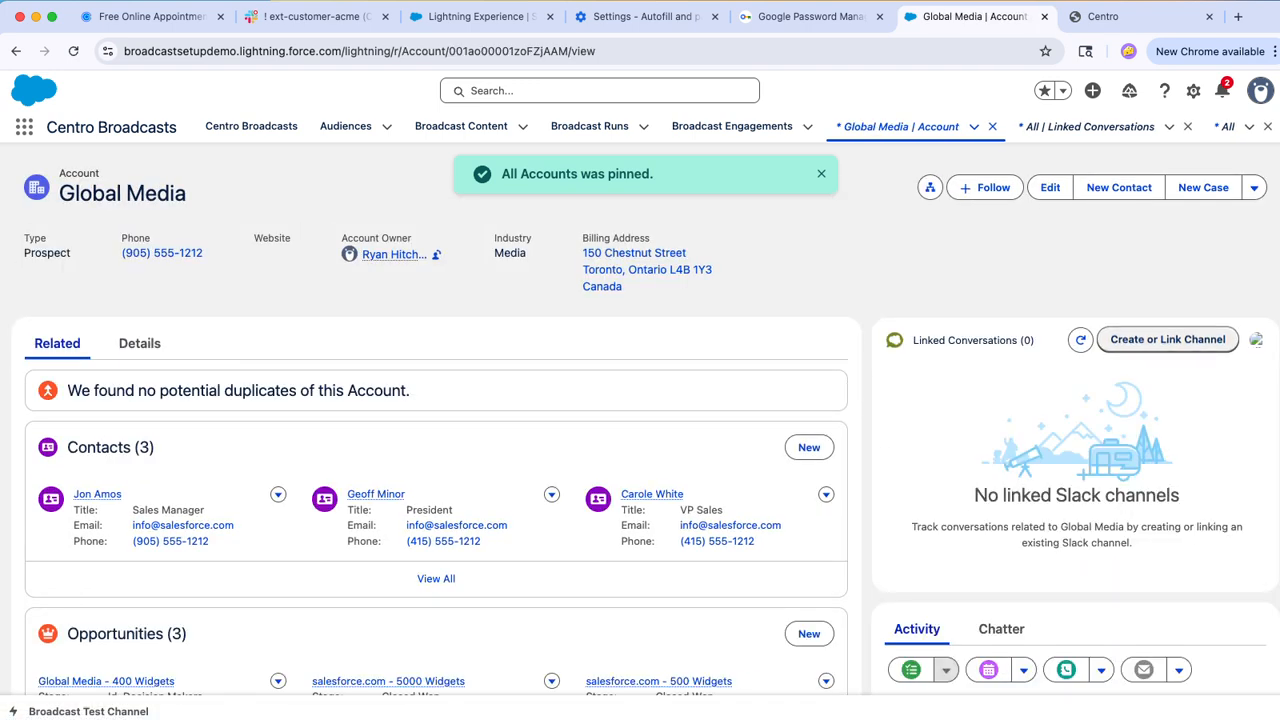
click(1172, 341)
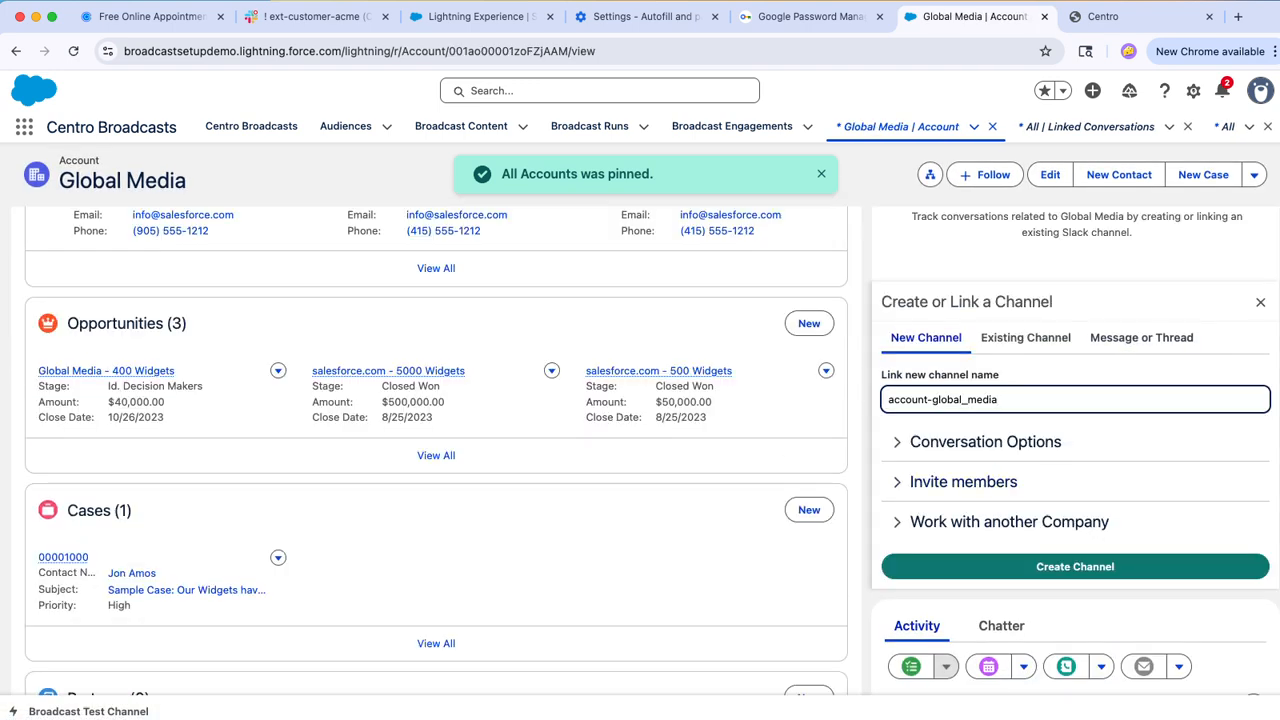
click(889, 399)
text(ext-)
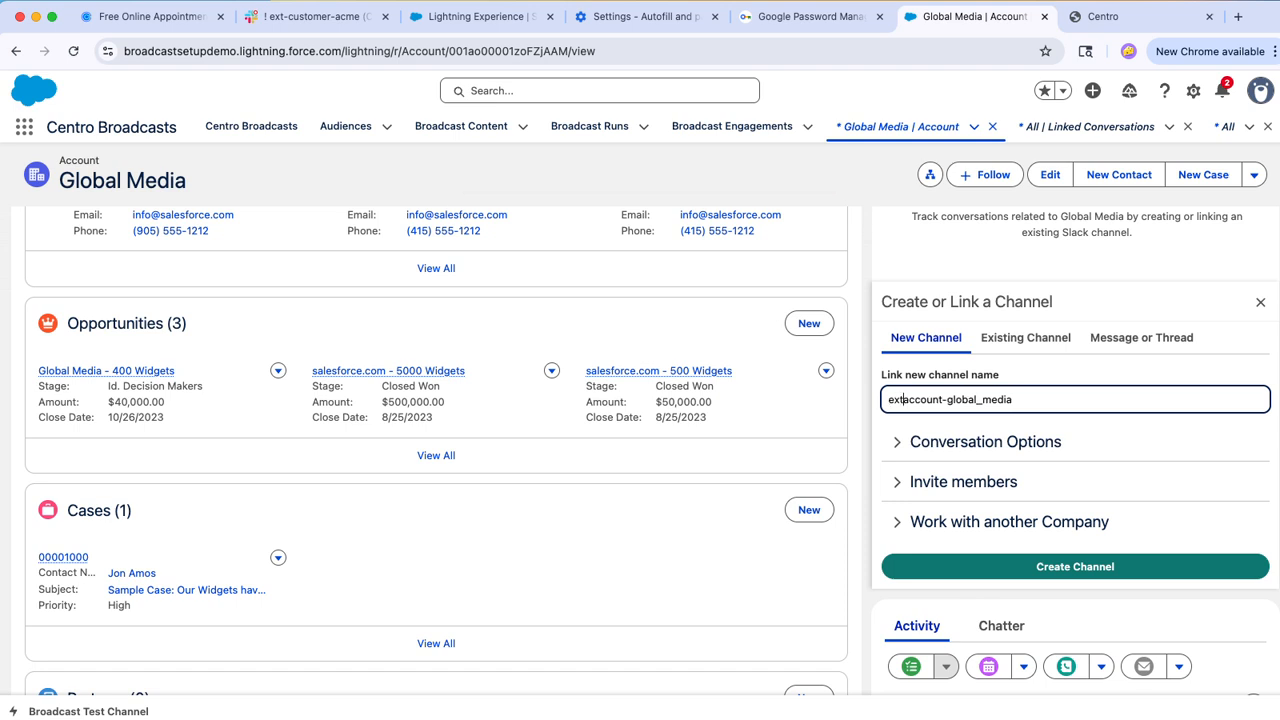
click(1075, 566)
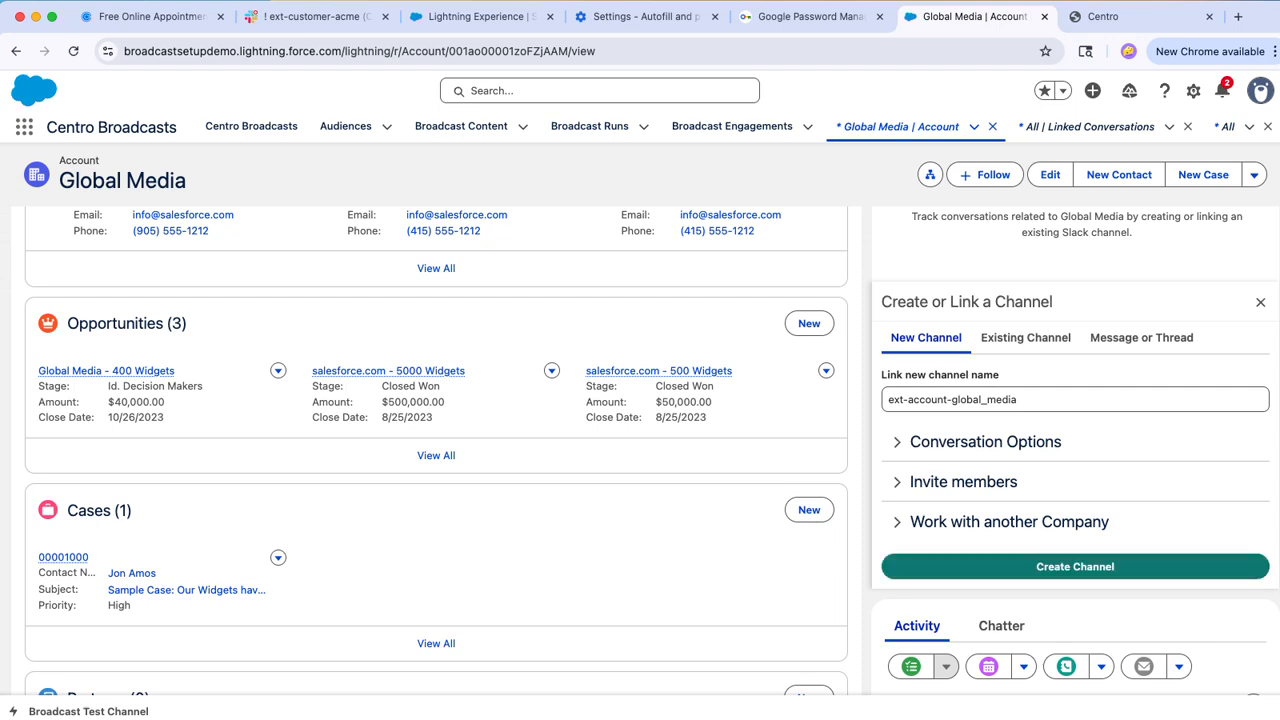
scroll(1050, 500, up, 3)
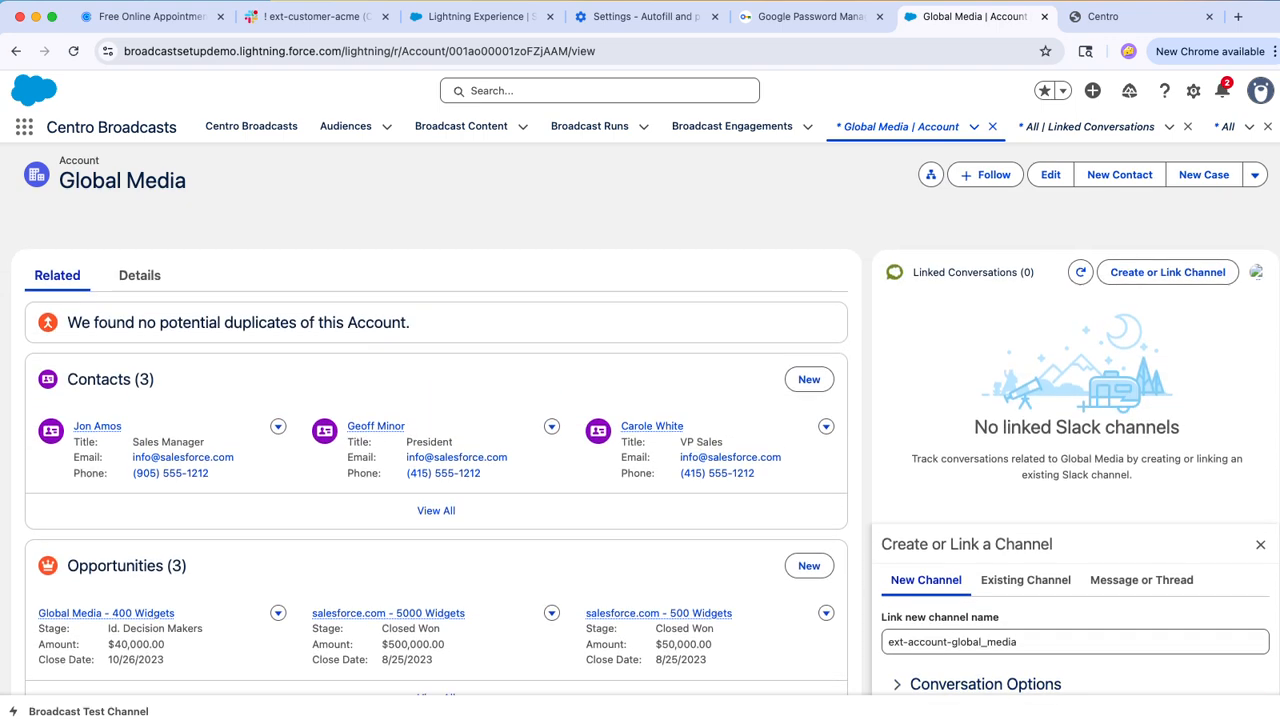
scroll(1050, 500, down, 3)
click(1075, 535)
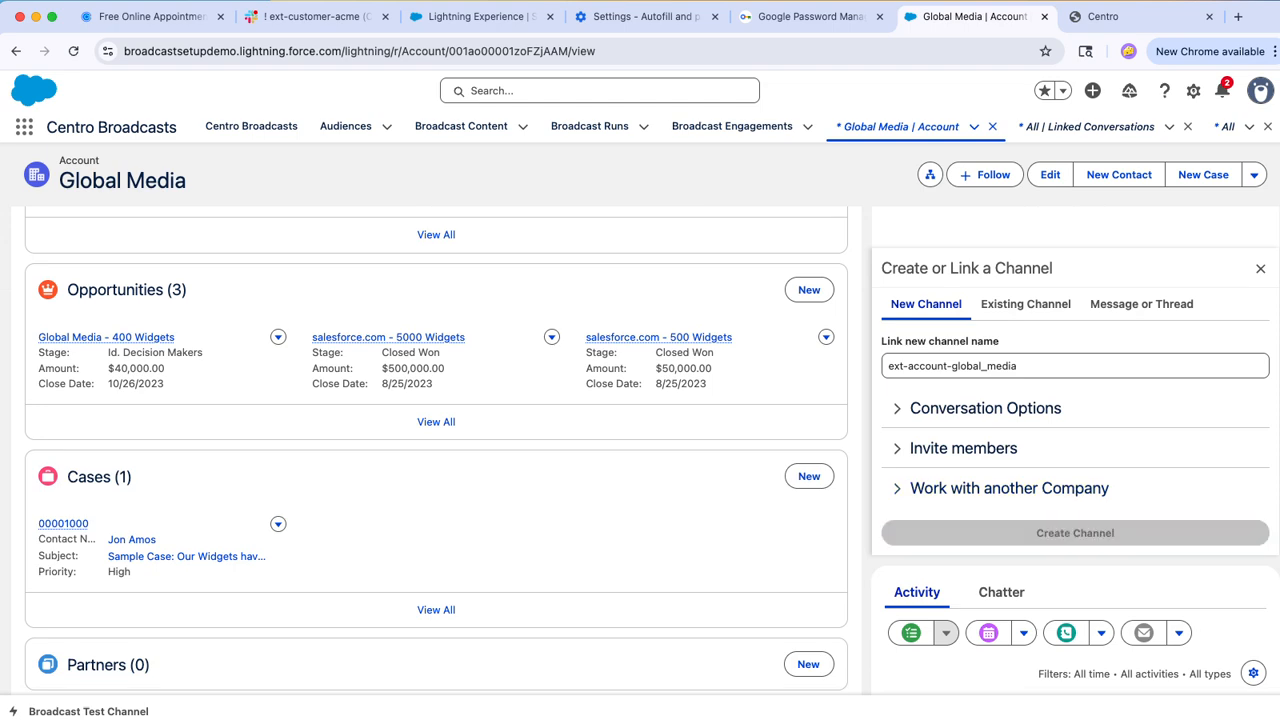
Step: Rename the new channel ext-account-global_media2 and create it for the Global Media account
click(1075, 366)
text(2)
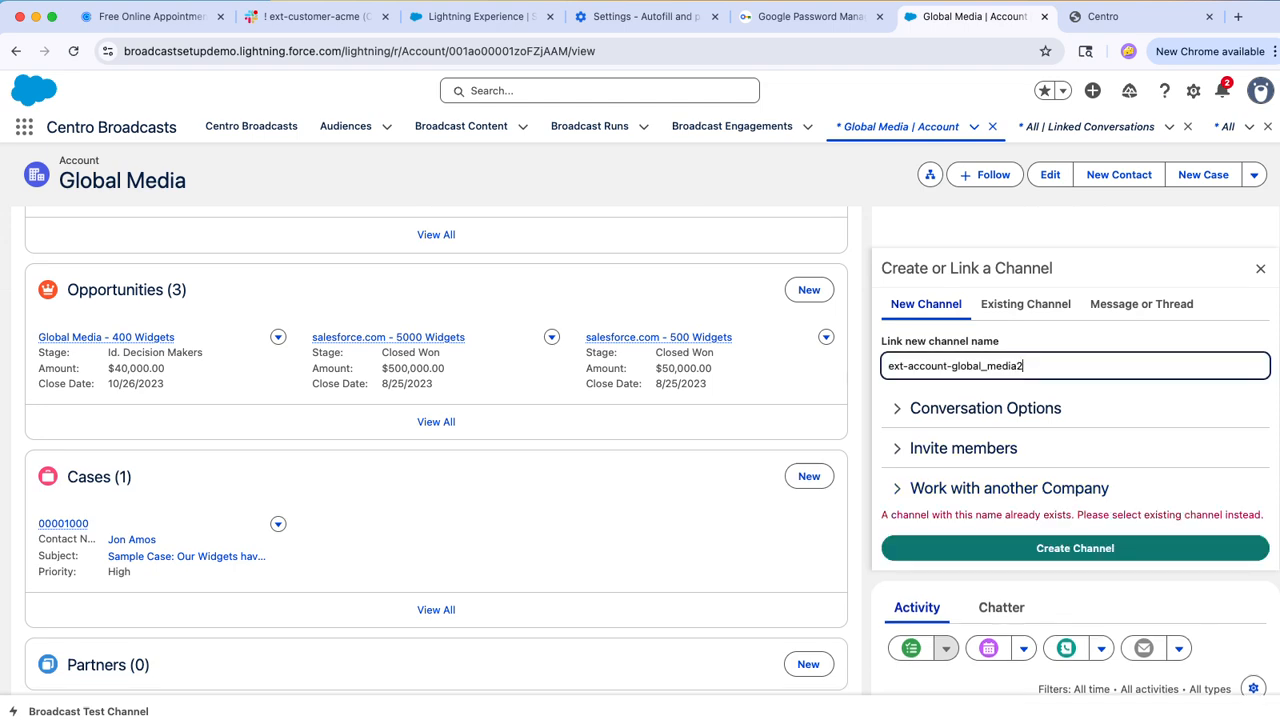
click(1075, 548)
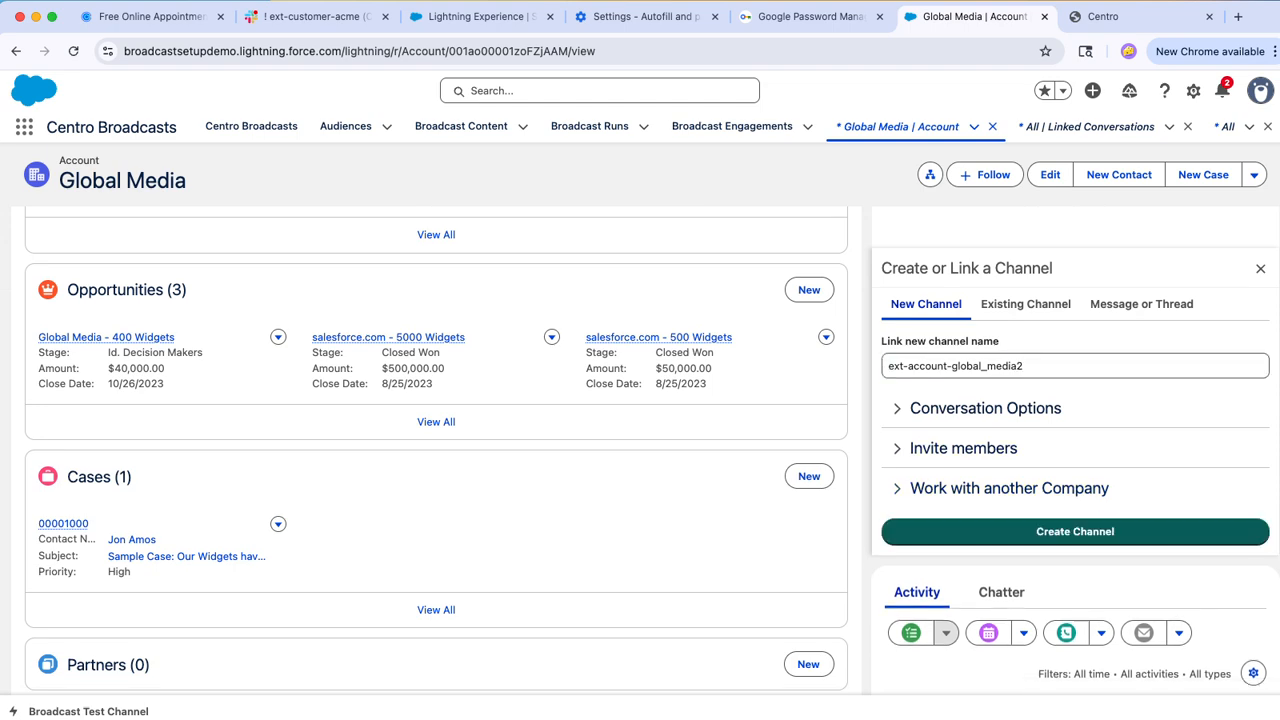
scroll(1075, 500, up, 4)
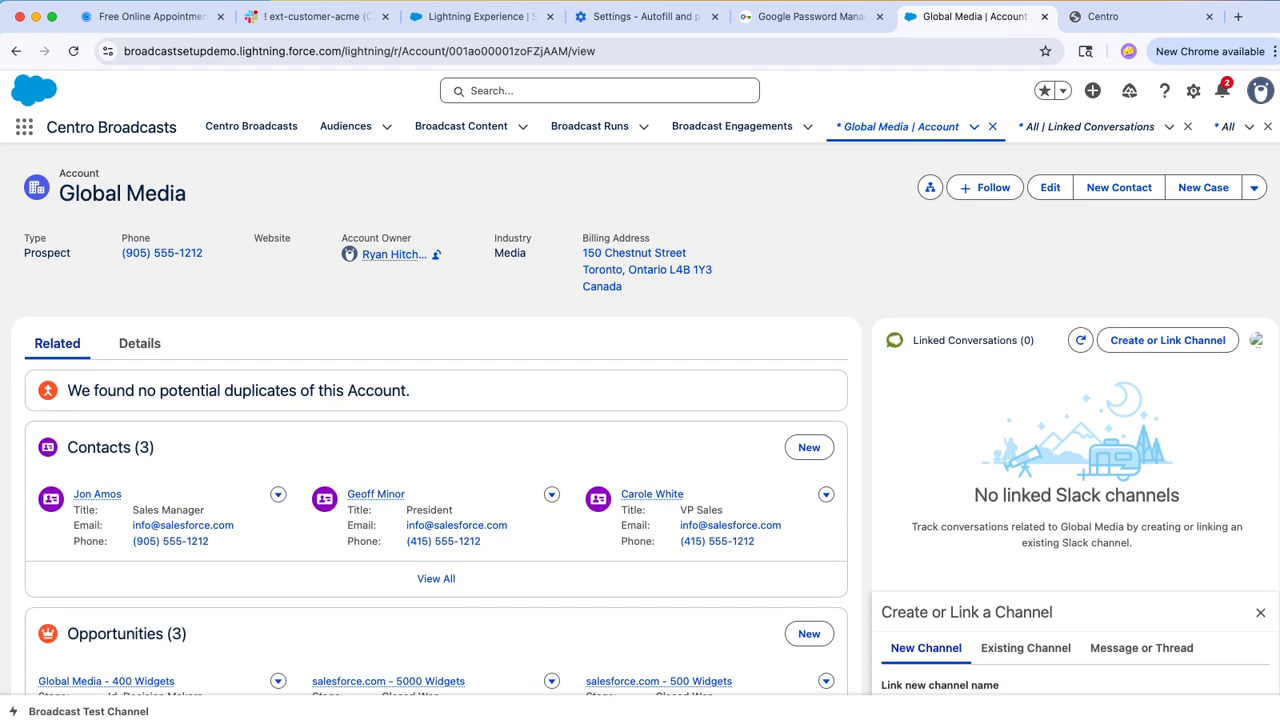
scroll(640, 440, down, 3)
Step: Switch to Slack and view the ext-account-global_media2 and ext-account-global_media channels
click(316, 17)
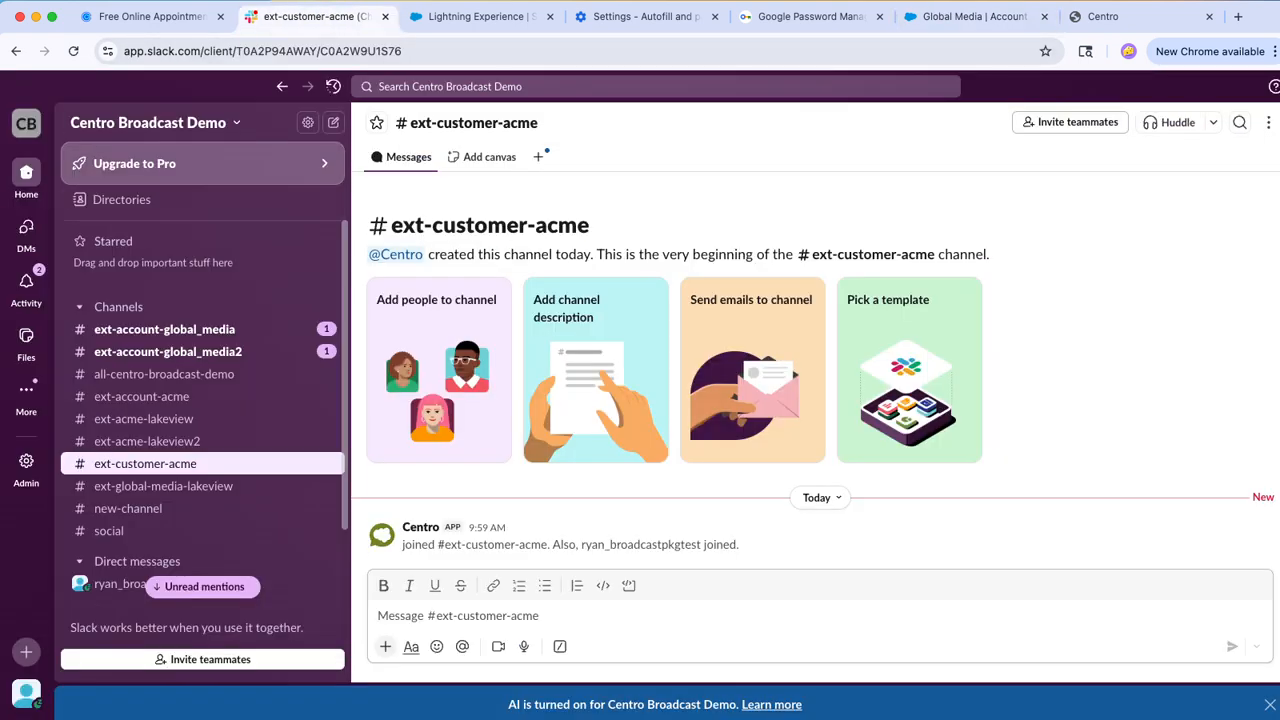
click(166, 351)
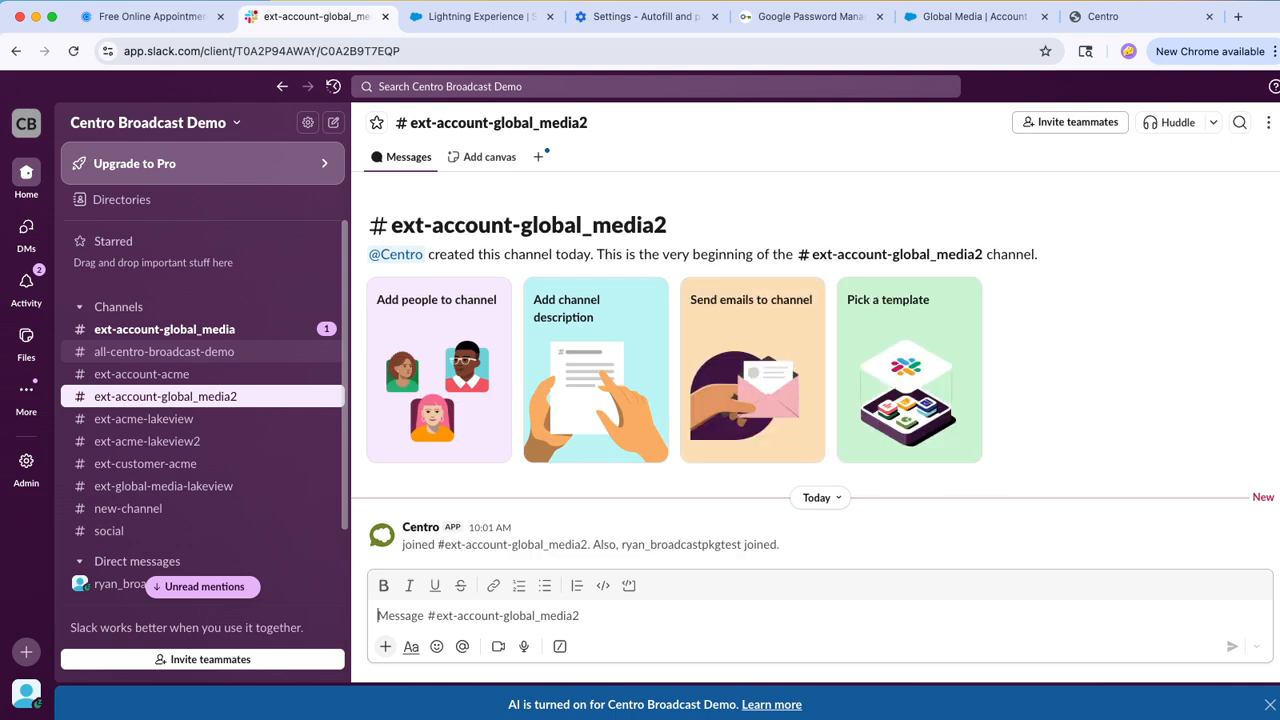
click(165, 329)
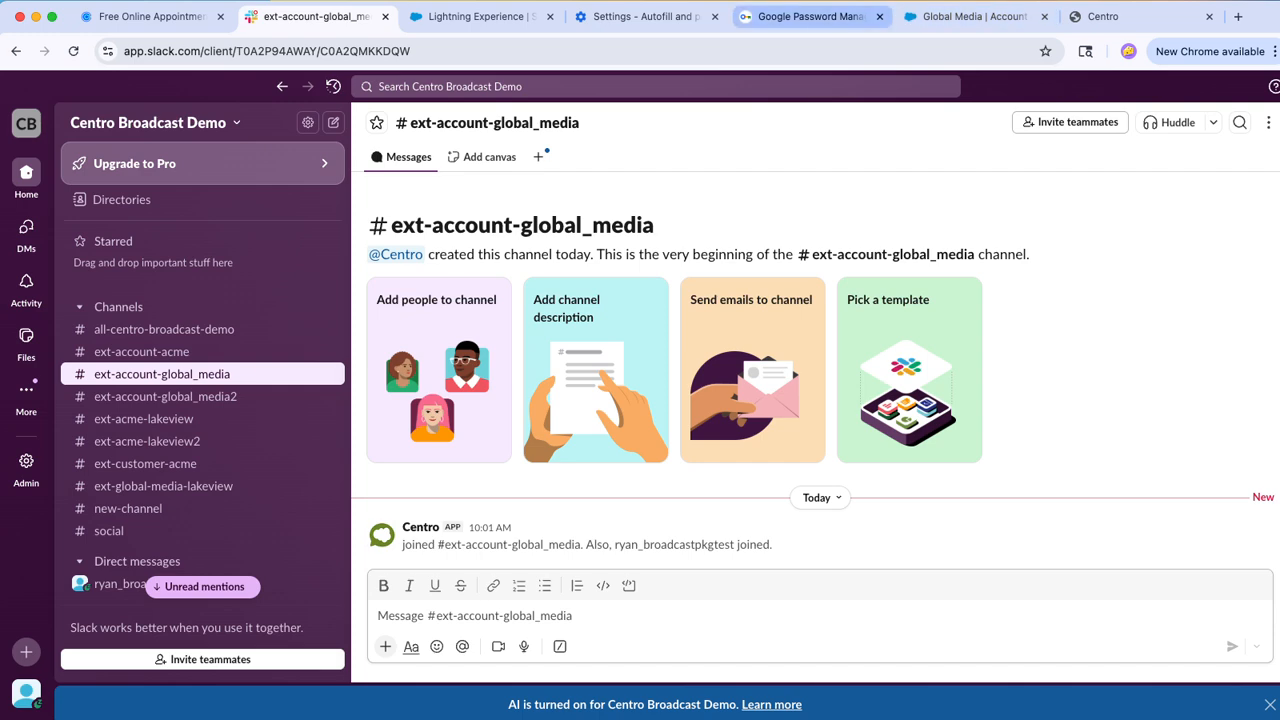
Step: Return to Centro Broadcasts in Salesforce and choose the External Customers - Slack Connect audience in the Audience Builder
click(965, 16)
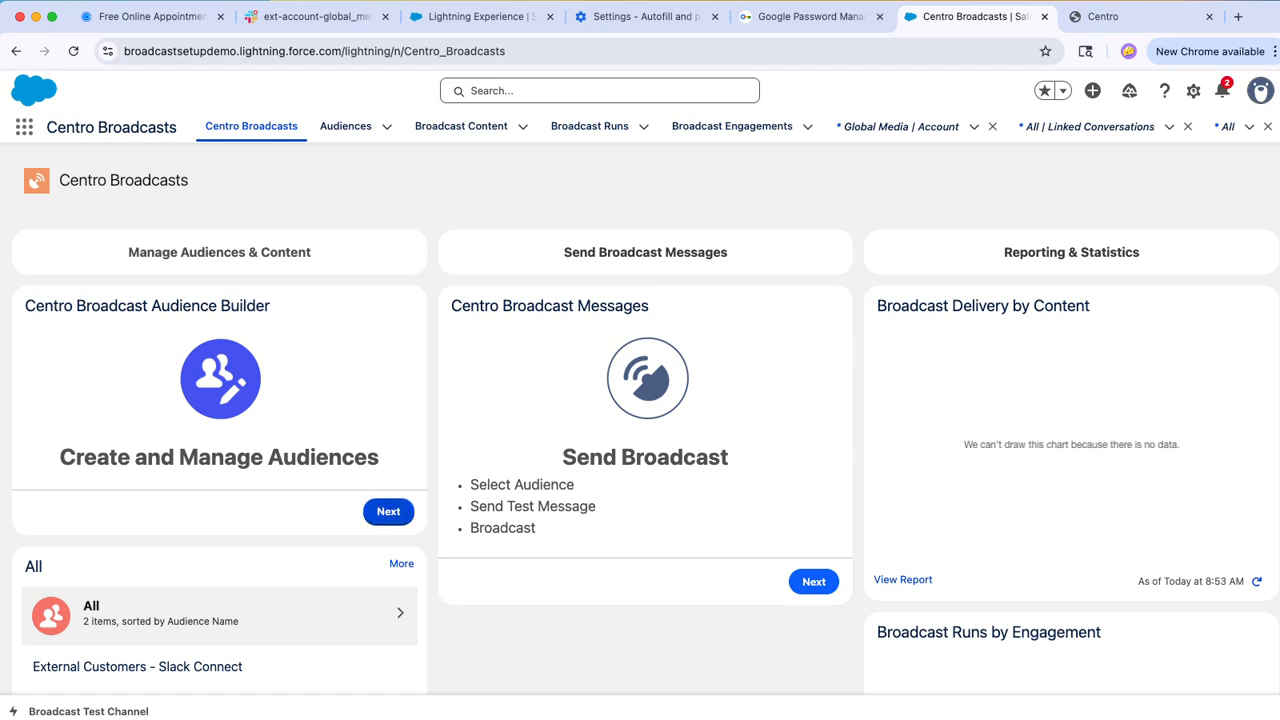
click(388, 511)
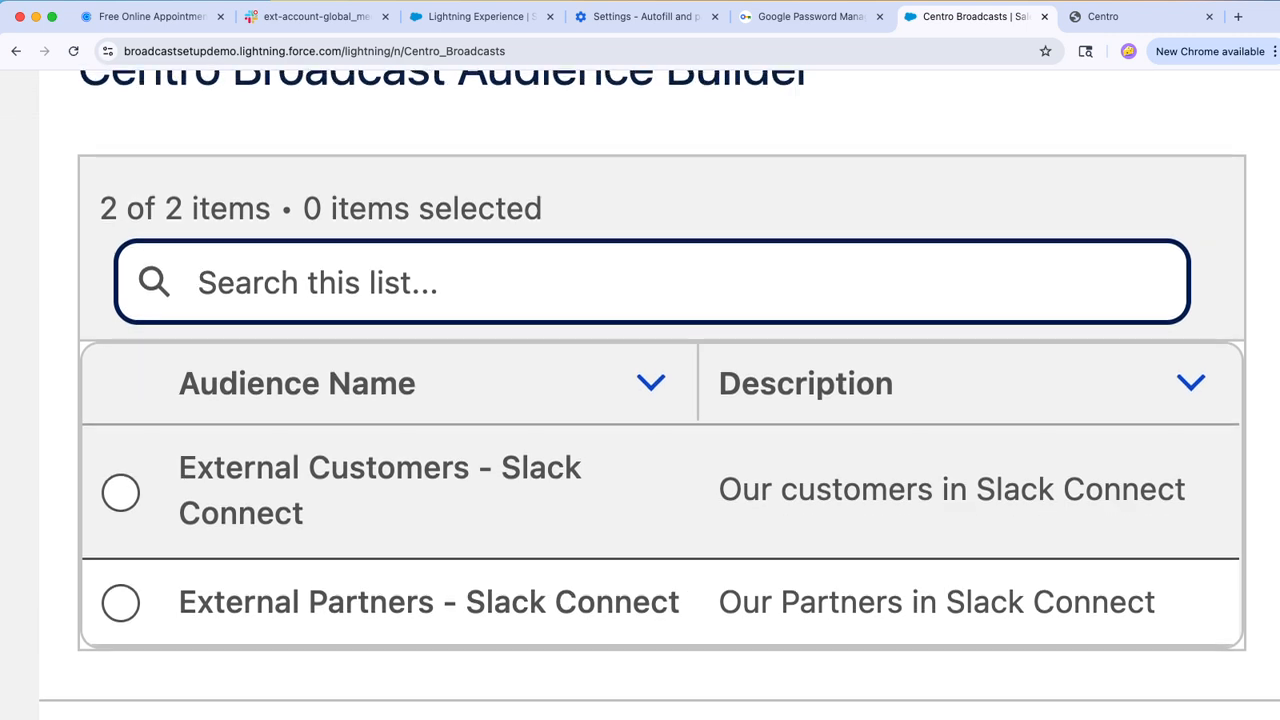
scroll(400, 380, down, 2)
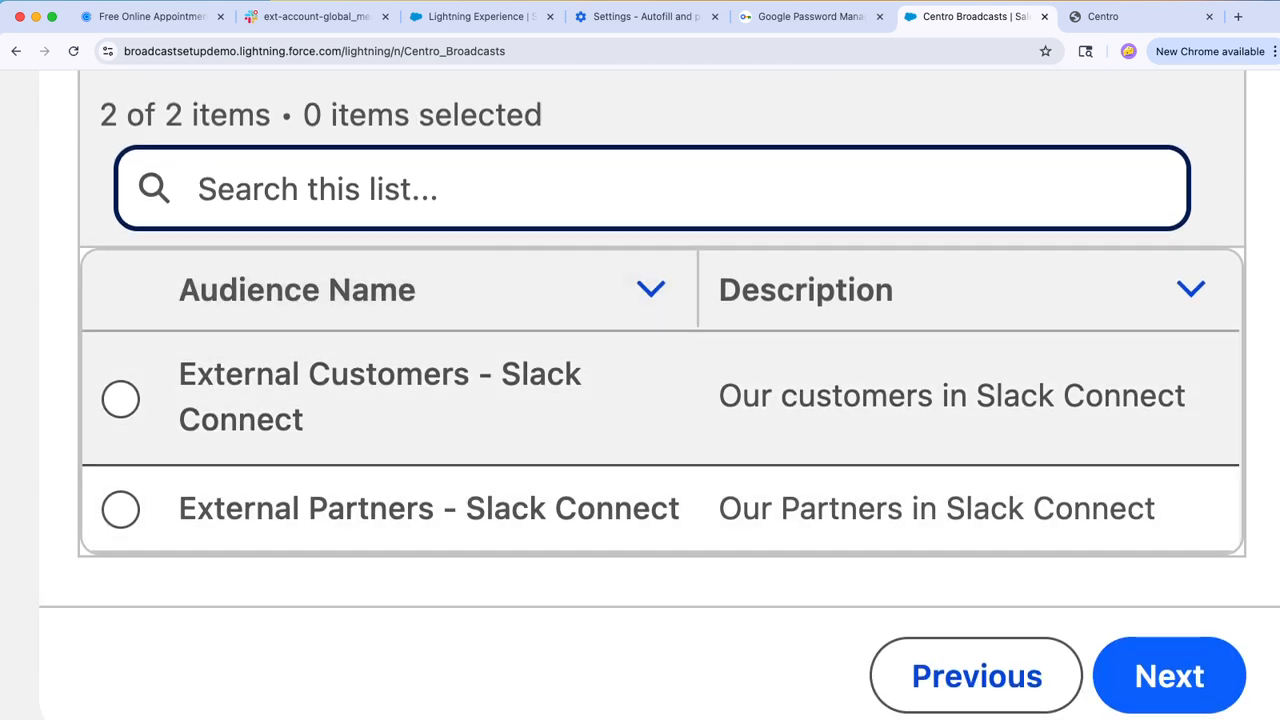
key(Tab)
key(space)
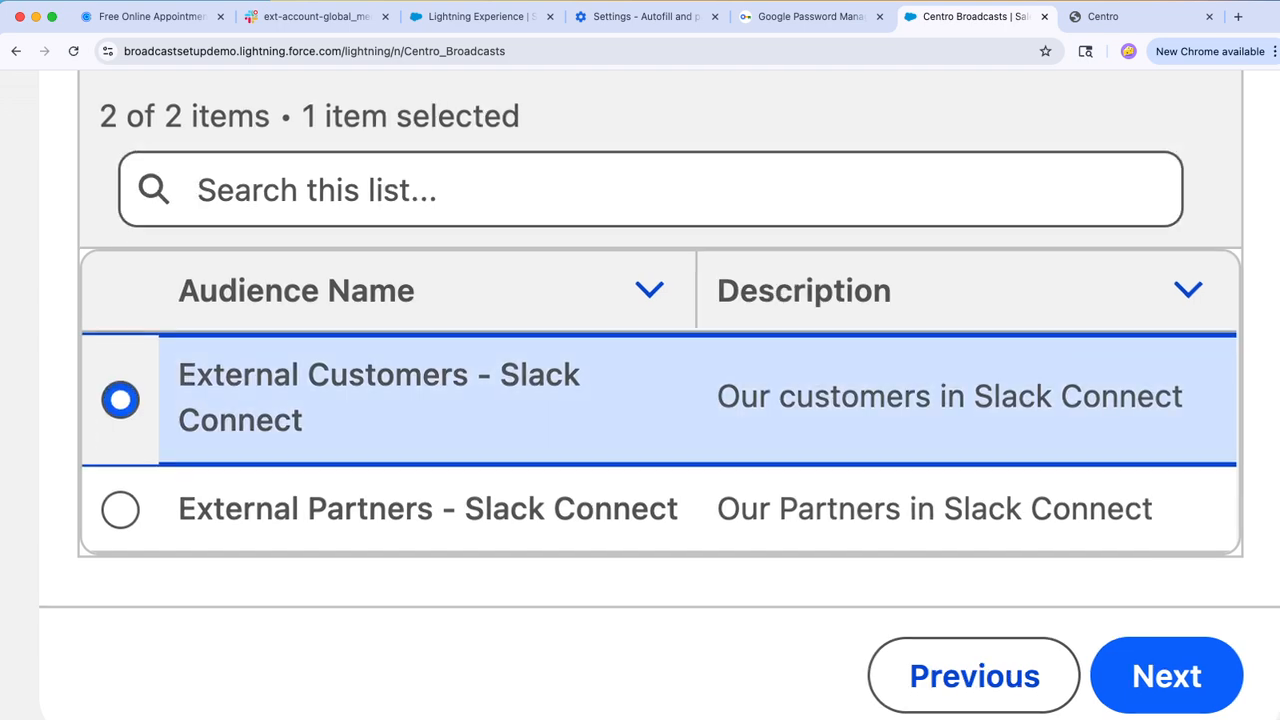
key(ctrl+0)
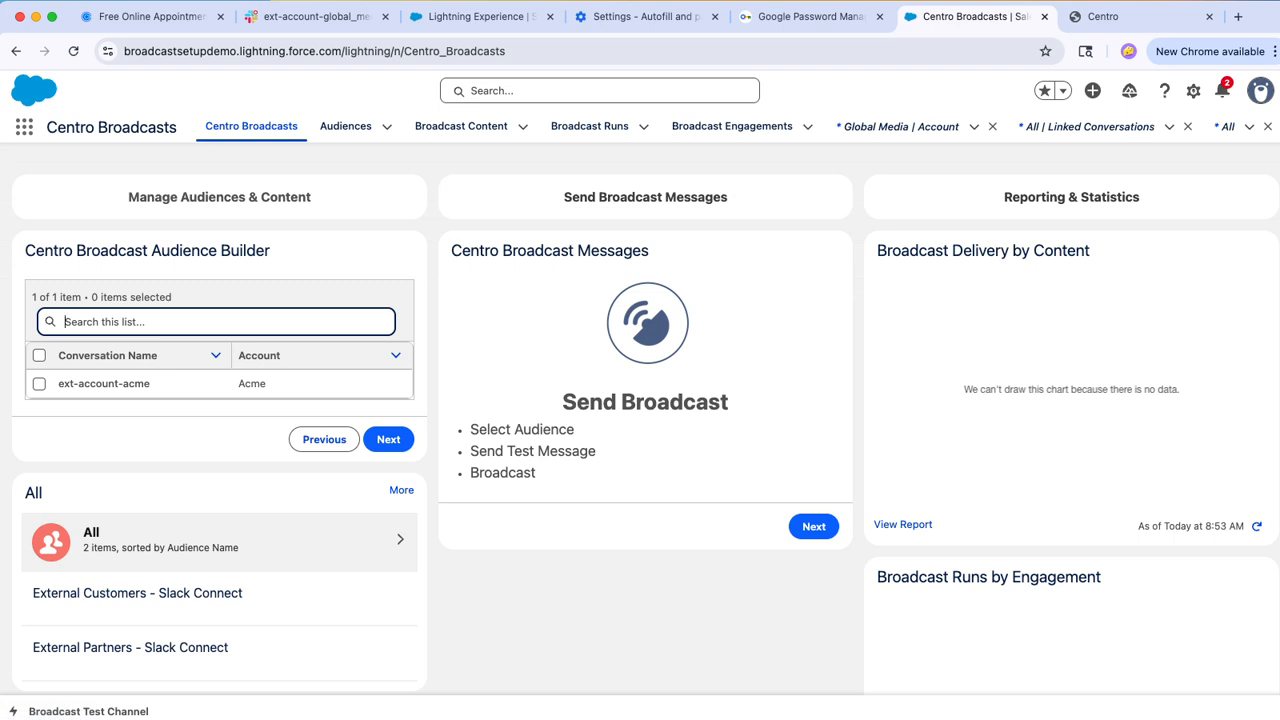
Step: Add the ext-account-acme conversation to the audience, finish the builder and open the External Customers - Slack Connect audience record
key(Tab)
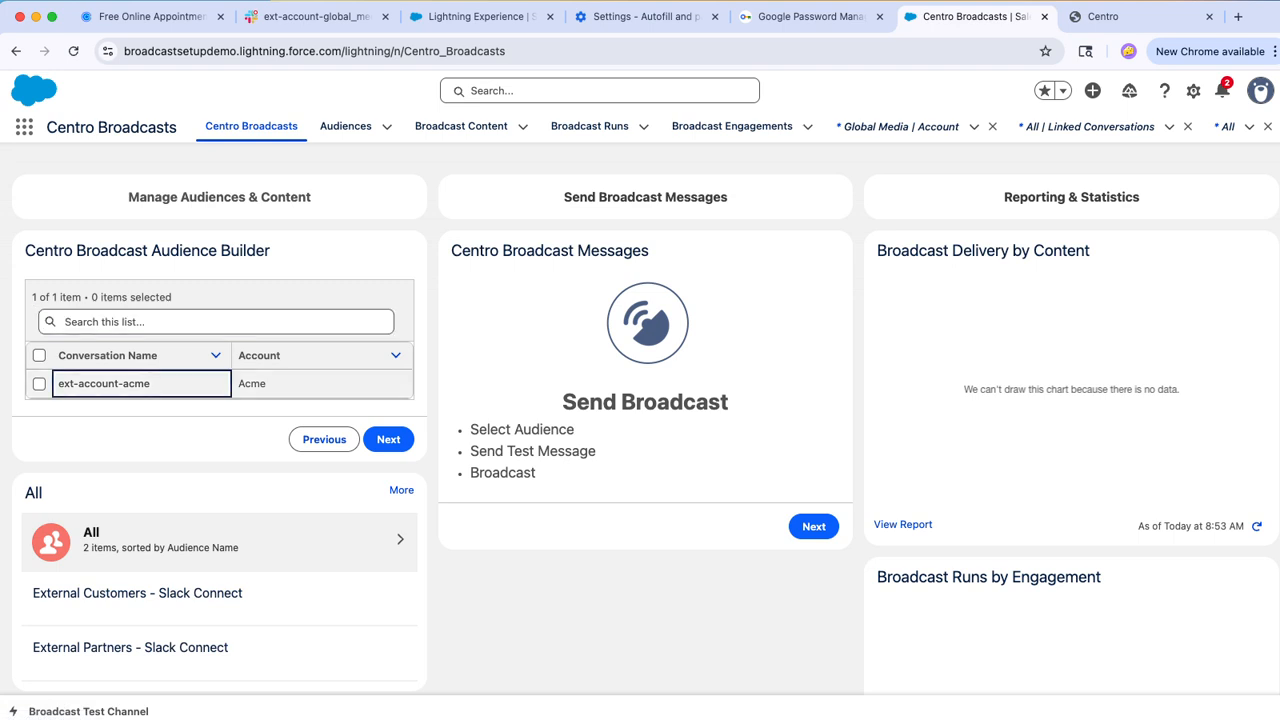
key(space)
key(Tab)
key(Return)
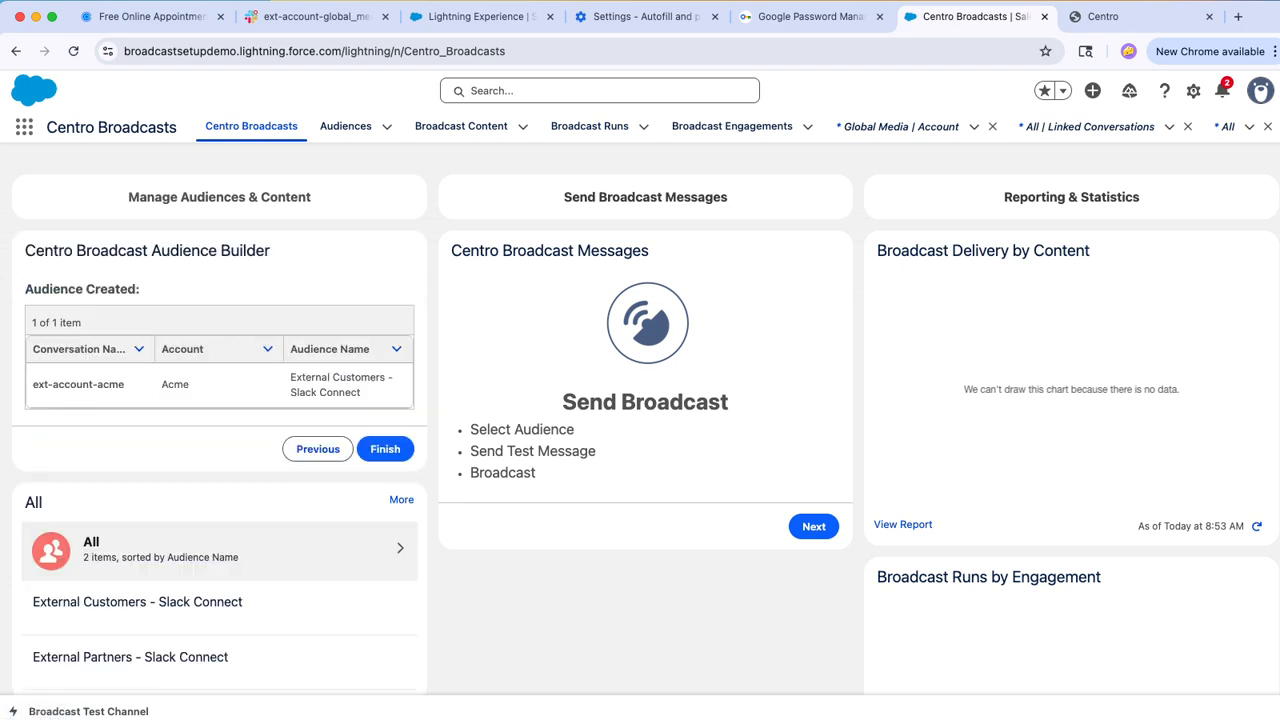
scroll(640, 415, up, 1)
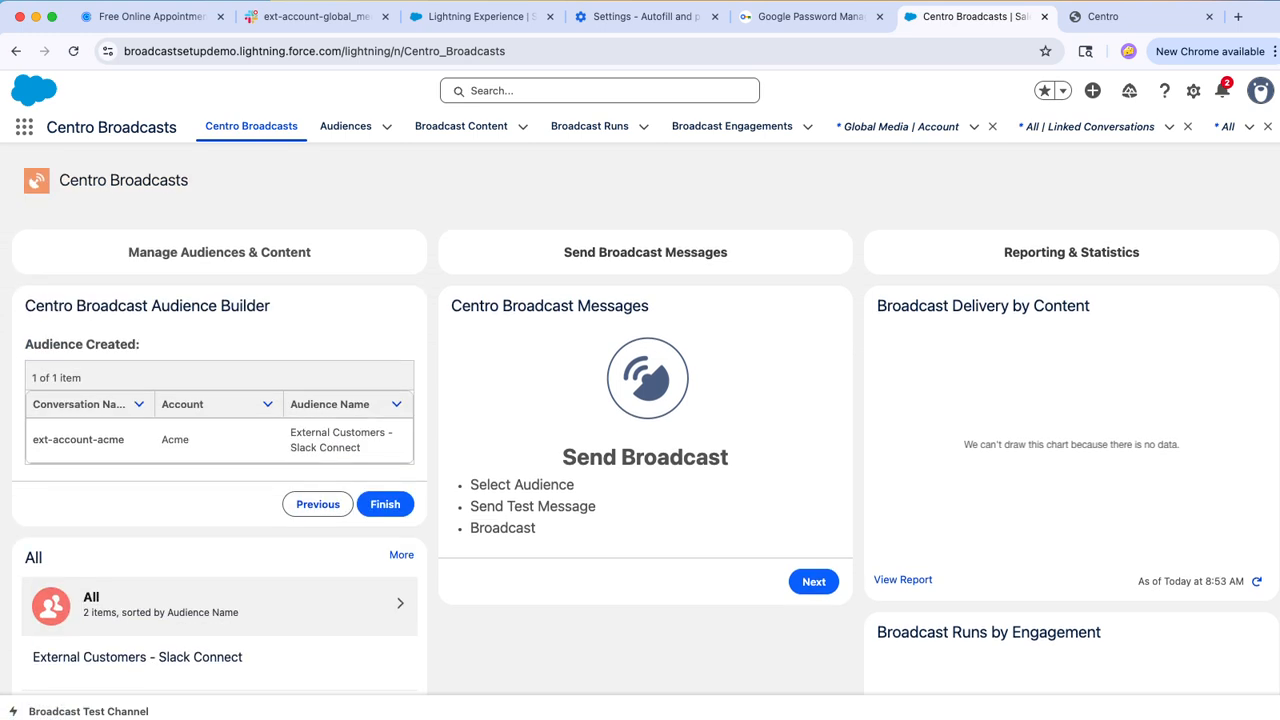
key(Return)
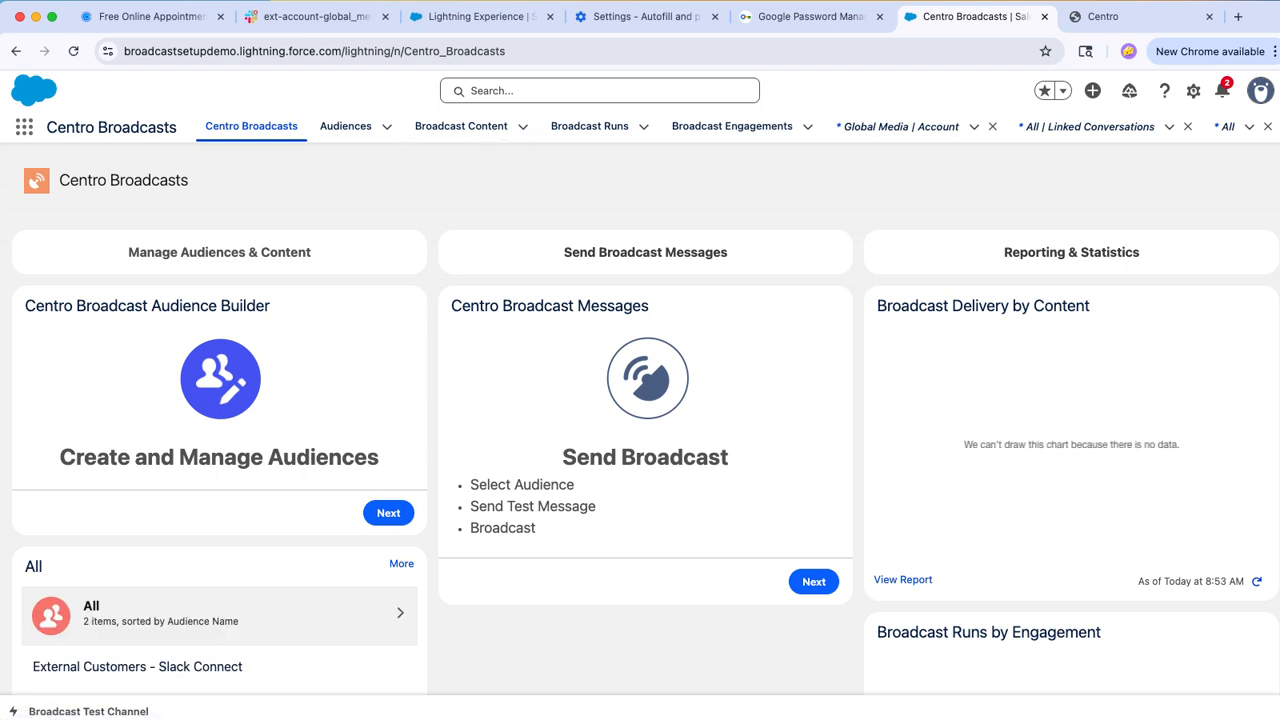
click(346, 127)
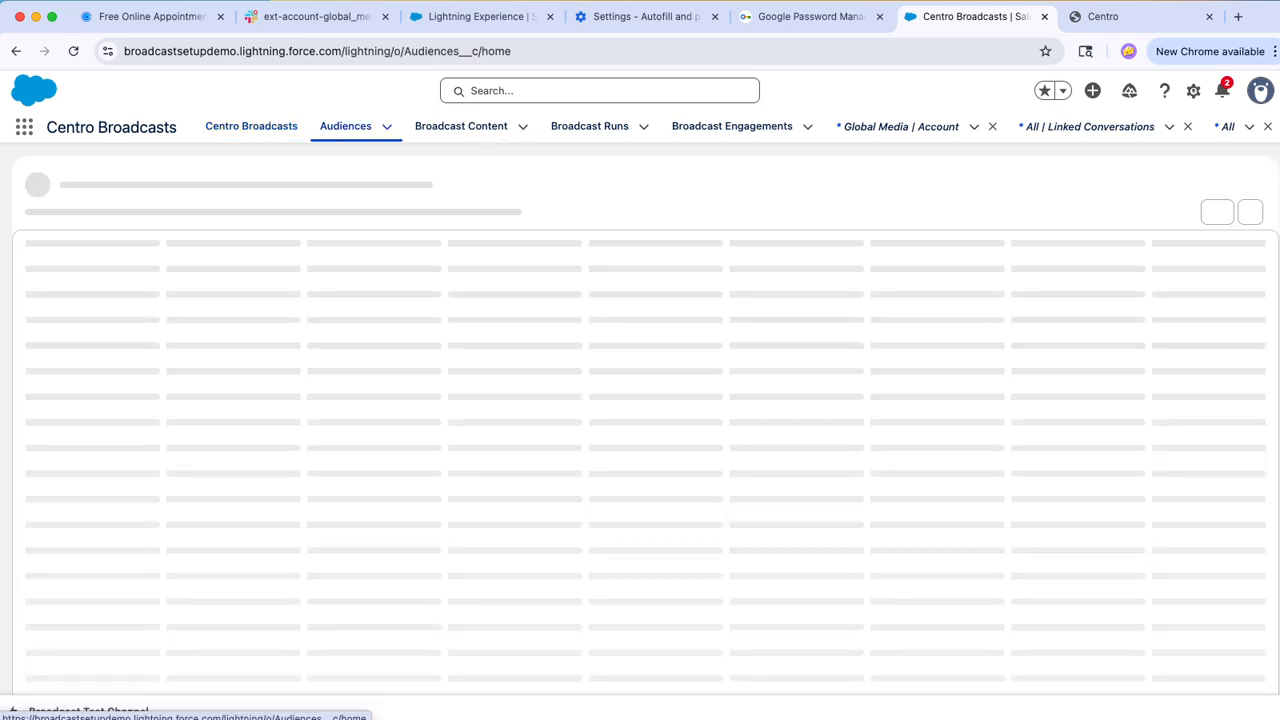
click(175, 331)
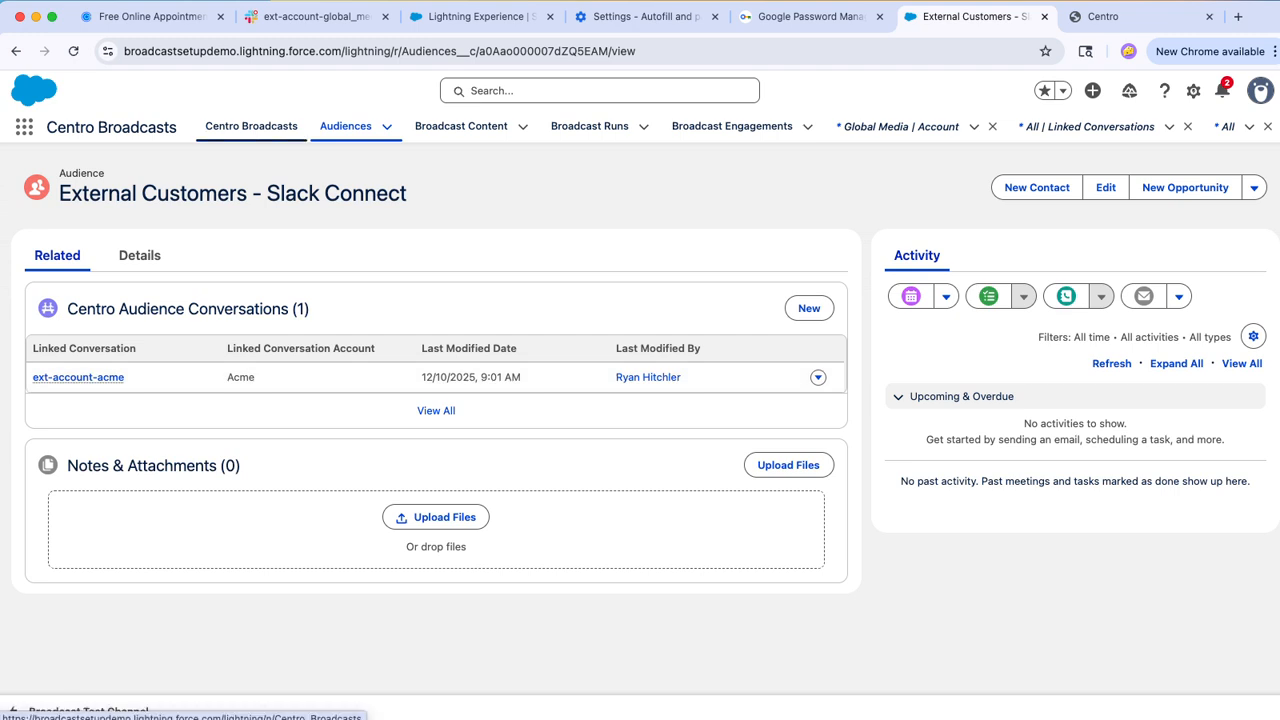
Step: Go to Broadcast Content and switch to the All list view
click(461, 126)
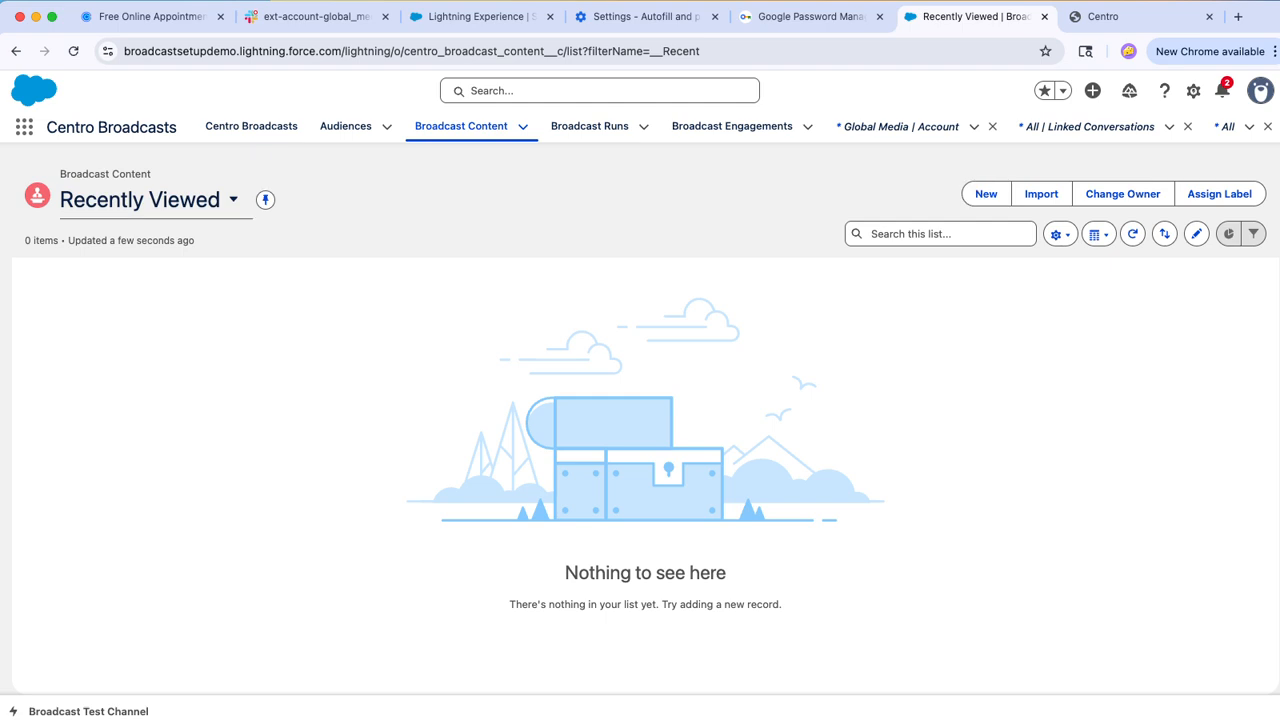
click(156, 200)
click(112, 301)
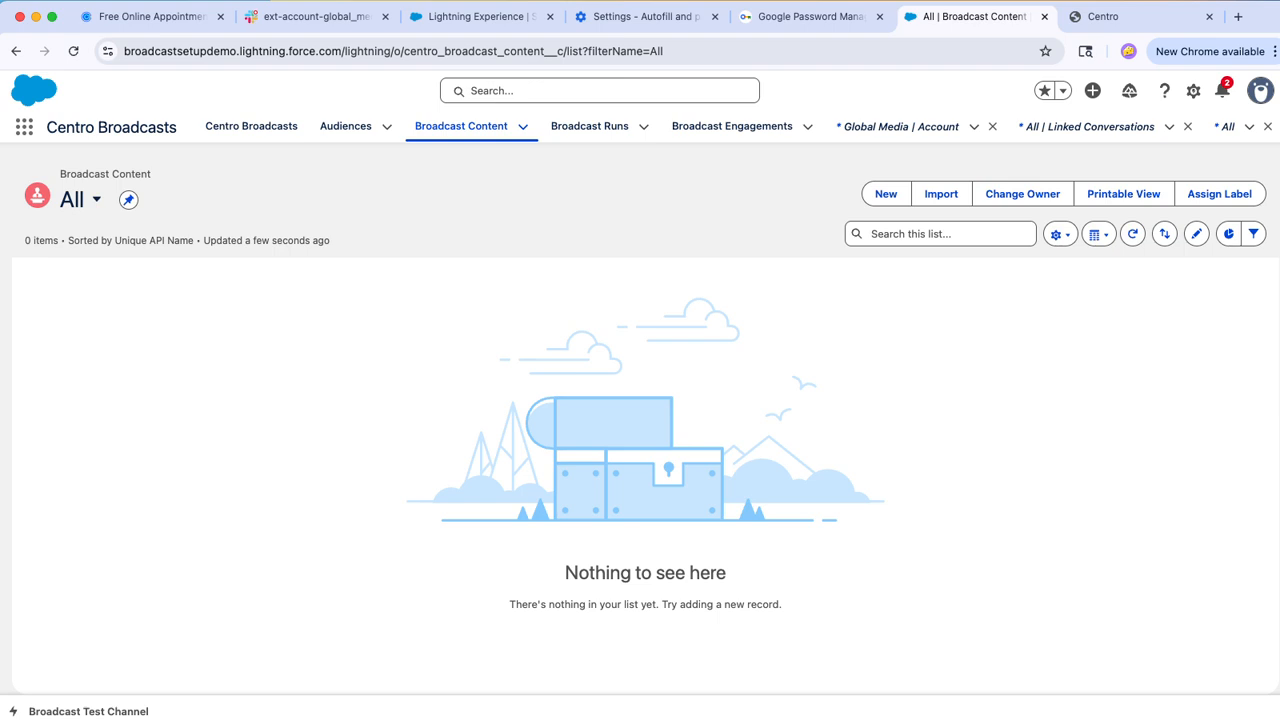
Step: Start a new Broadcast Content record named Release Notes - Winter, leave the campaign empty and go to its rich message body
click(886, 194)
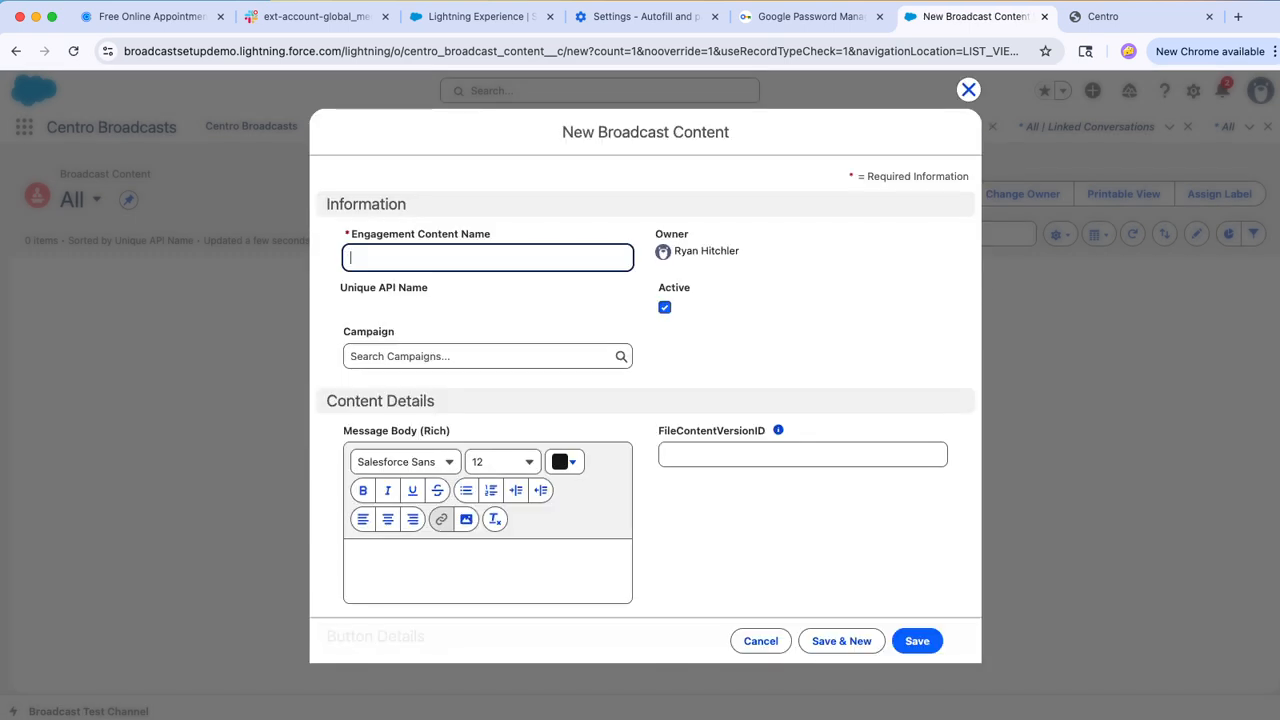
click(487, 258)
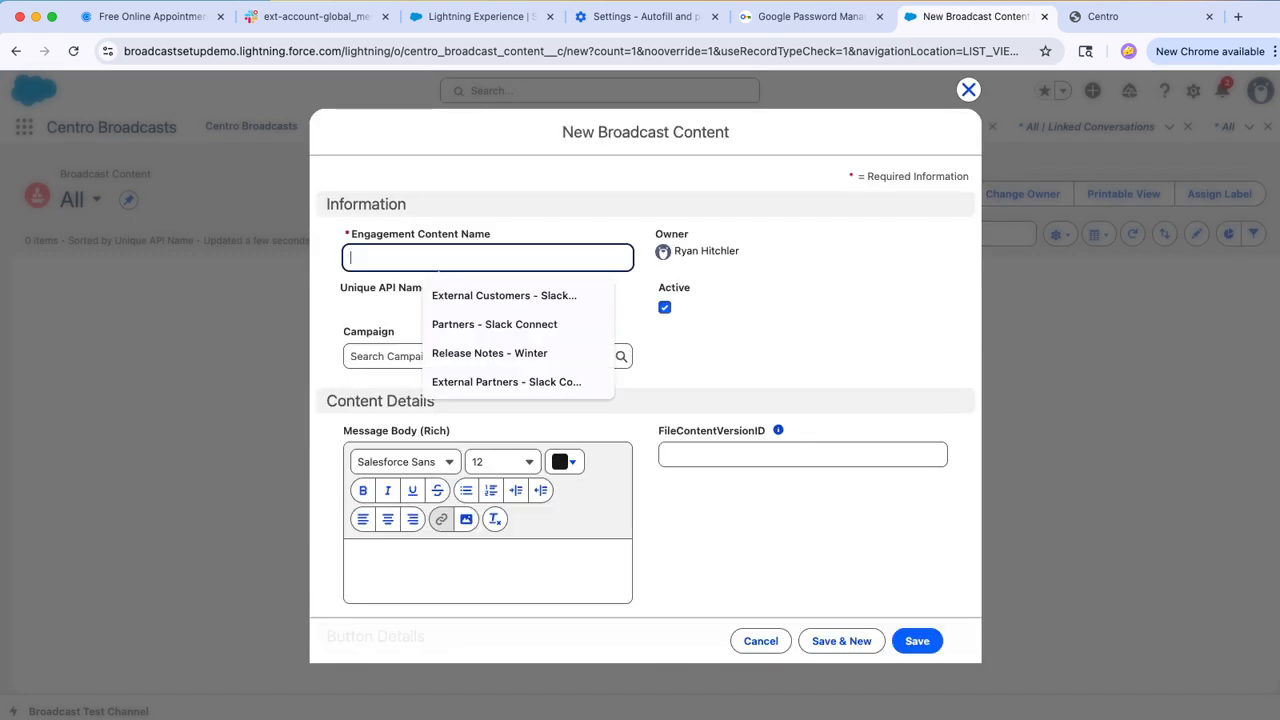
click(490, 353)
click(487, 356)
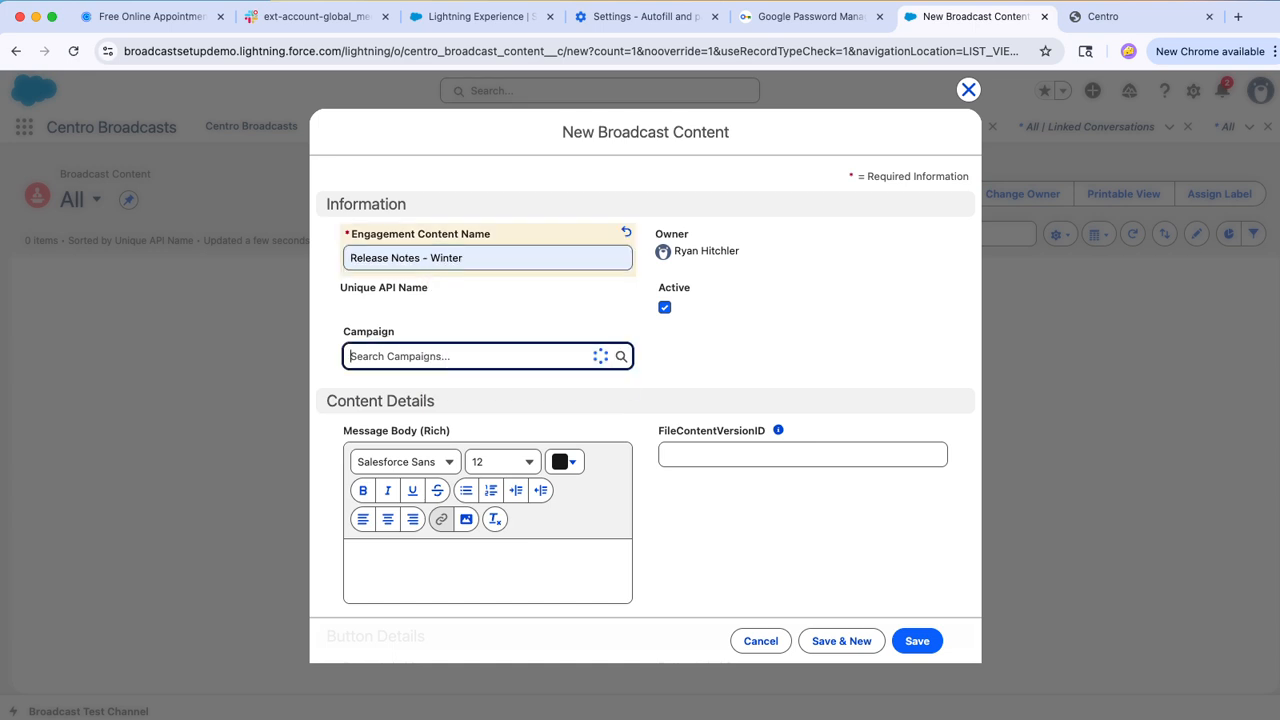
key(Tab)
scroll(487, 400, down, 2)
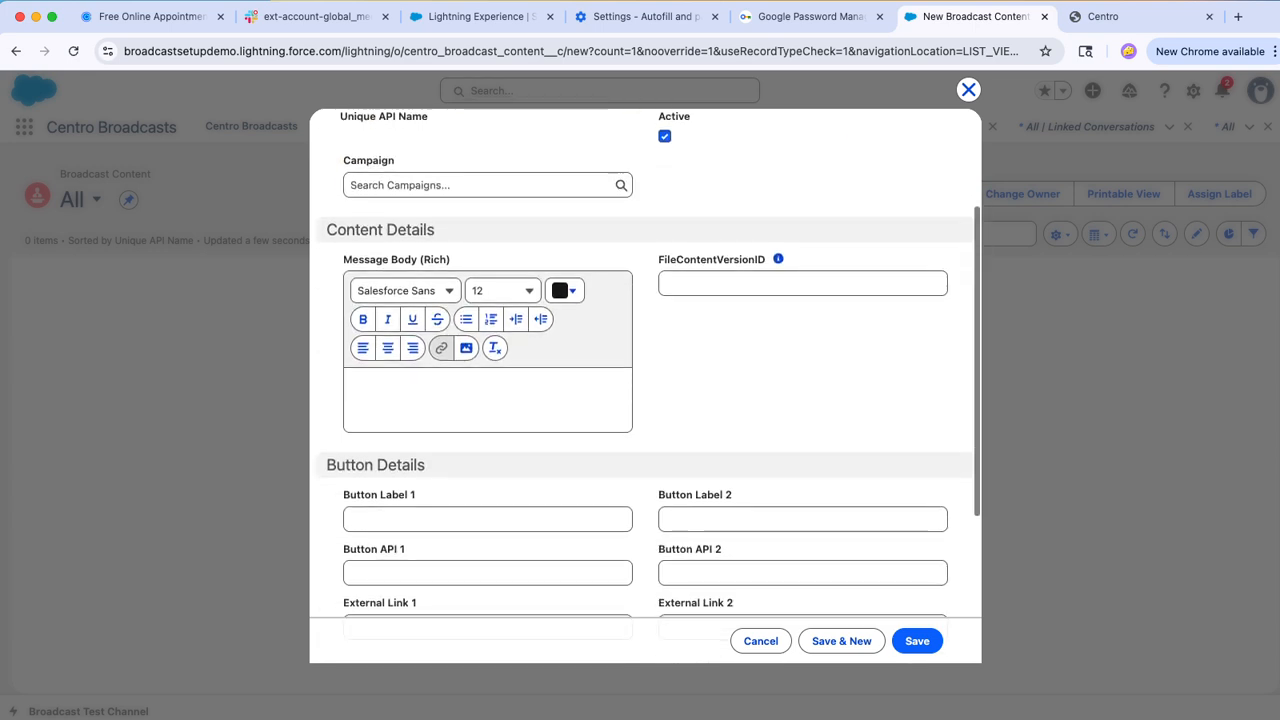
click(487, 400)
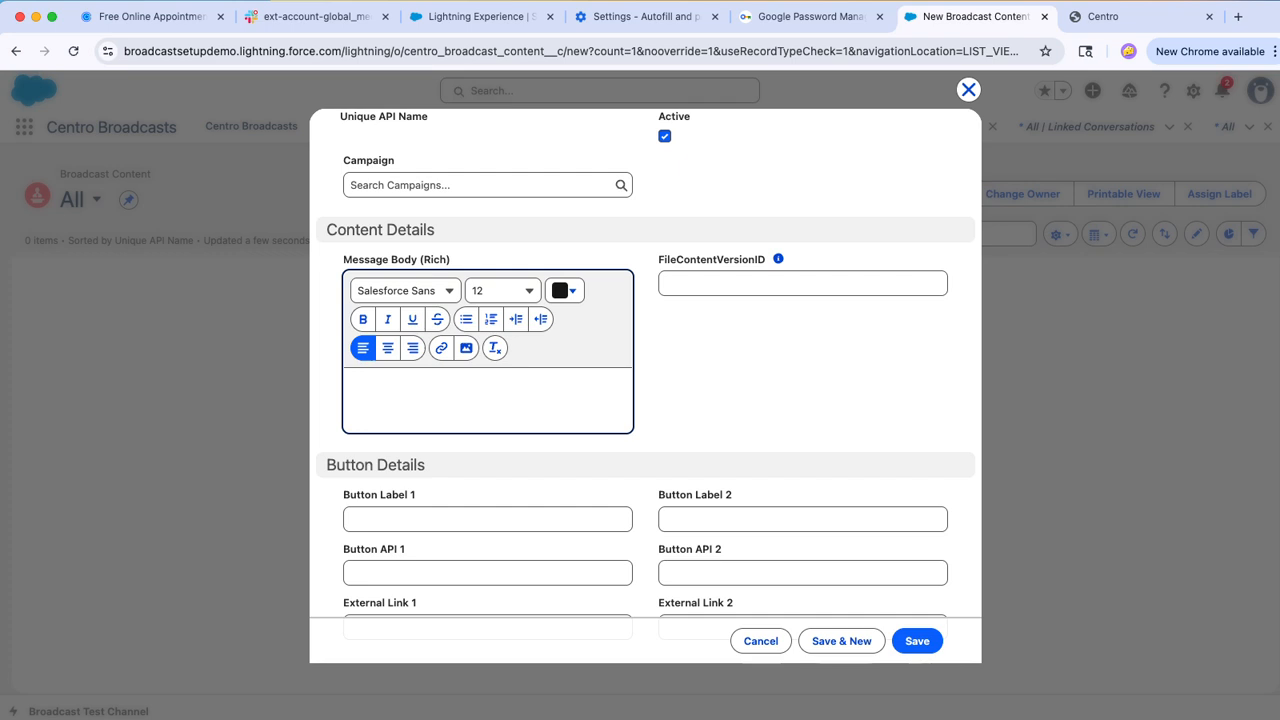
Step: Copy the latest release announcement, from "We're excited" through "personal tour", from Slack's all-centro-broadcast-demo channel and switch back to Salesforce
click(315, 16)
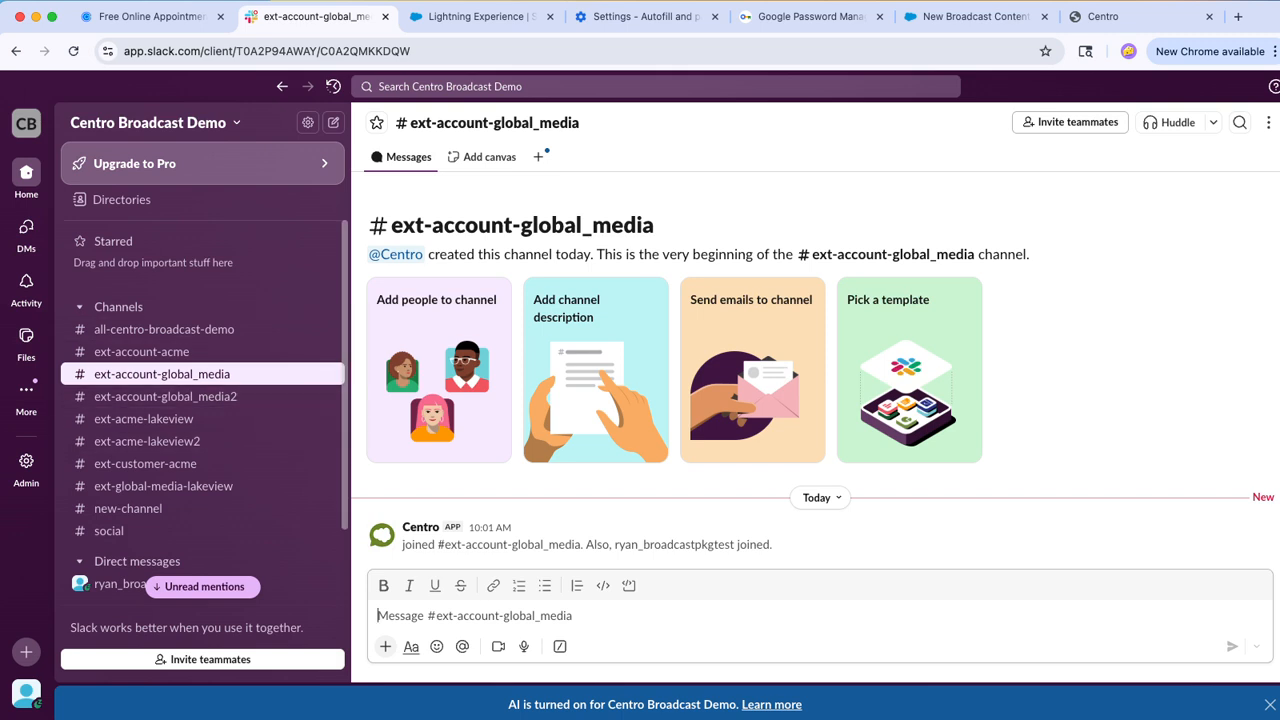
click(164, 329)
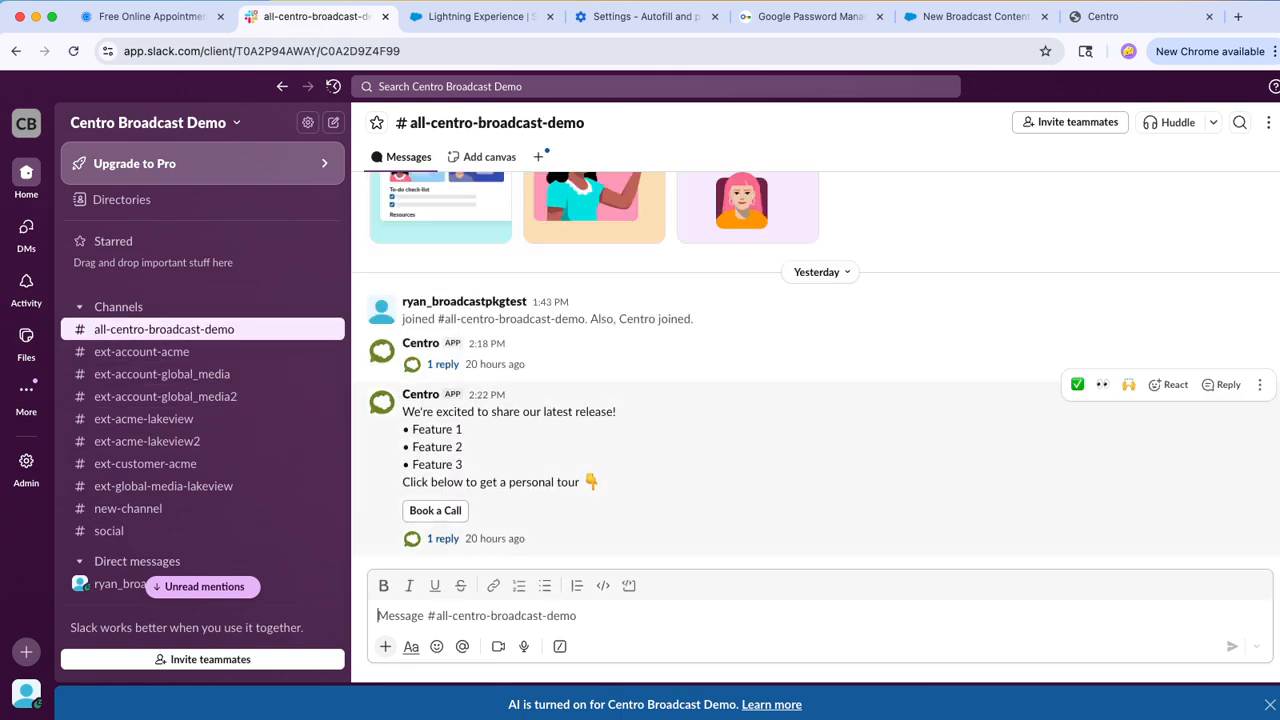
drag(602, 483, 404, 395)
click(404, 395)
click(735, 450)
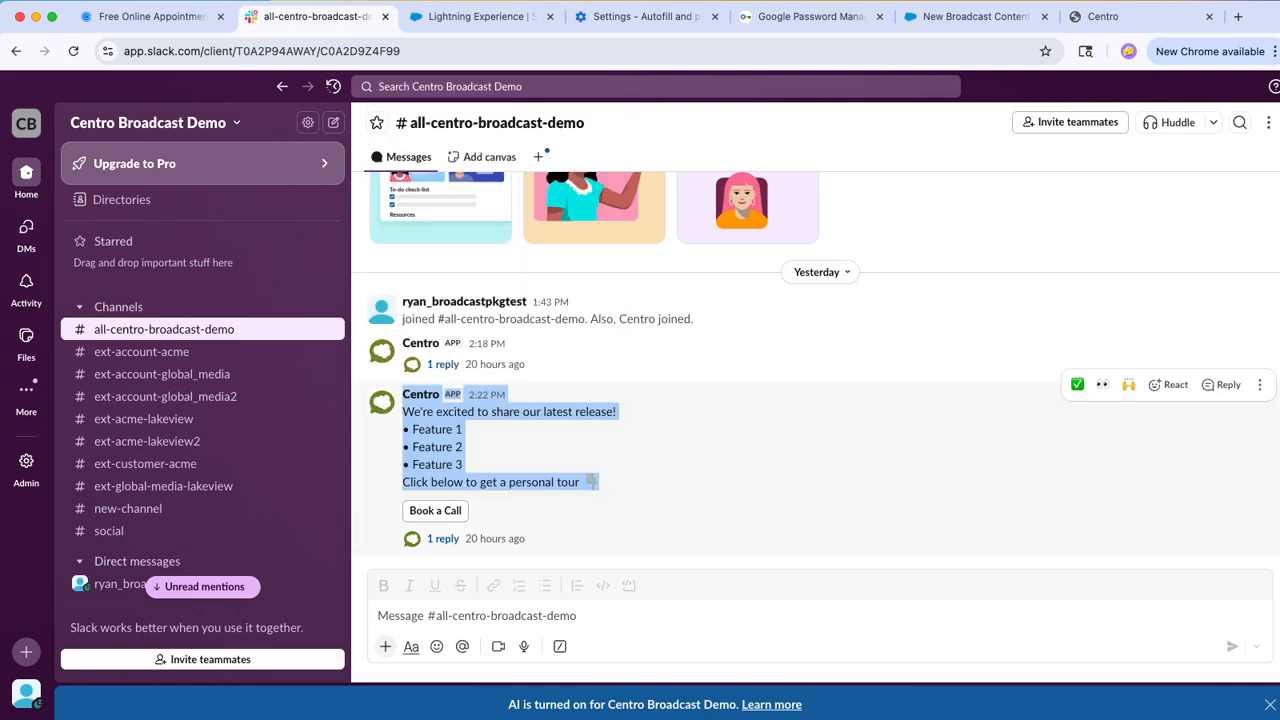
click(735, 450)
drag(600, 483, 402, 411)
key(super+c)
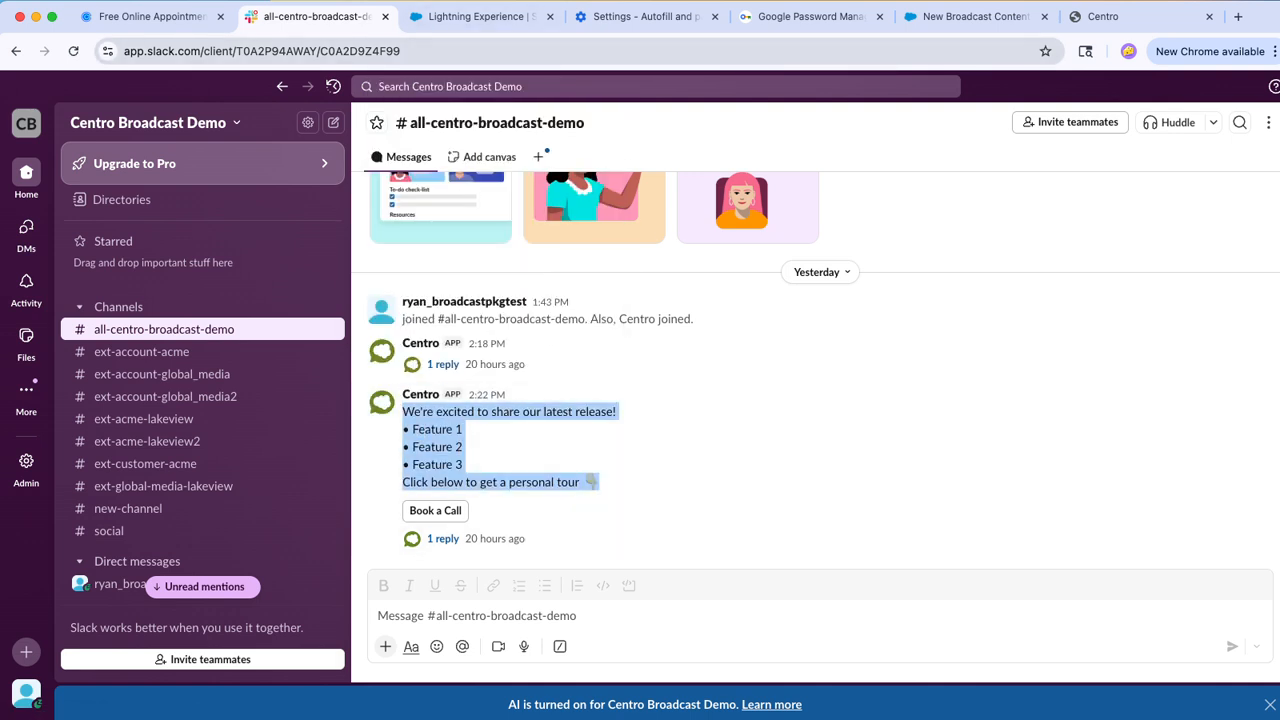
click(478, 16)
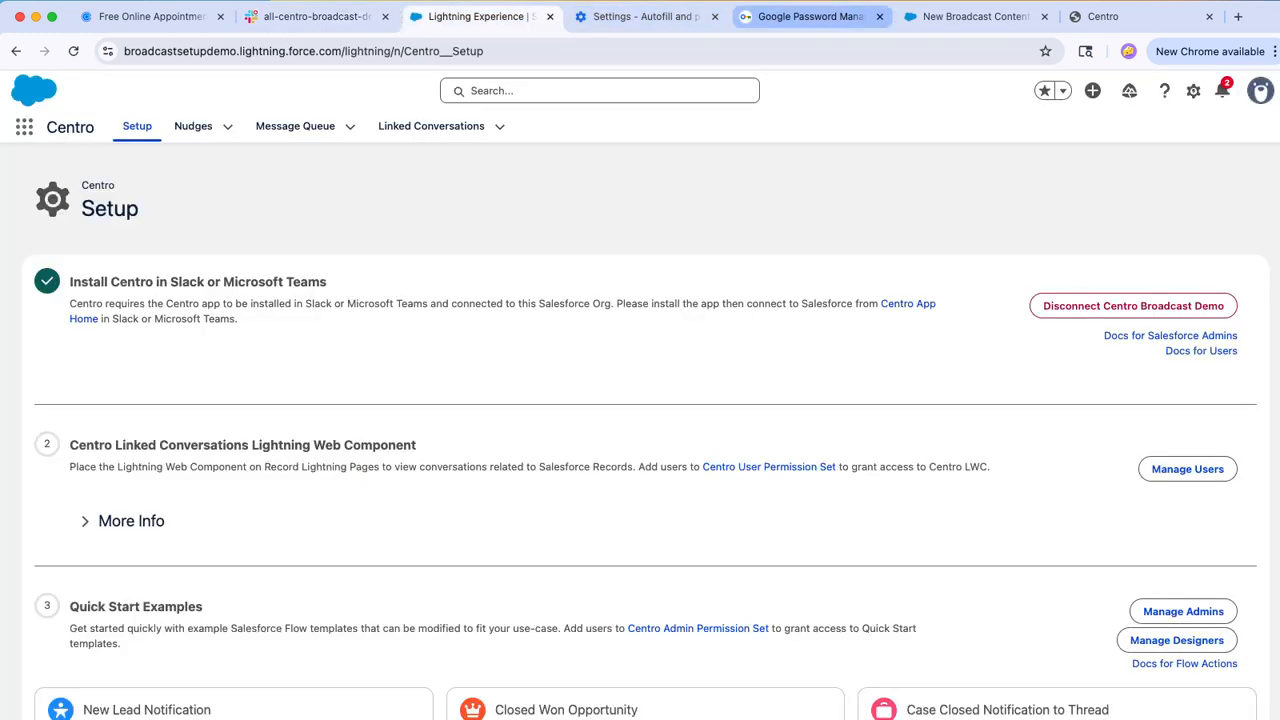
Step: Return to the new Broadcast Content form in Salesforce and paste the copied release announcement into the rich message body
click(810, 16)
click(645, 16)
click(975, 16)
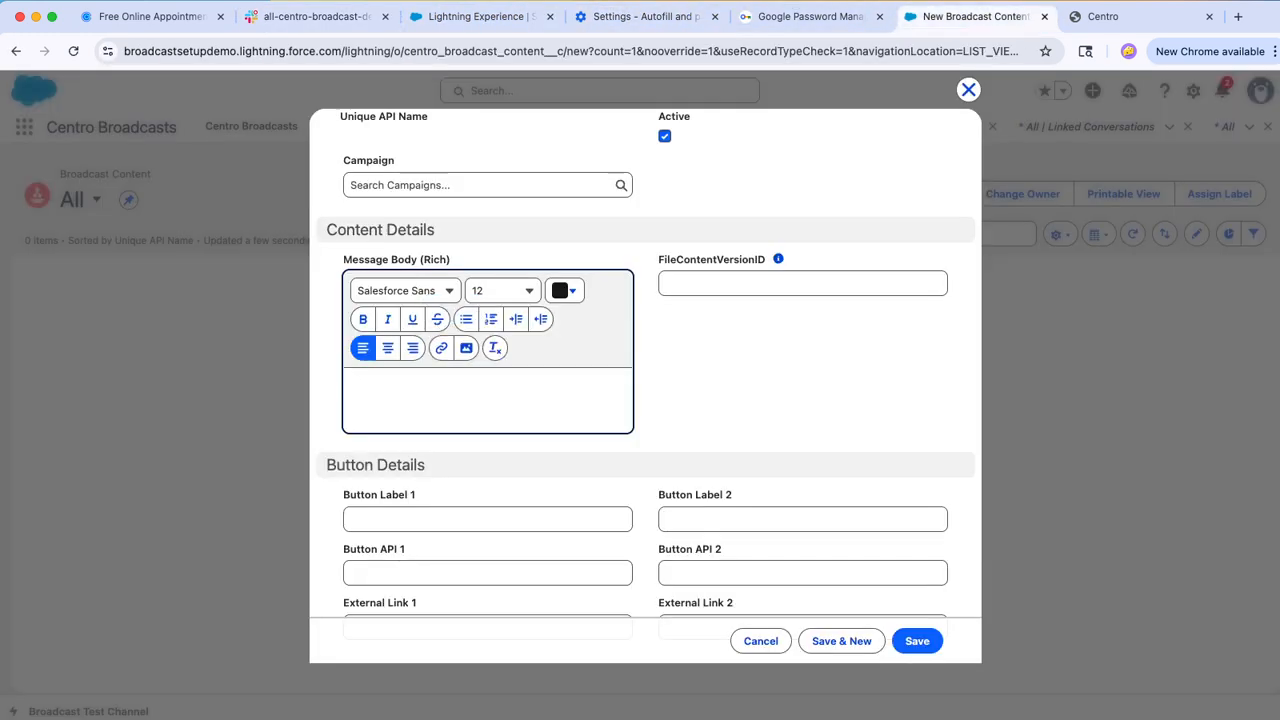
key(super+v)
scroll(645, 370, down, 3)
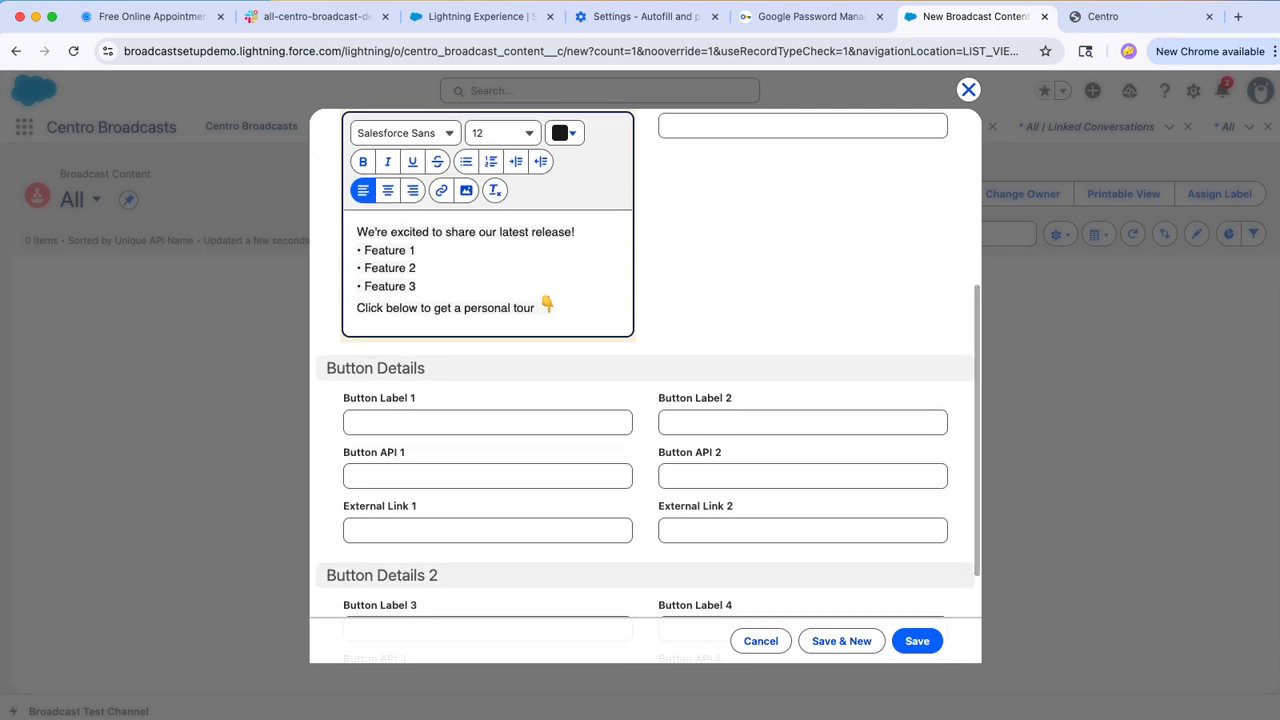
click(487, 422)
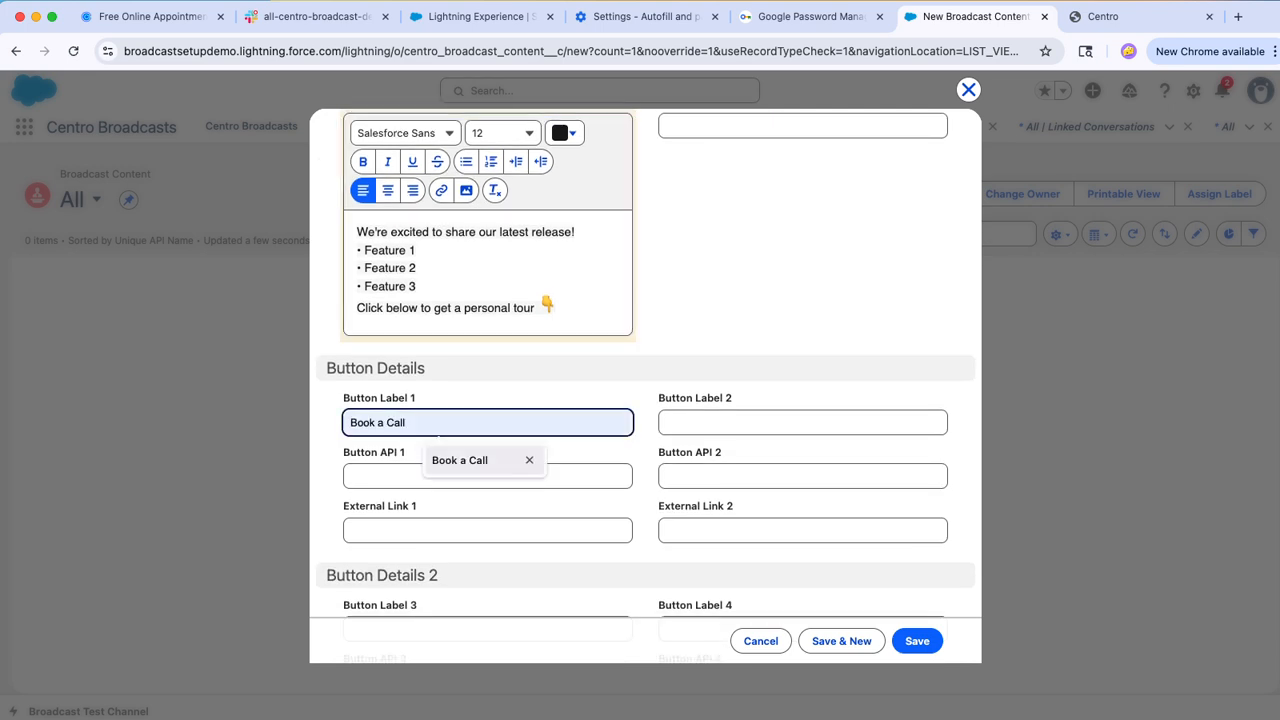
click(470, 461)
click(470, 475)
click(470, 514)
click(470, 530)
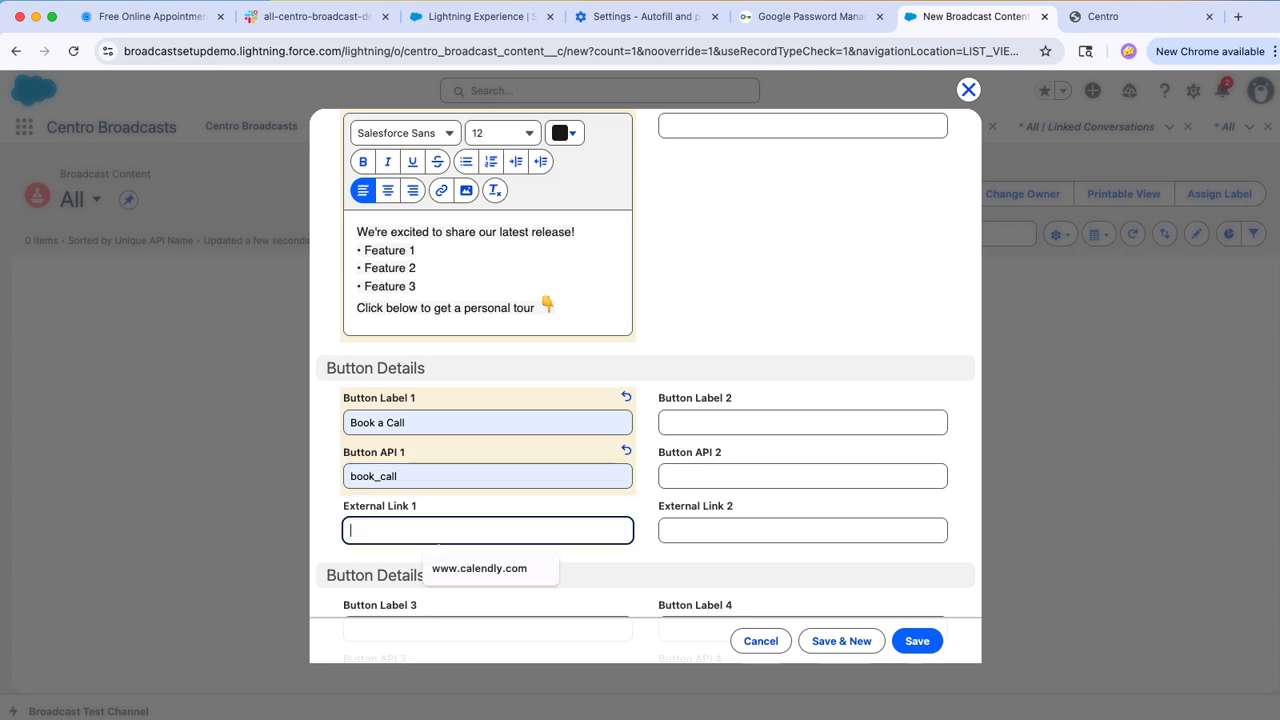
click(475, 567)
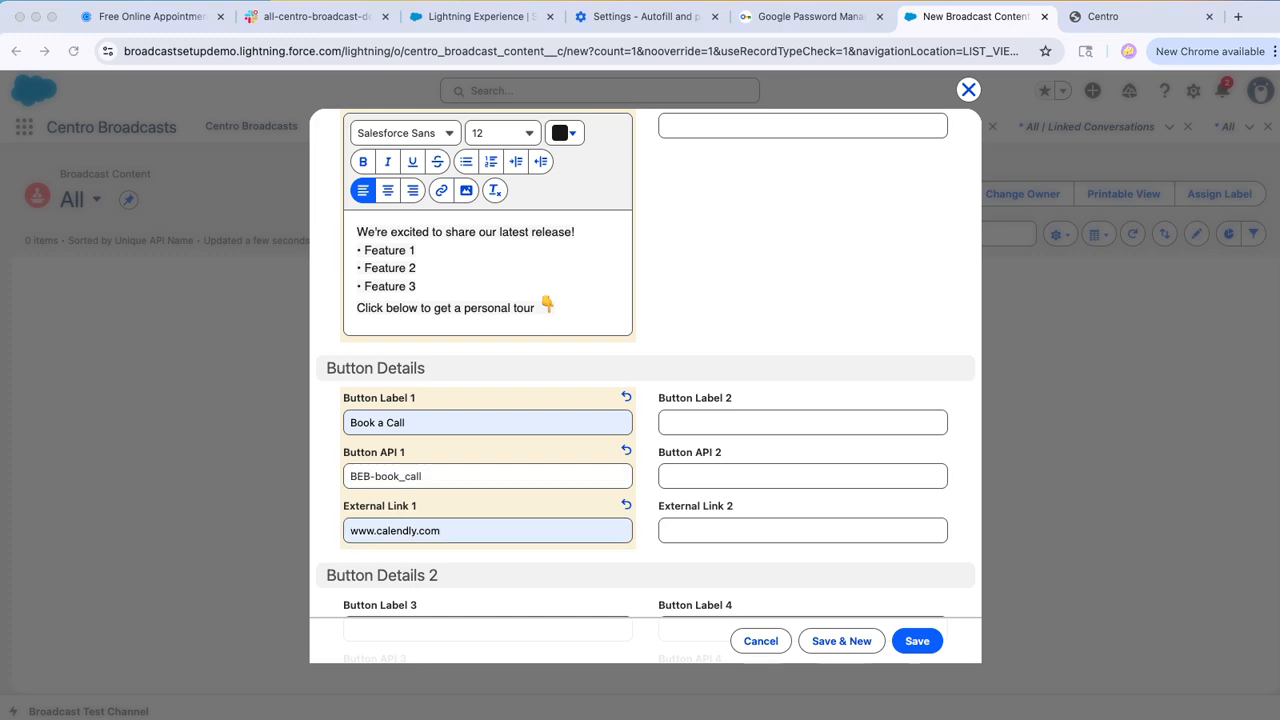
click(917, 641)
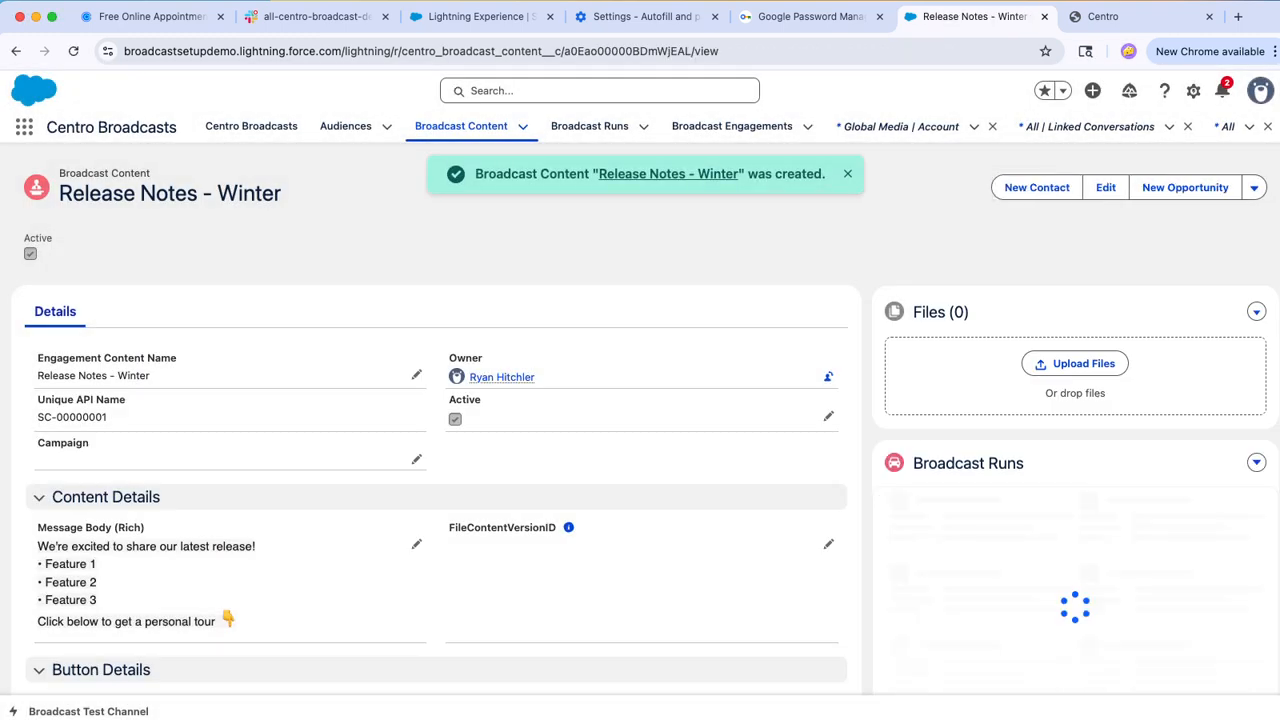
scroll(640, 450, down, 7)
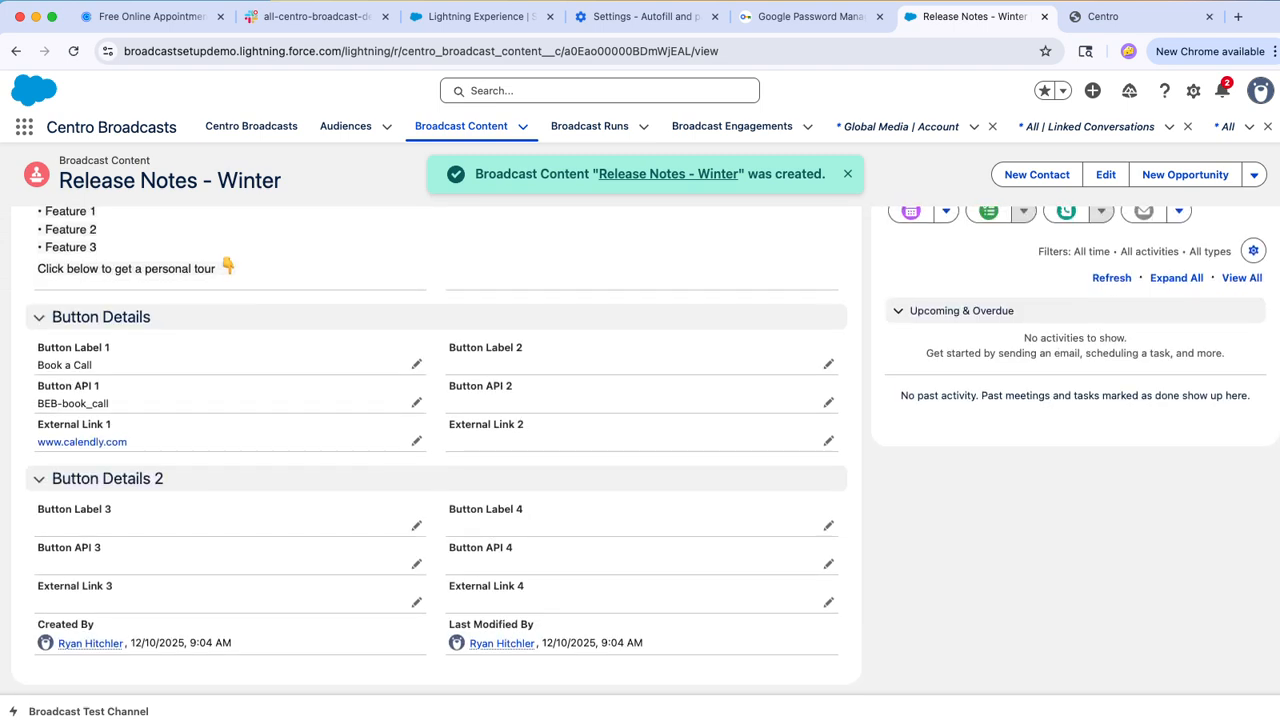
Step: Start a broadcast from the Centro Broadcasts home page and choose the External Customers - Slack Connect audience
click(251, 126)
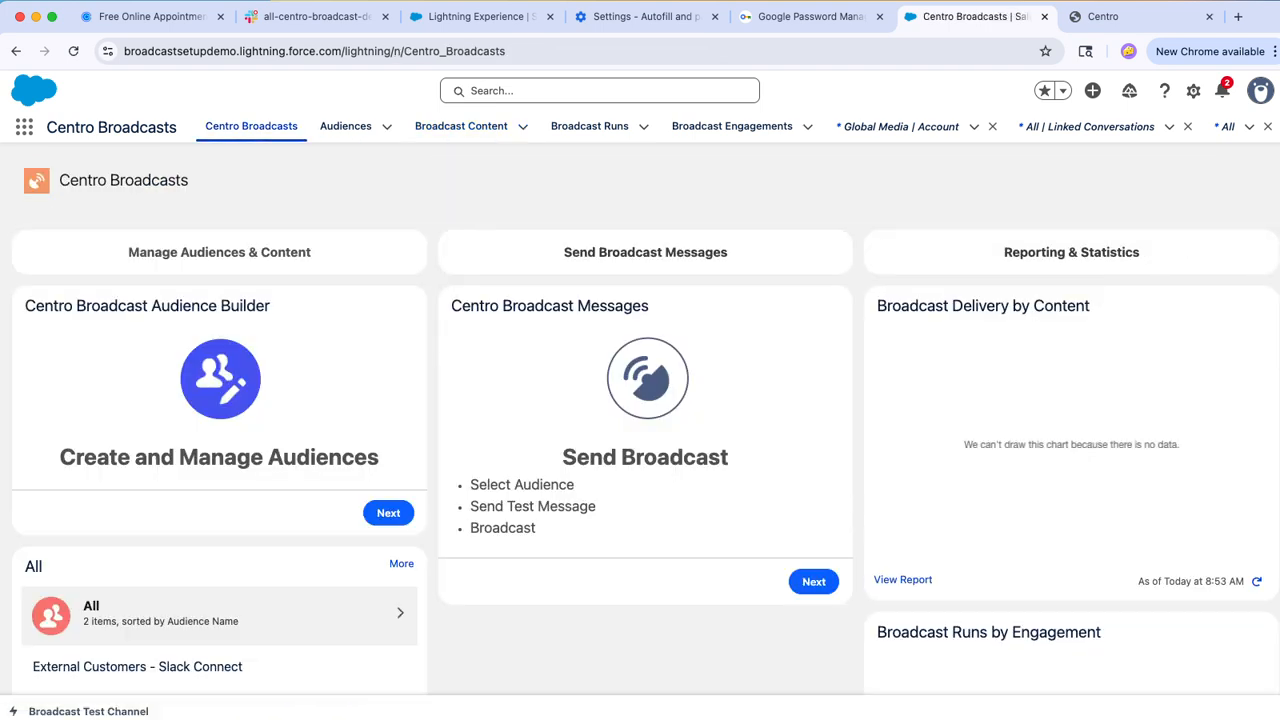
key(super+Tab)
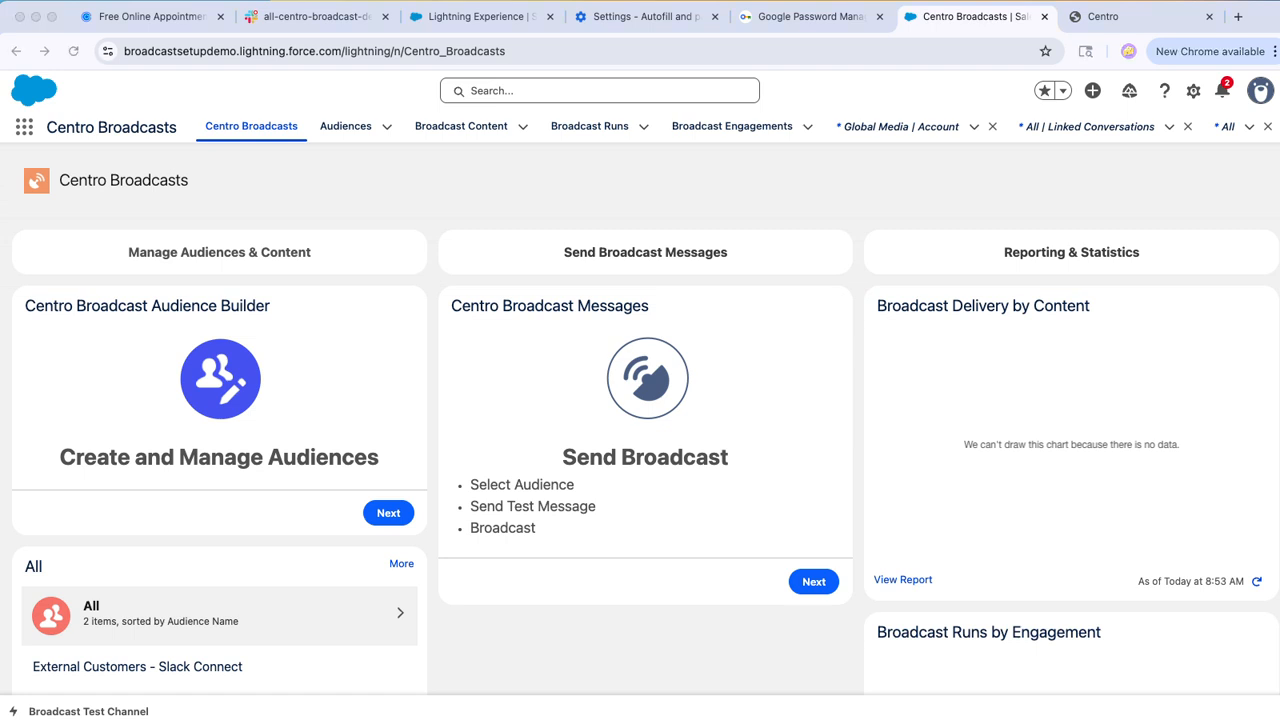
click(814, 581)
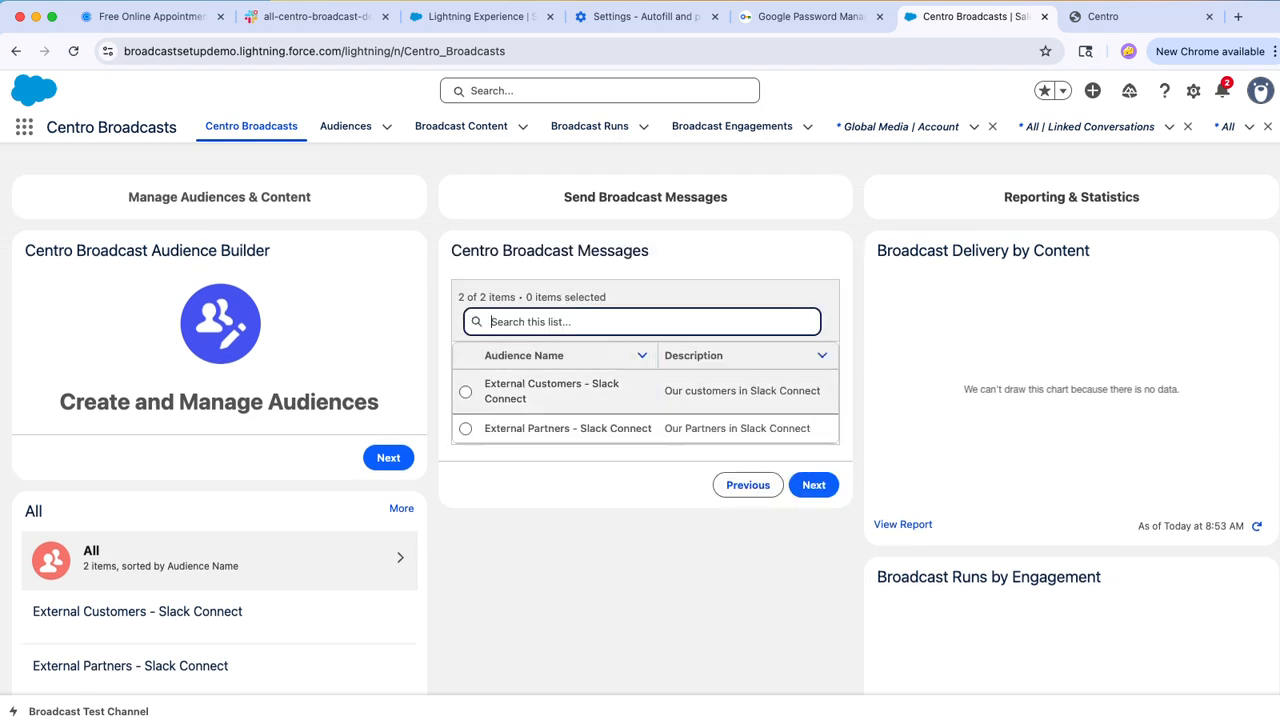
click(465, 392)
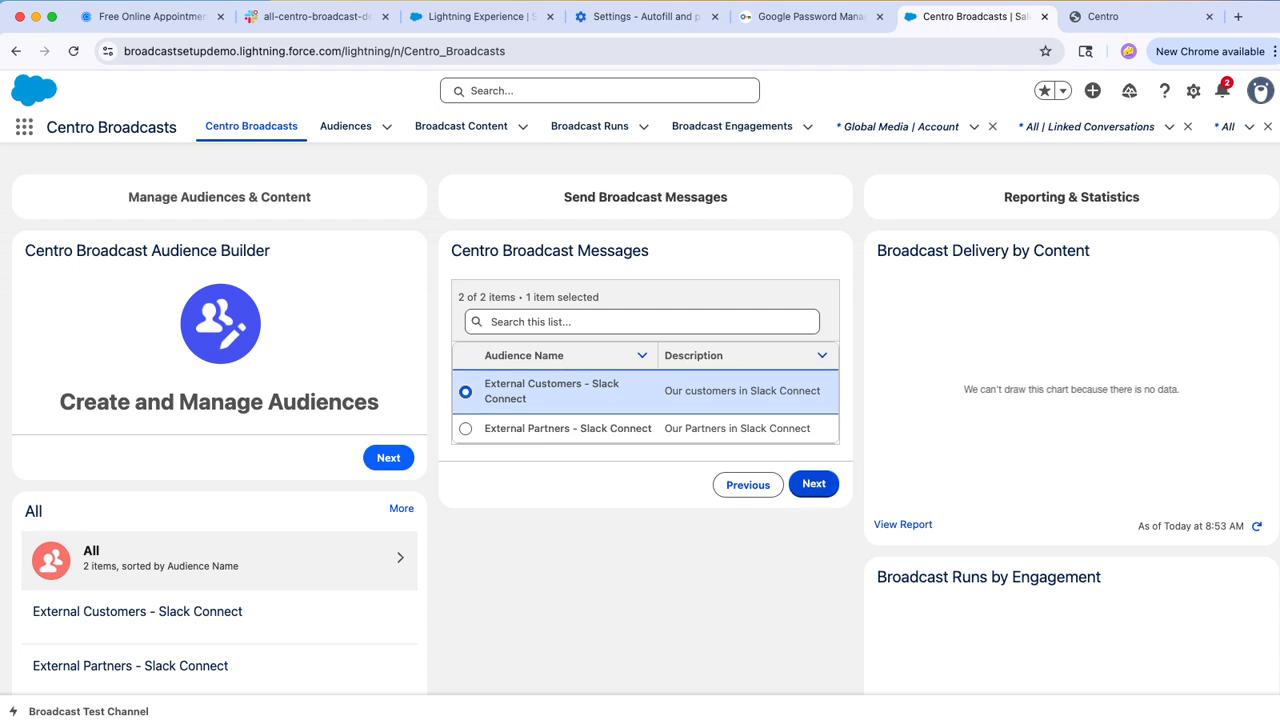
click(814, 483)
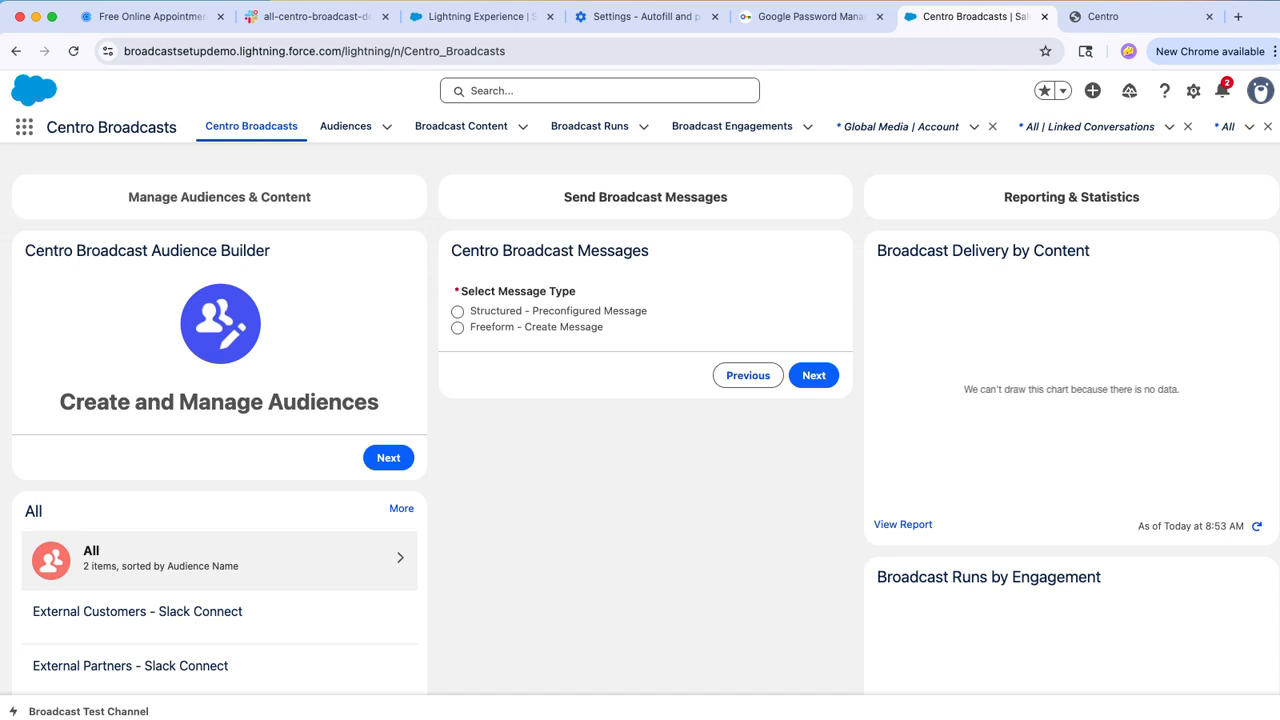
Step: Choose the Structured - Preconfigured Message type and pick Release Notes - Winter as the message to send
click(458, 312)
click(814, 375)
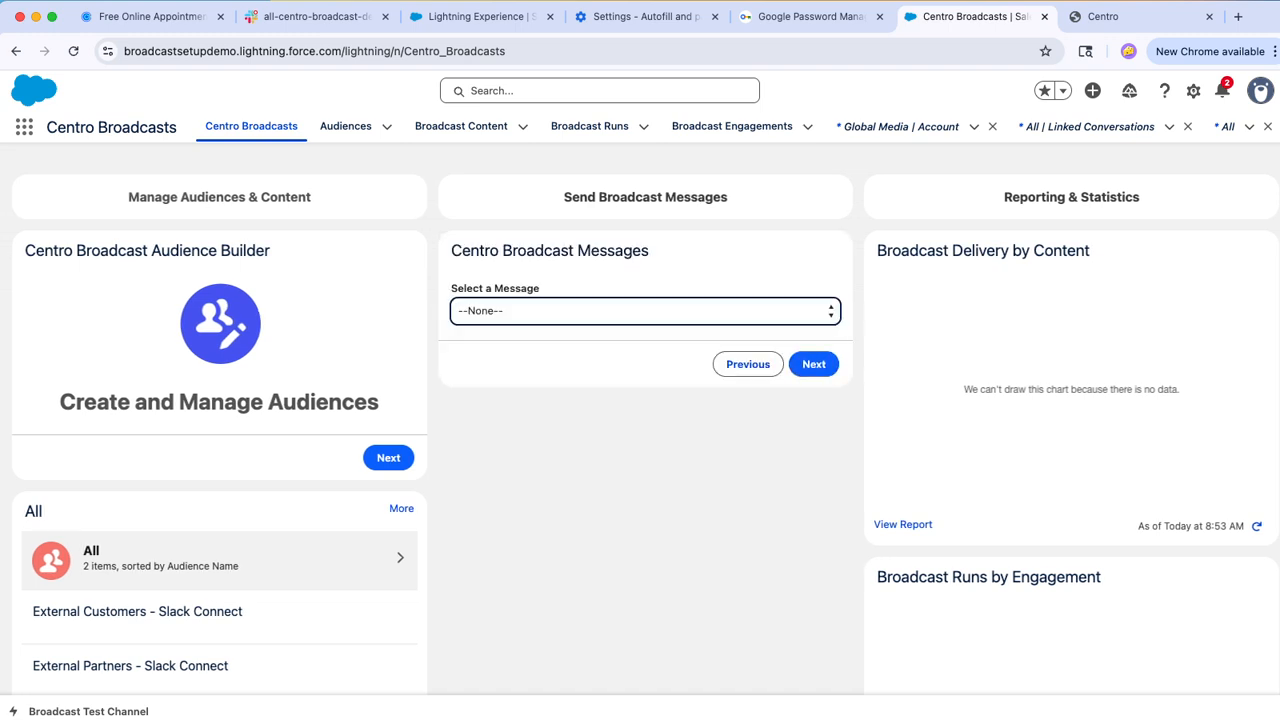
click(748, 364)
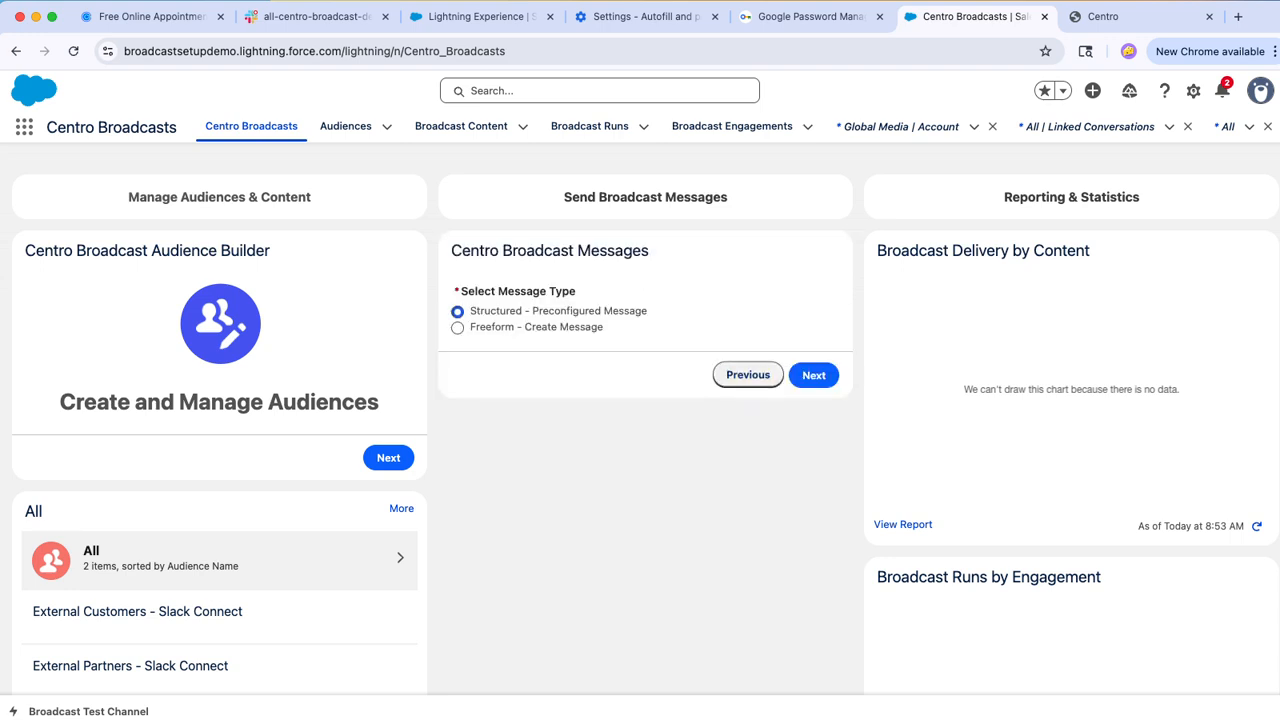
click(814, 375)
click(680, 311)
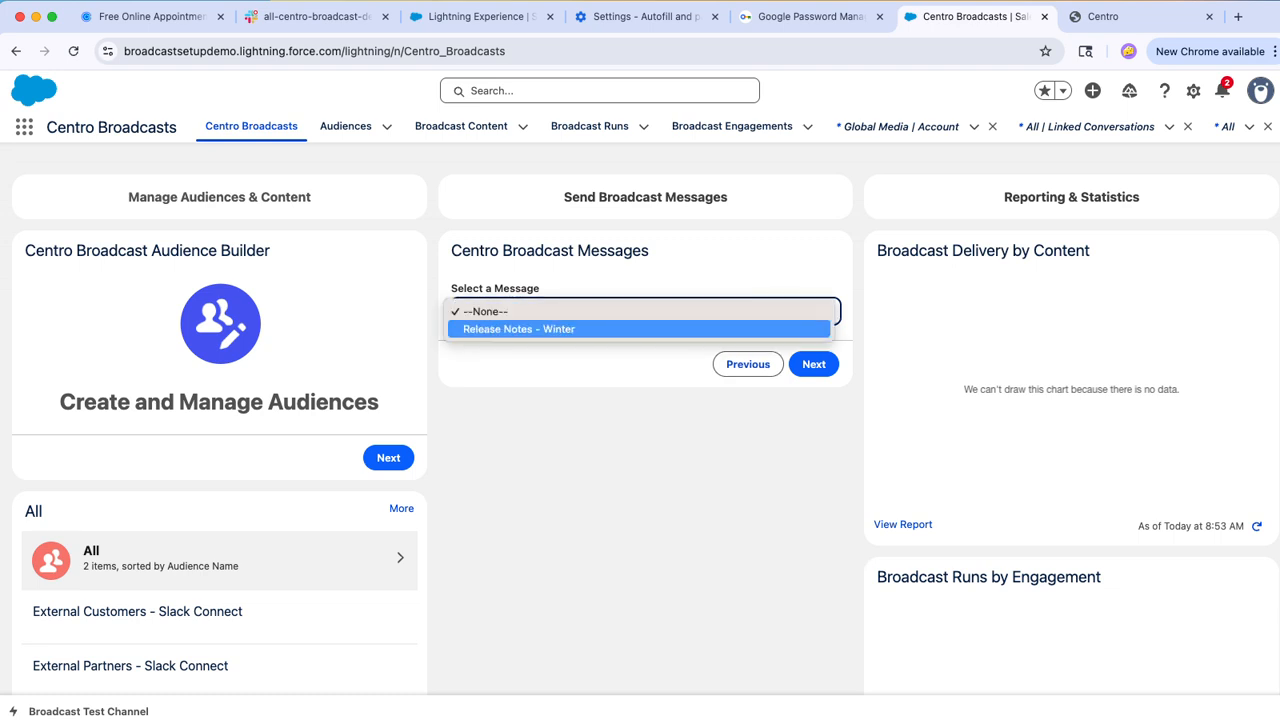
click(540, 329)
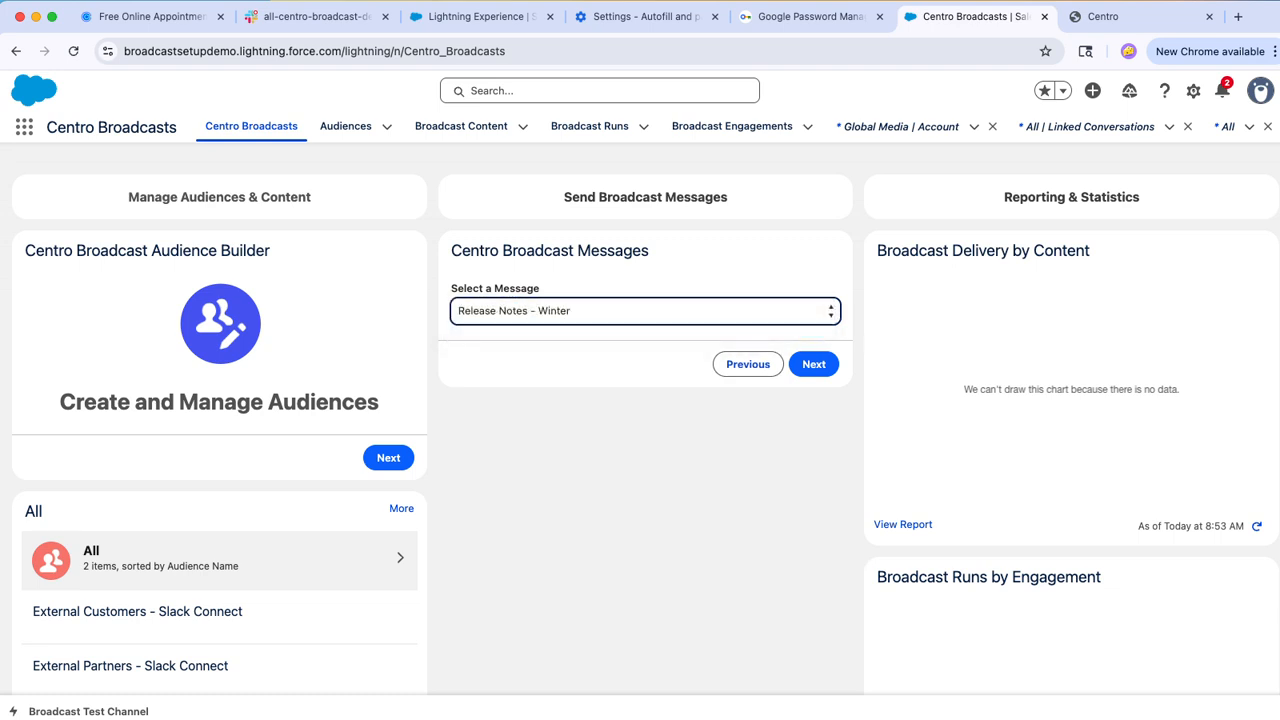
click(814, 364)
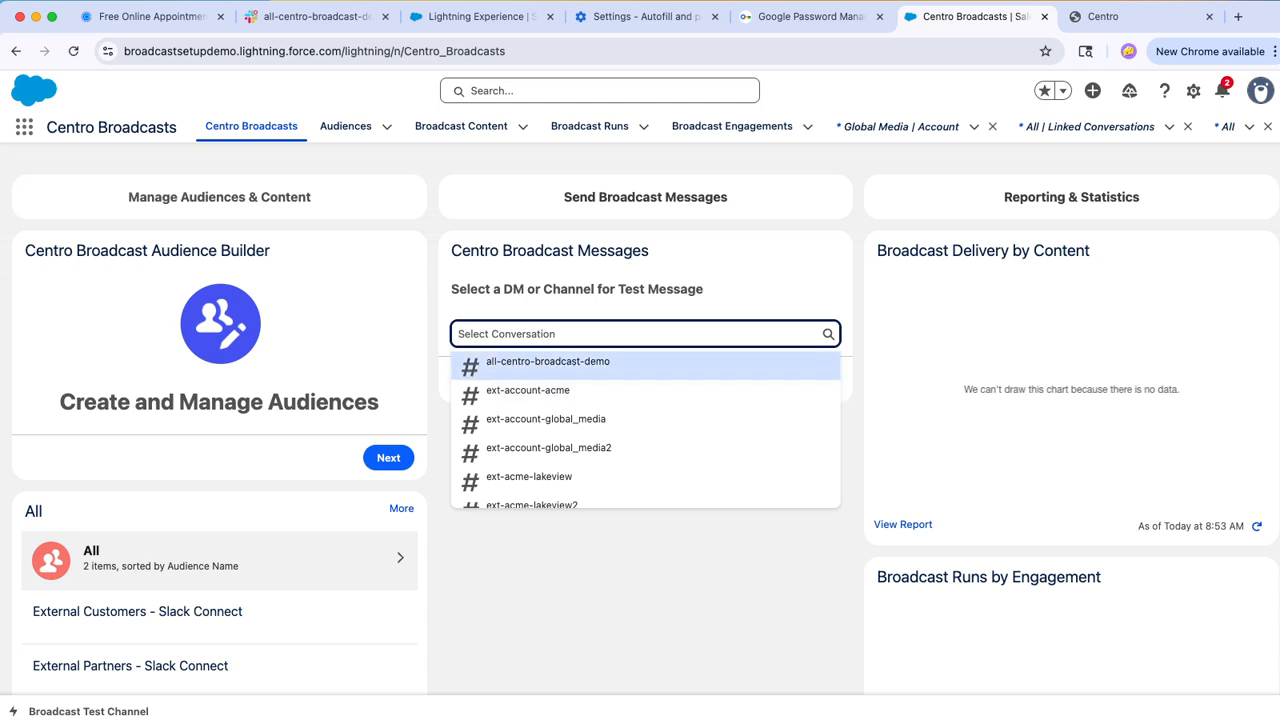
Step: Send a test message to all-centro-broadcast-demo, check it in Slack and return to Salesforce
click(548, 363)
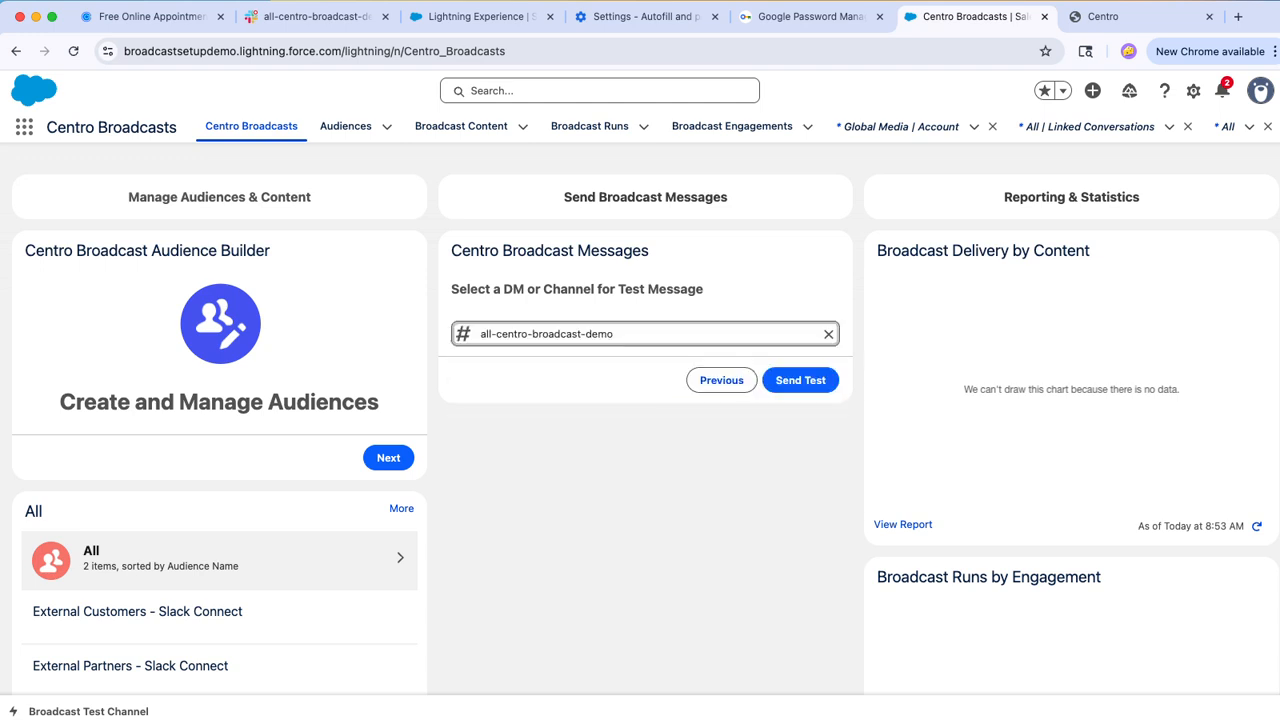
click(800, 380)
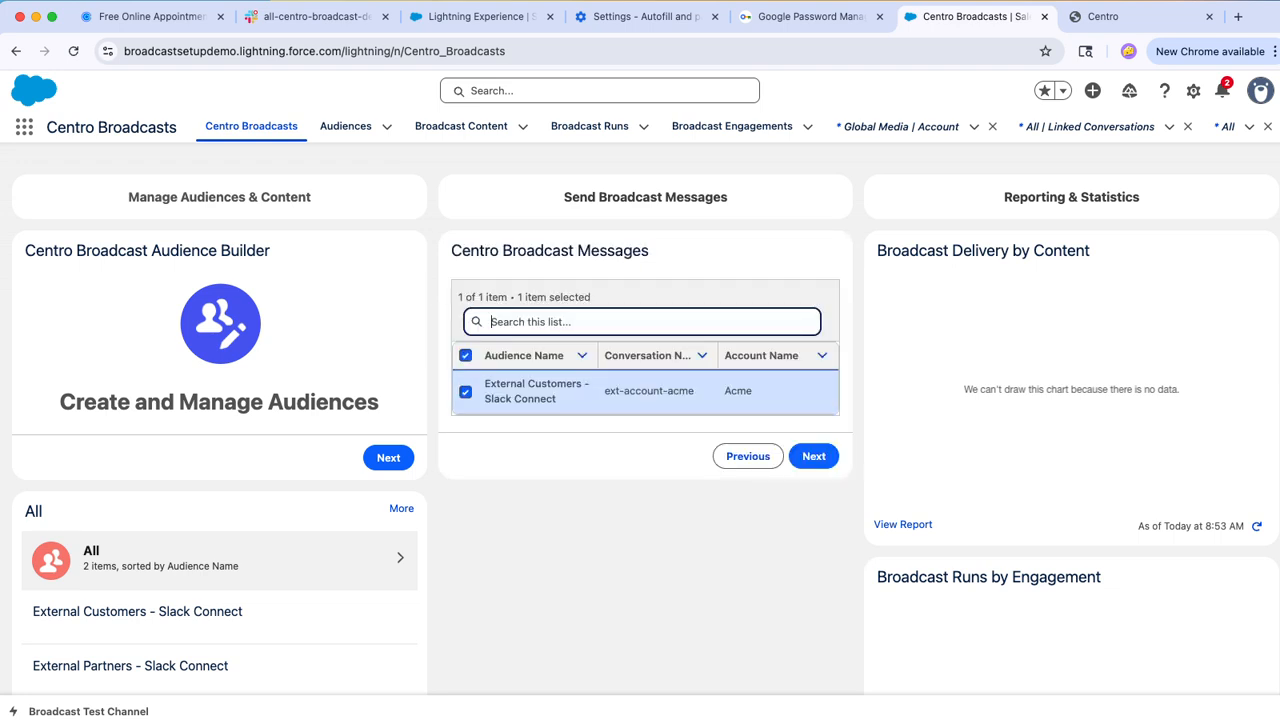
click(312, 16)
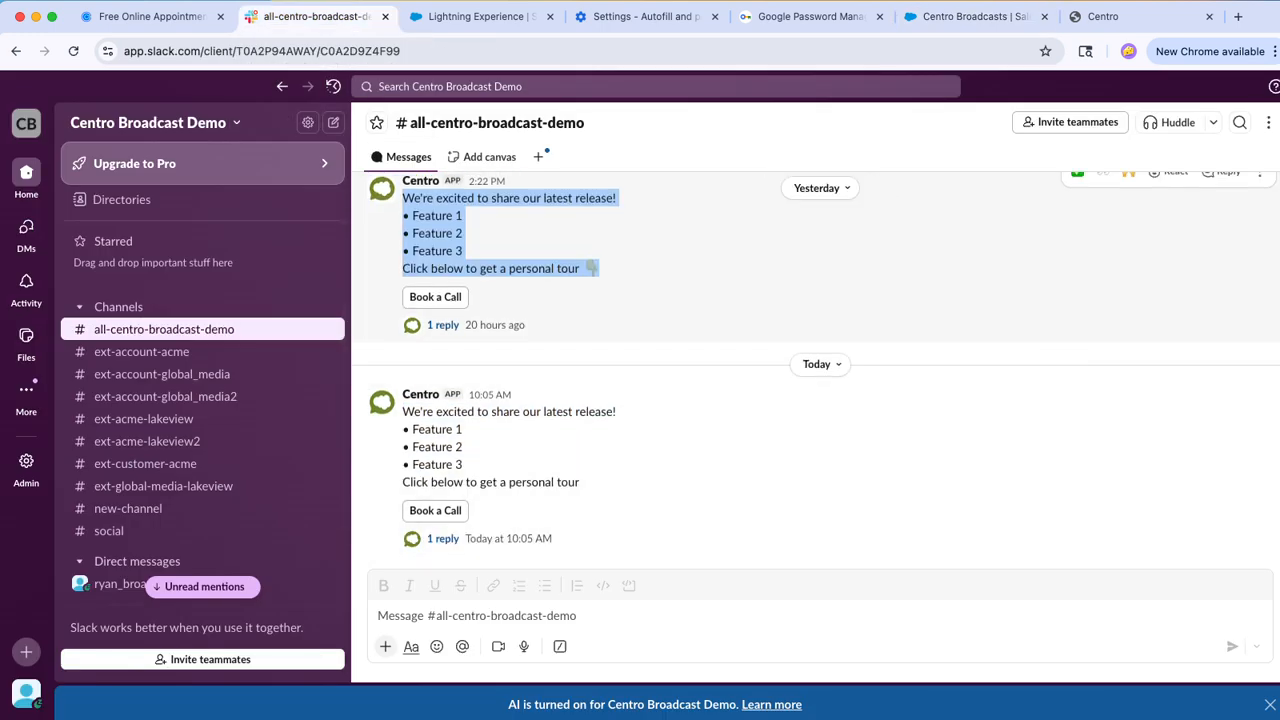
click(965, 16)
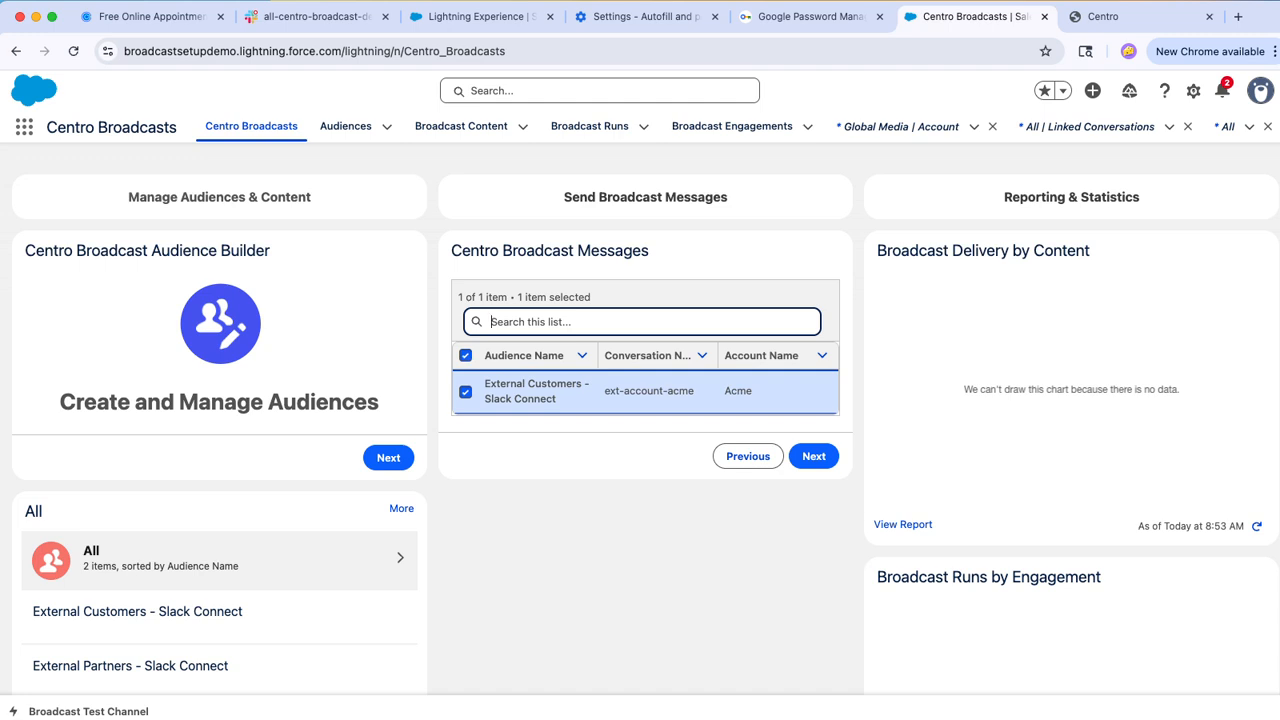
Step: Send the broadcast to the ext-account-acme conversation and check the message and its Book a Call link in that Slack channel
click(813, 455)
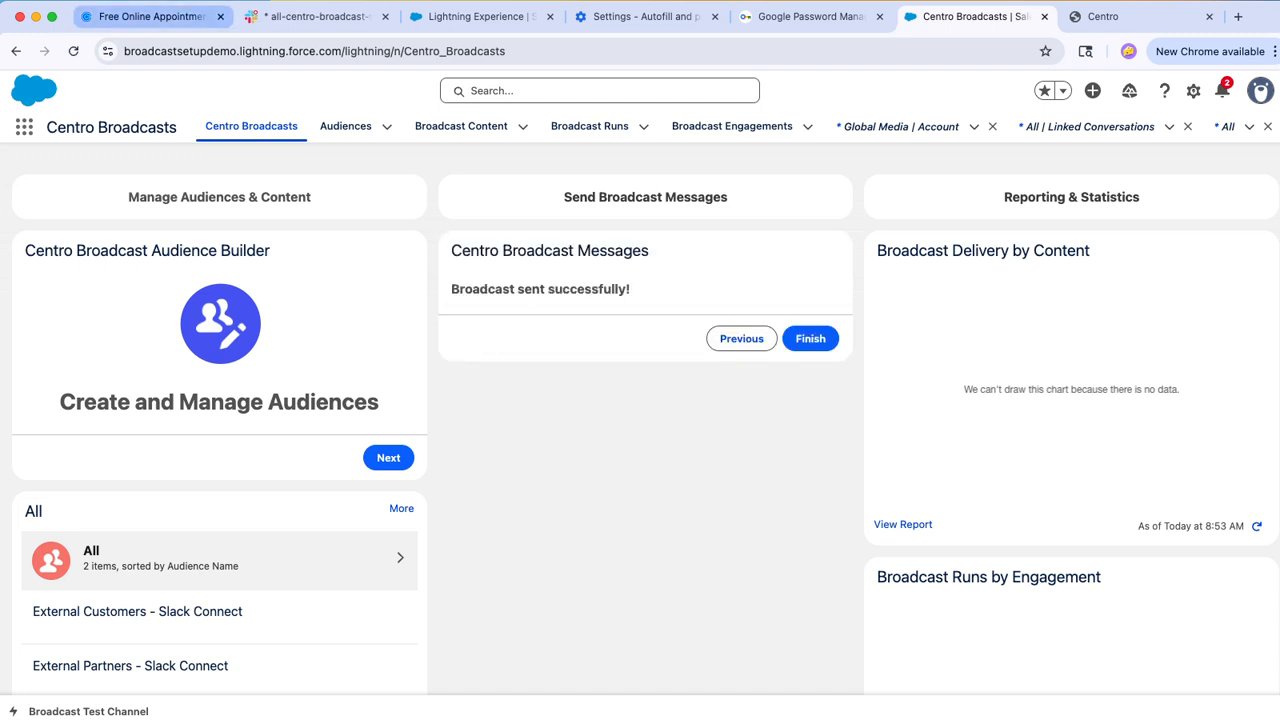
click(310, 16)
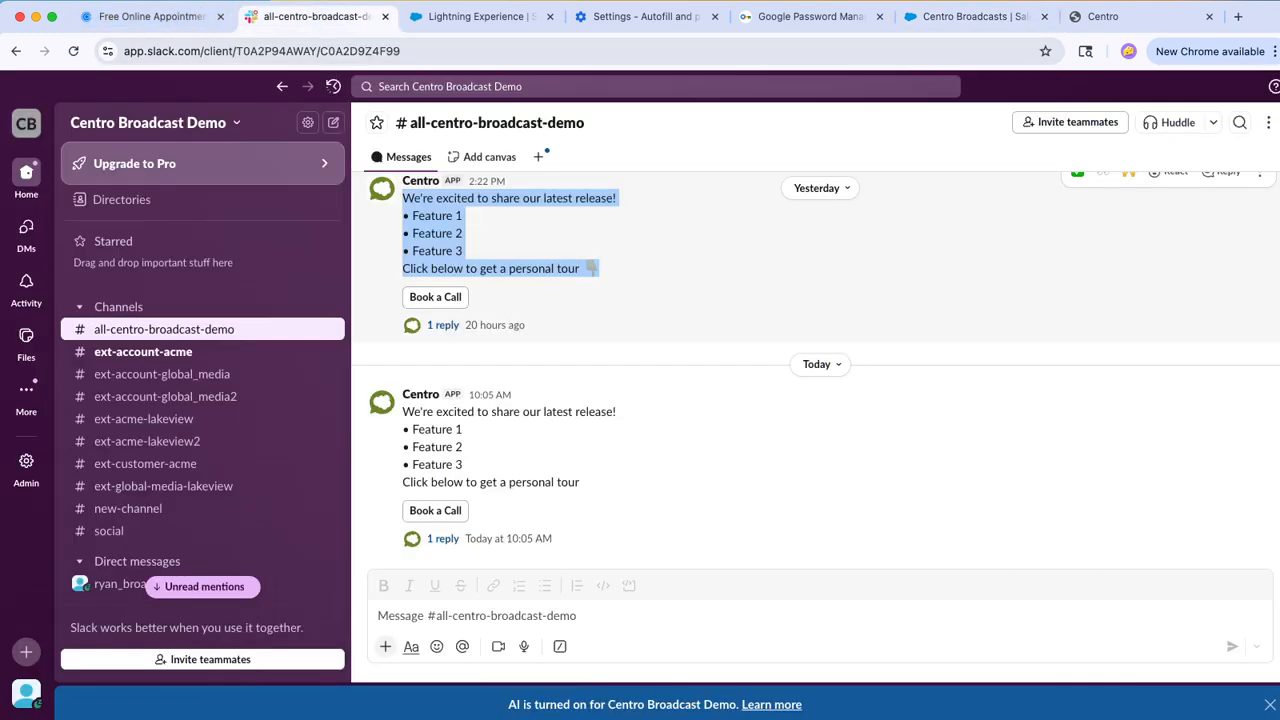
click(143, 352)
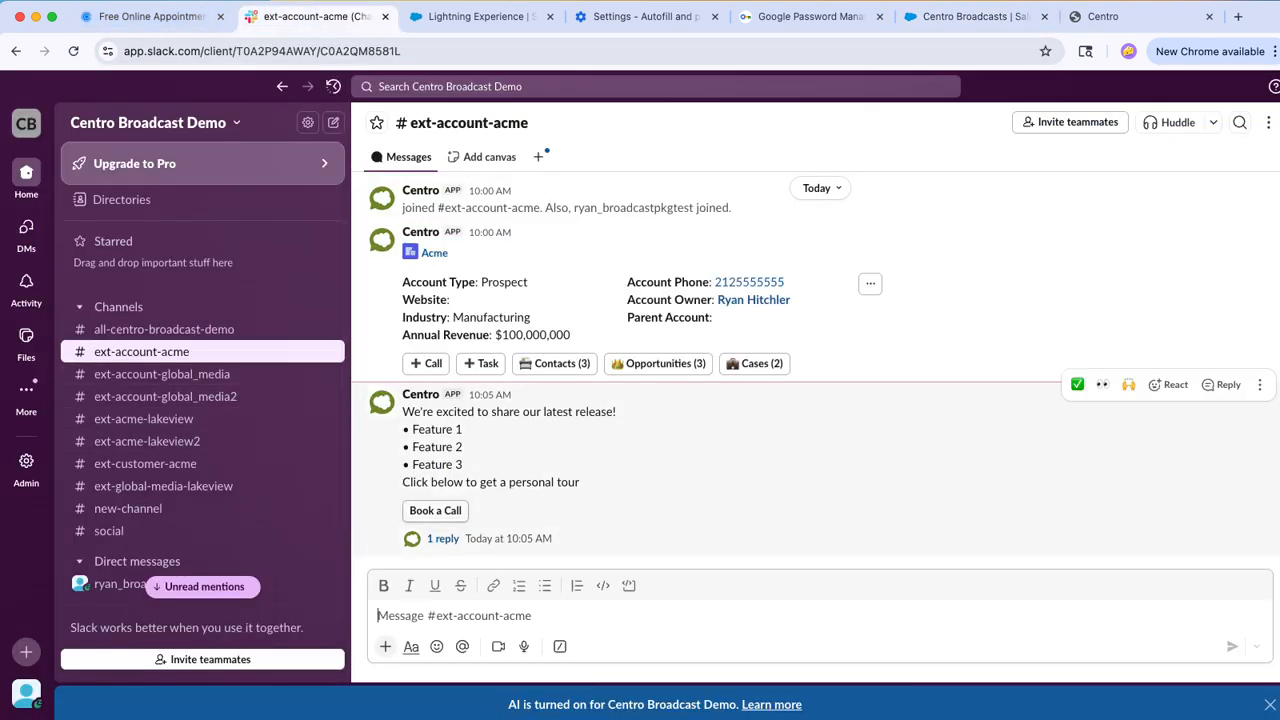
click(435, 510)
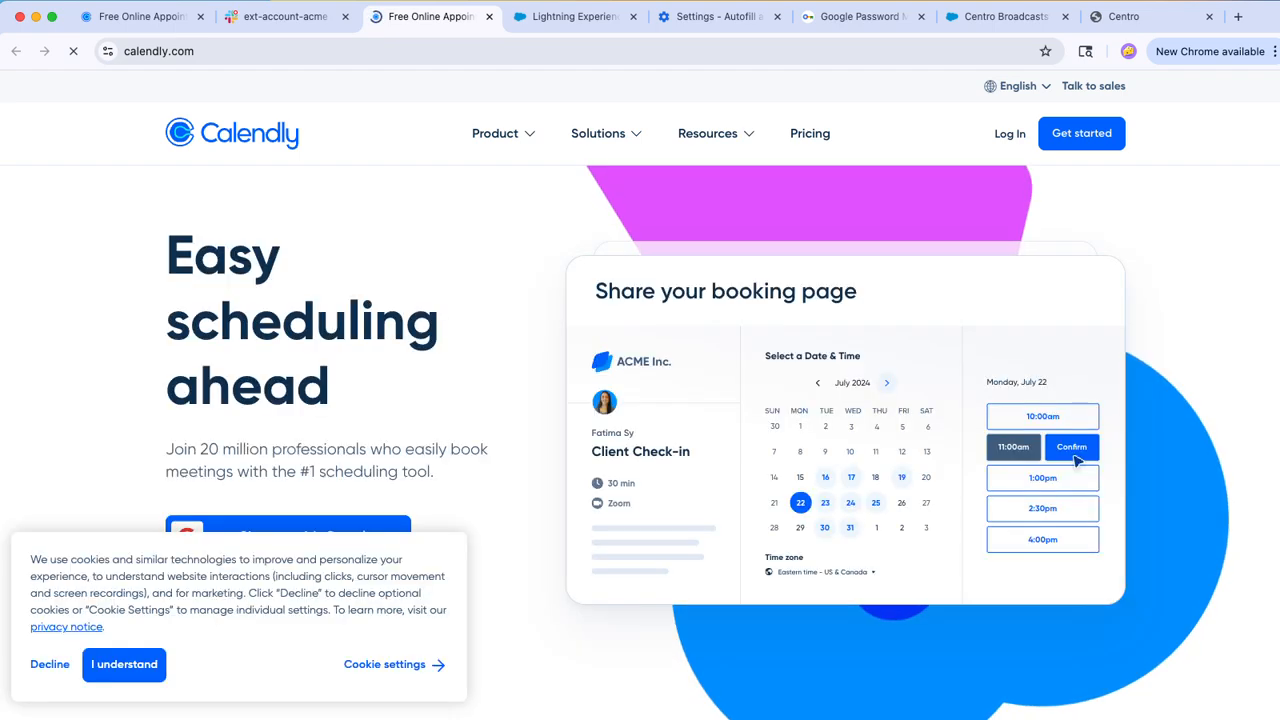
click(285, 16)
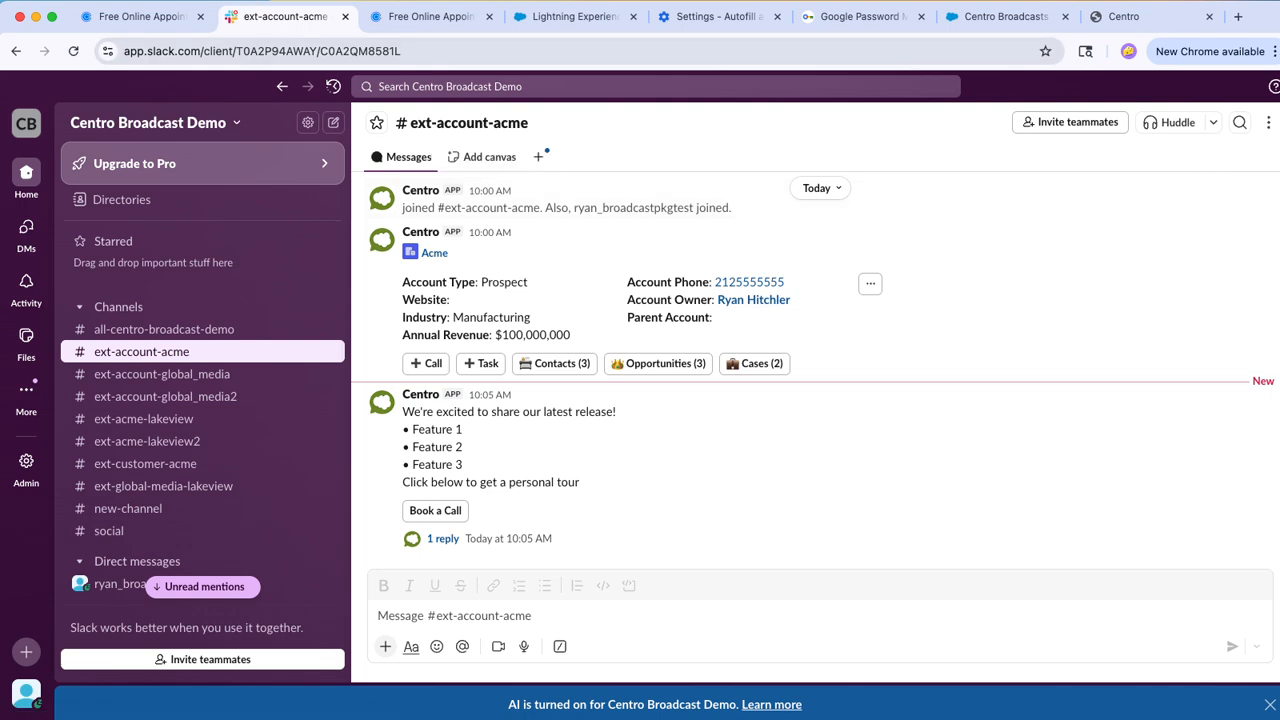
click(140, 16)
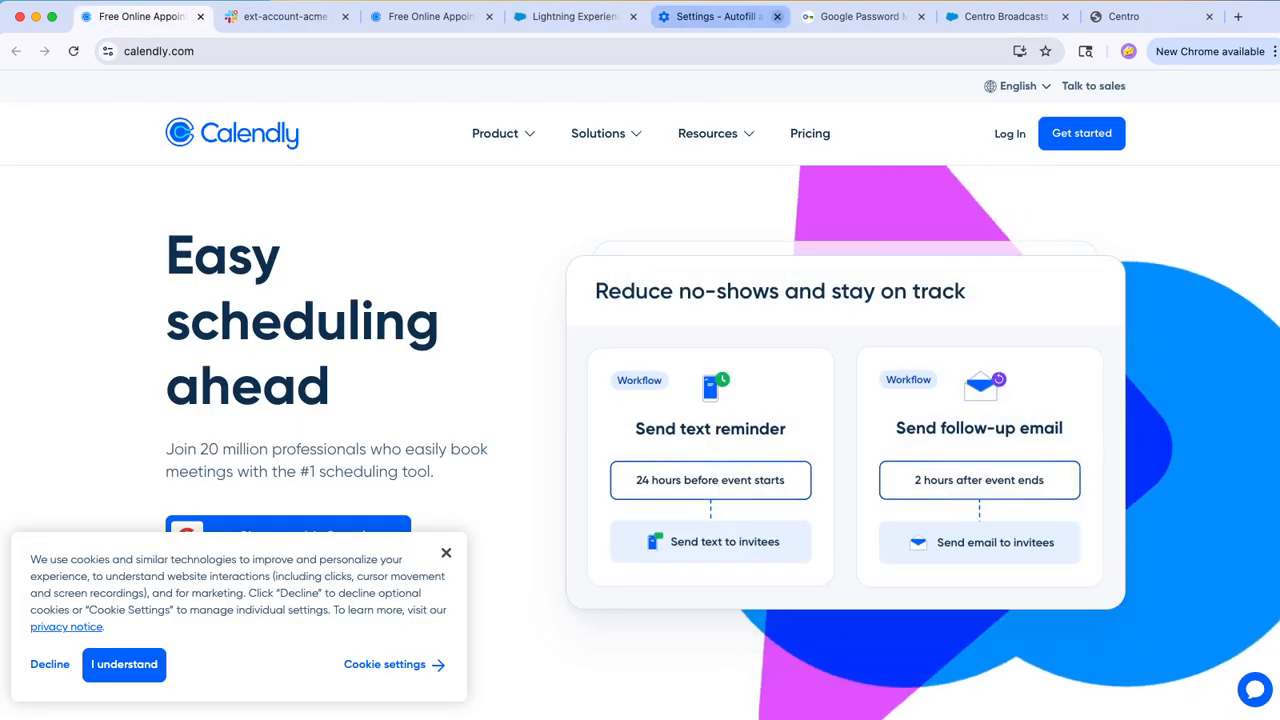
Step: Return to Centro Broadcasts in Salesforce and examine the Broadcast Delivery by Content and Broadcast Runs by Engagement charts
click(1000, 16)
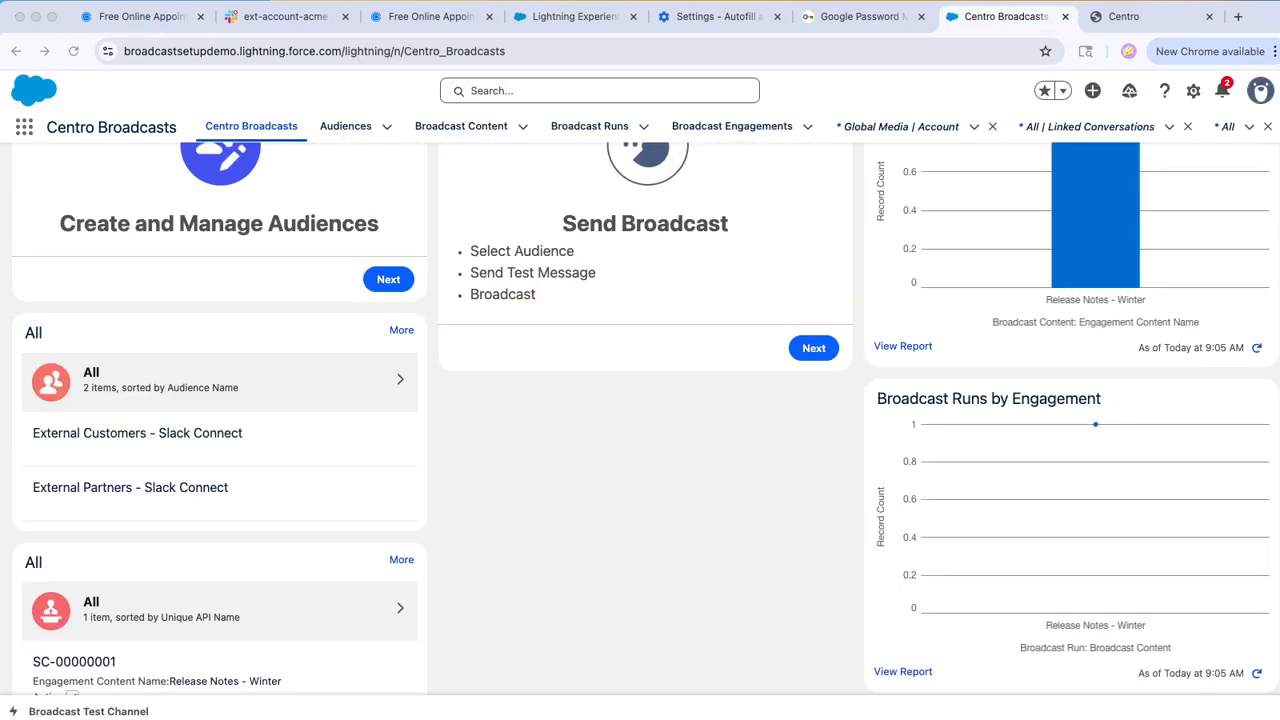
scroll(645, 418, up, 3)
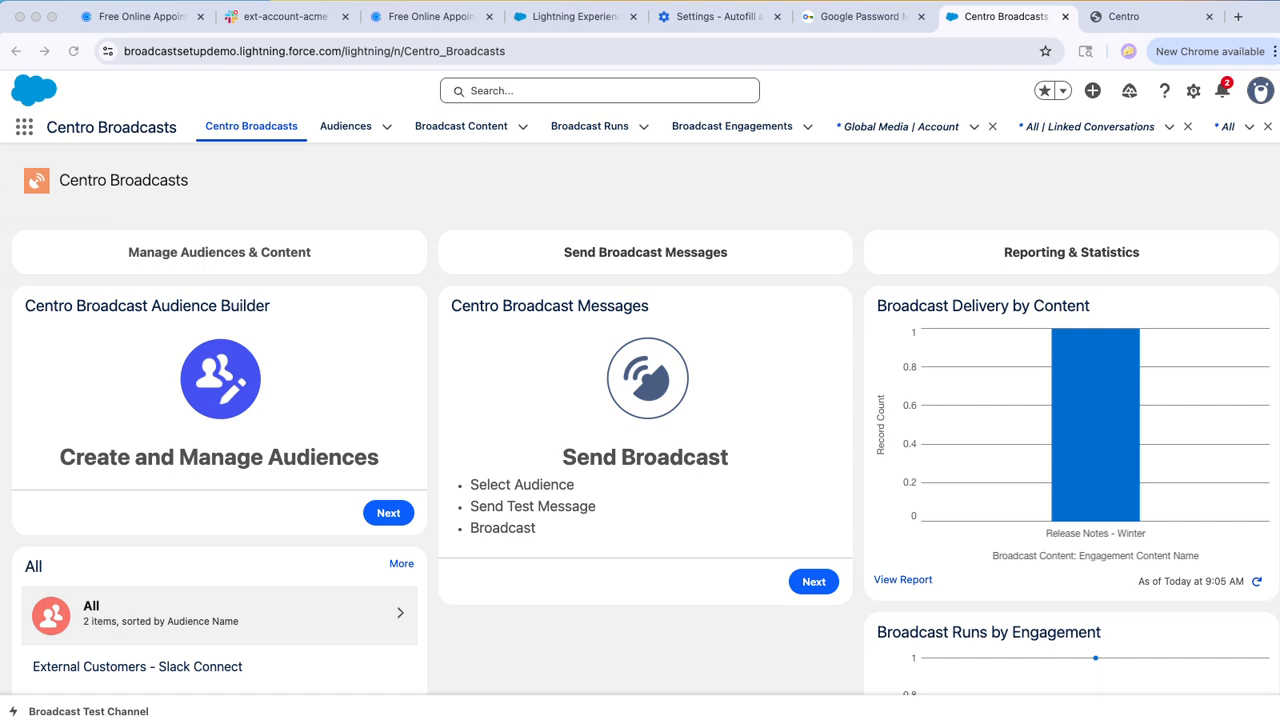
scroll(645, 418, down, 5)
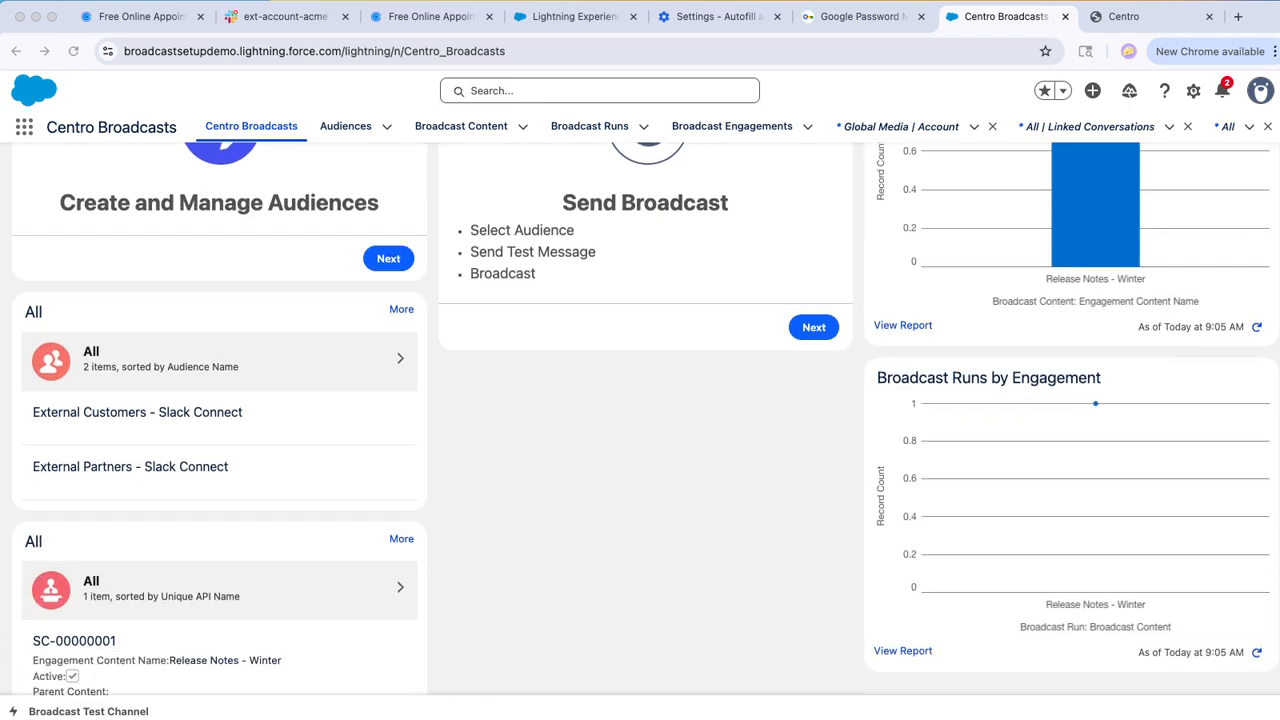
mouse_move(1095, 403)
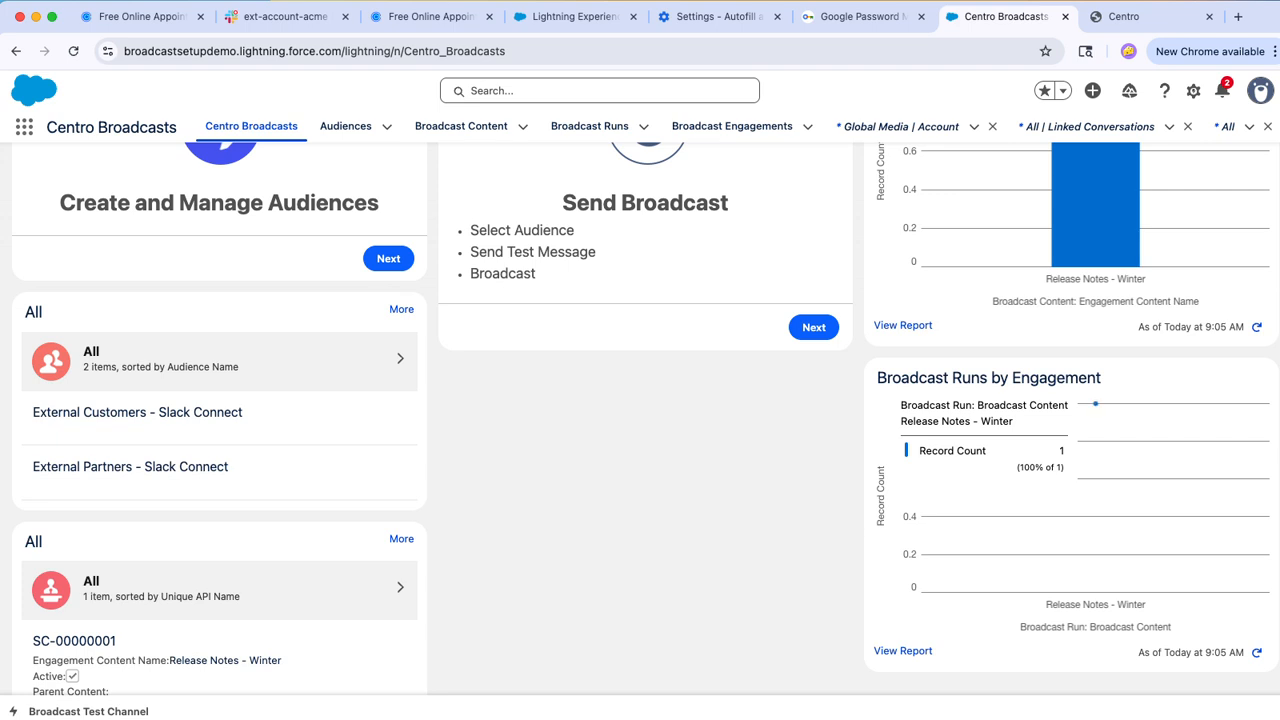
scroll(1095, 403, up, 5)
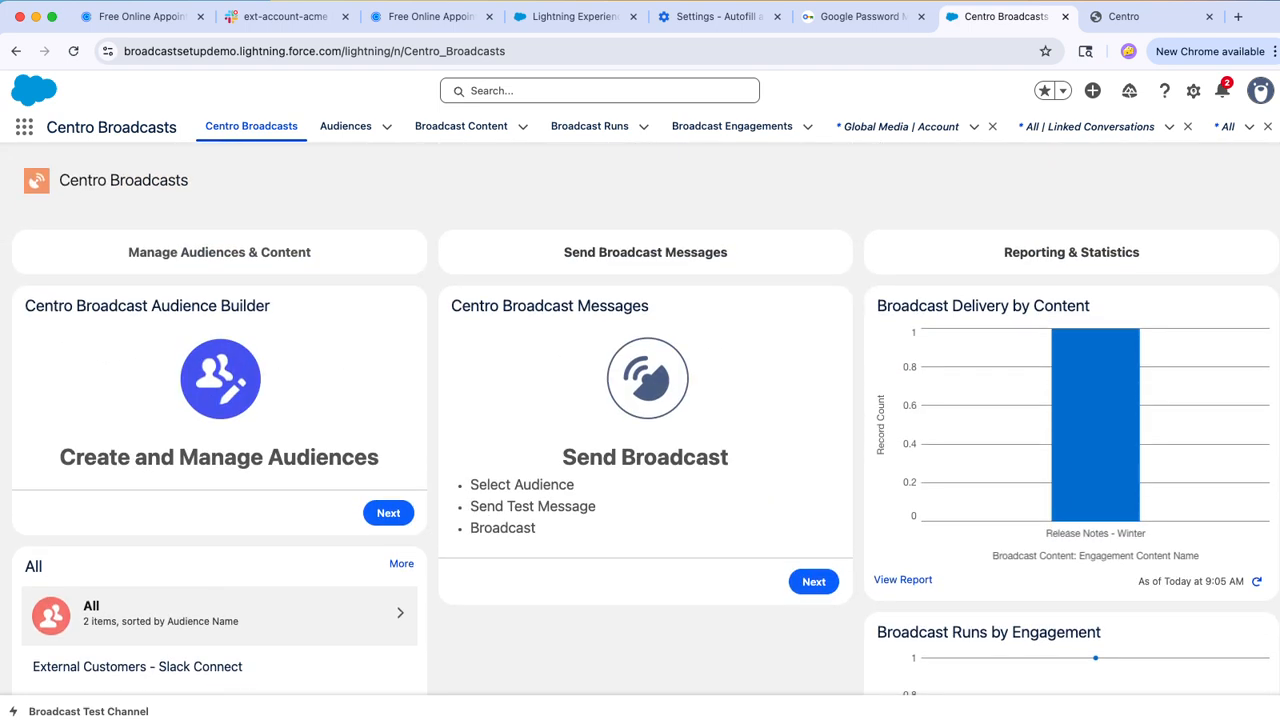